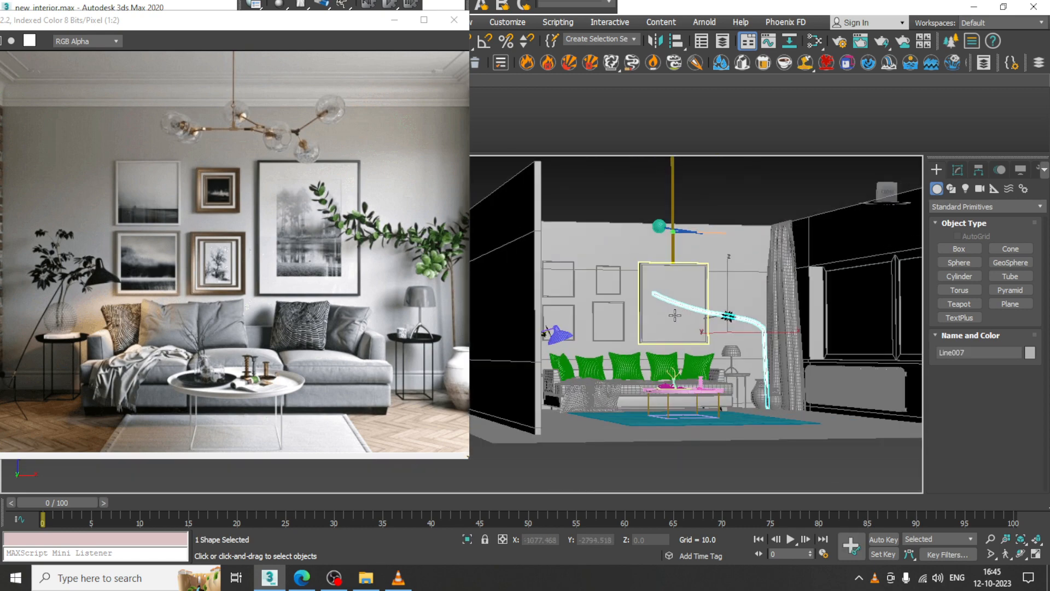
Mirror the chandelier's blue bent arm and attached peach rod together as a copy across the X axis
scroll(668, 309, up, 4)
mouse_move(661, 297)
middle_down()
mouse_move(681, 350)
mouse_move(752, 286)
mouse_move(736, 323)
mouse_move(752, 284)
mouse_move(717, 331)
mouse_move(737, 269)
mouse_move(688, 294)
mouse_move(704, 278)
mouse_move(696, 319)
mouse_move(691, 309)
mouse_move(688, 319)
mouse_move(709, 306)
mouse_move(684, 298)
mouse_move(712, 301)
mouse_move(676, 285)
middle_up()
scroll(752, 286, down, 3)
scroll(688, 296, up, 3)
scroll(688, 299, down, 3)
scroll(694, 318, up, 3)
scroll(688, 317, up, 3)
scroll(689, 298, down, 3)
scroll(700, 300, up, 3)
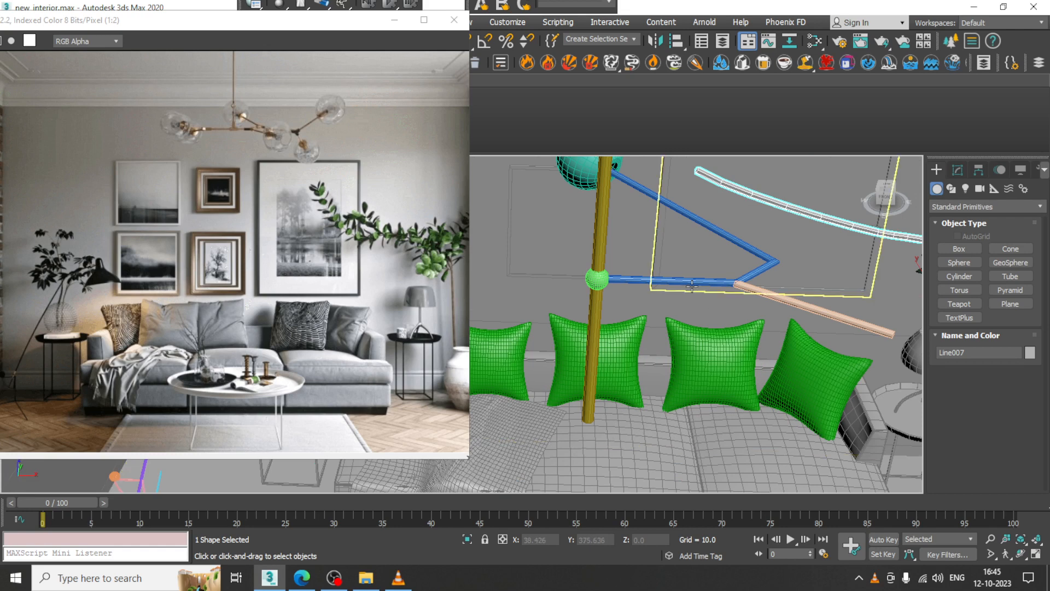
click(692, 283)
scroll(796, 301, down, 3)
ctrl+click(796, 301)
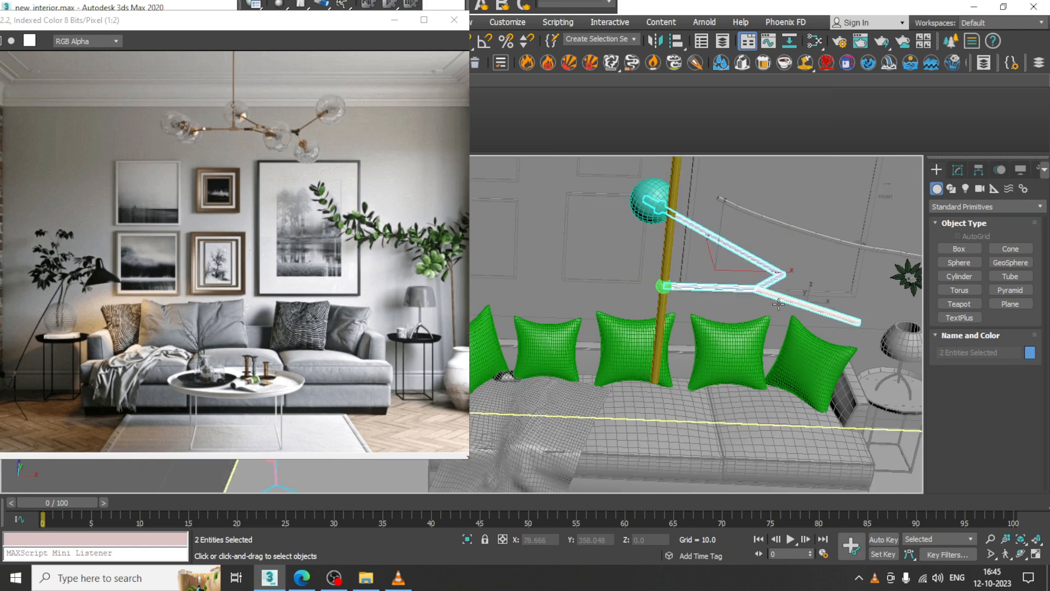
alt+middle_drag(725, 256, 727, 265)
key(w)
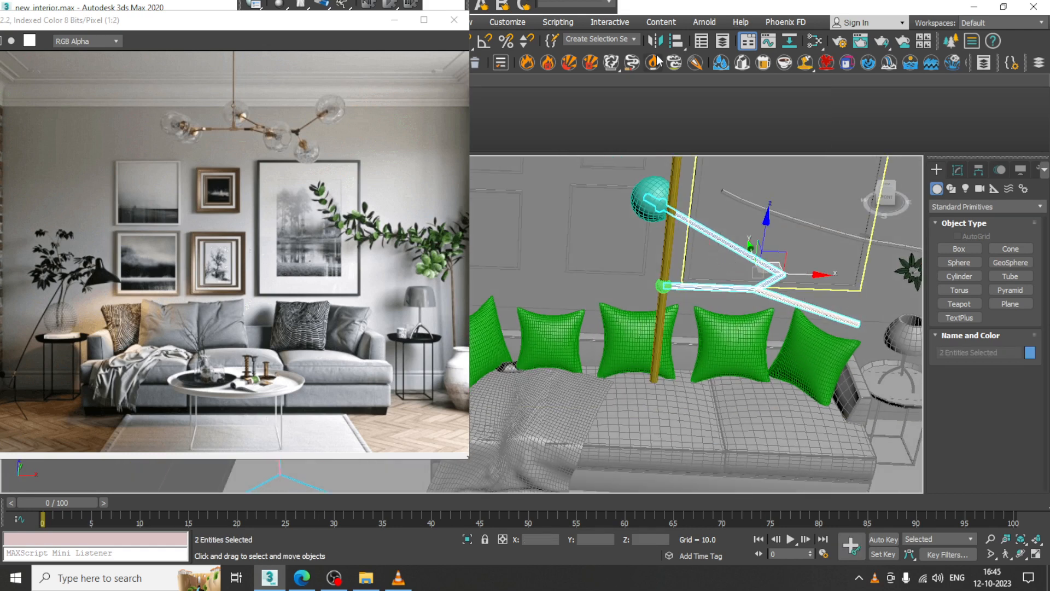
click(657, 44)
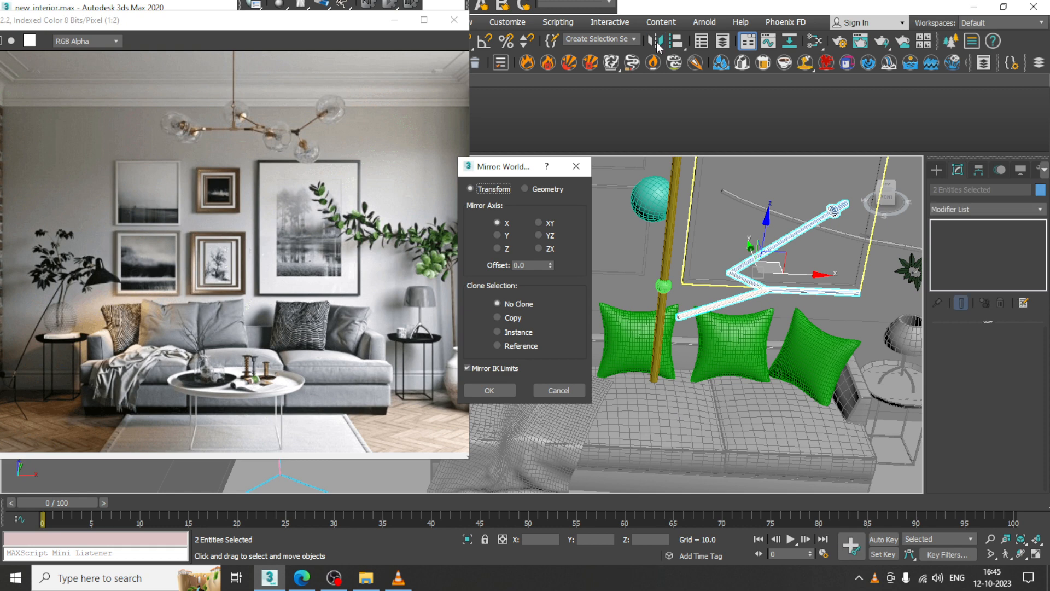
click(512, 320)
click(510, 389)
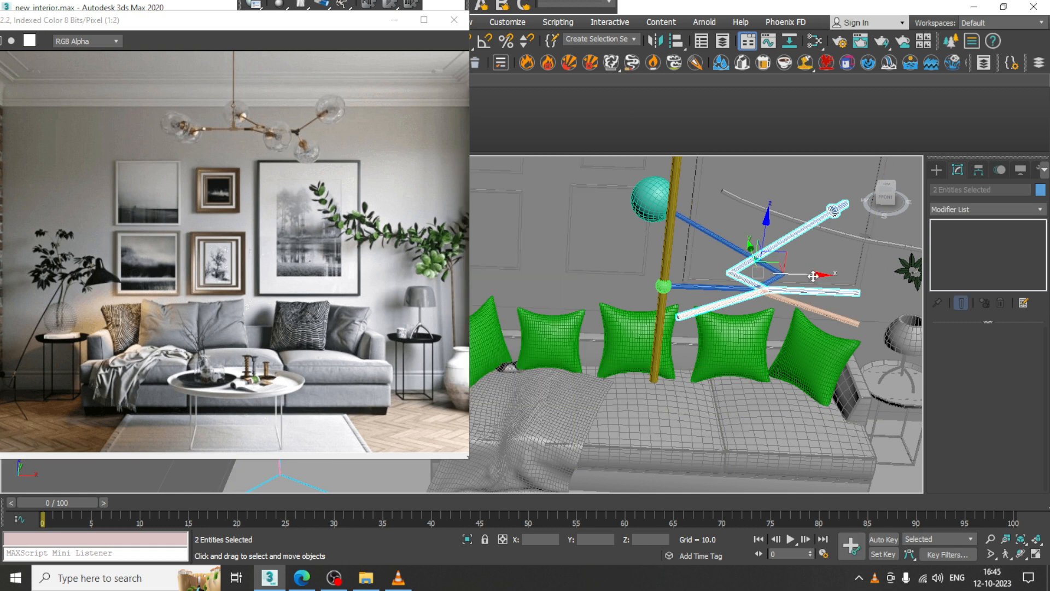
Move the mirrored arm pieces along the X axis until their peach rod meets the free end of the original one
drag(813, 276, 973, 318)
scroll(781, 262, down, 3)
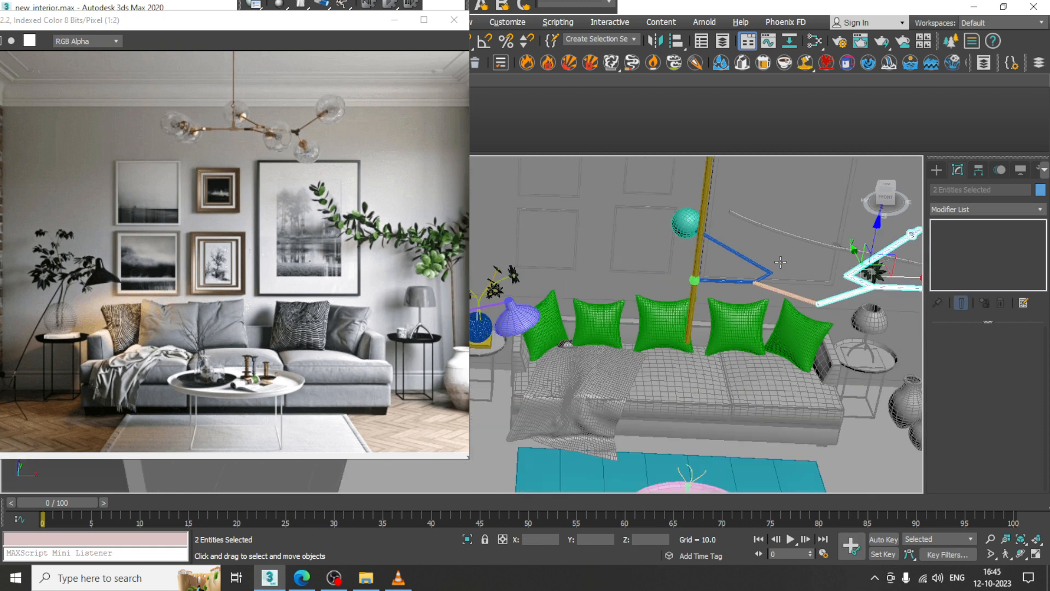
alt+middle_drag(781, 262, 597, 246)
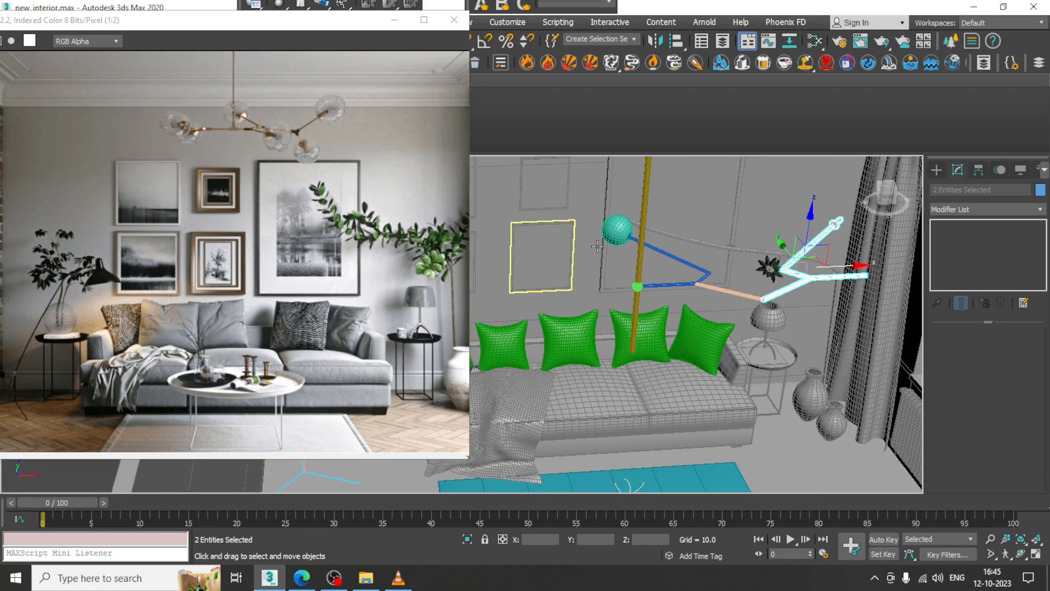
Mirror the globe as a copy across the X axis and move it to the tip of the mirrored long blue arm
click(628, 231)
mouse_move(680, 283)
alt+middle_down()
mouse_move(651, 323)
mouse_move(692, 293)
alt+middle_up()
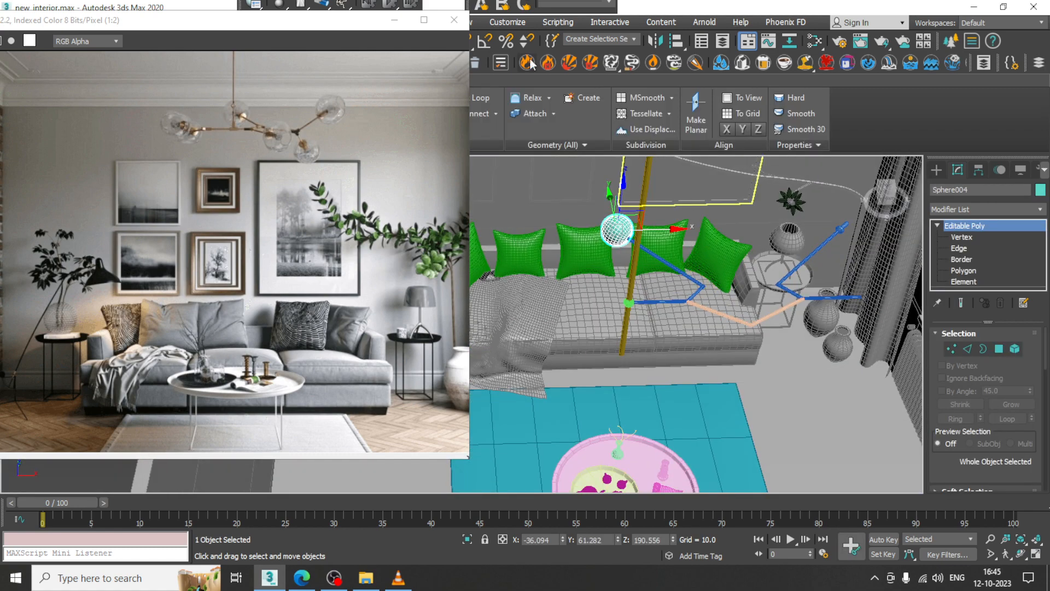
click(656, 42)
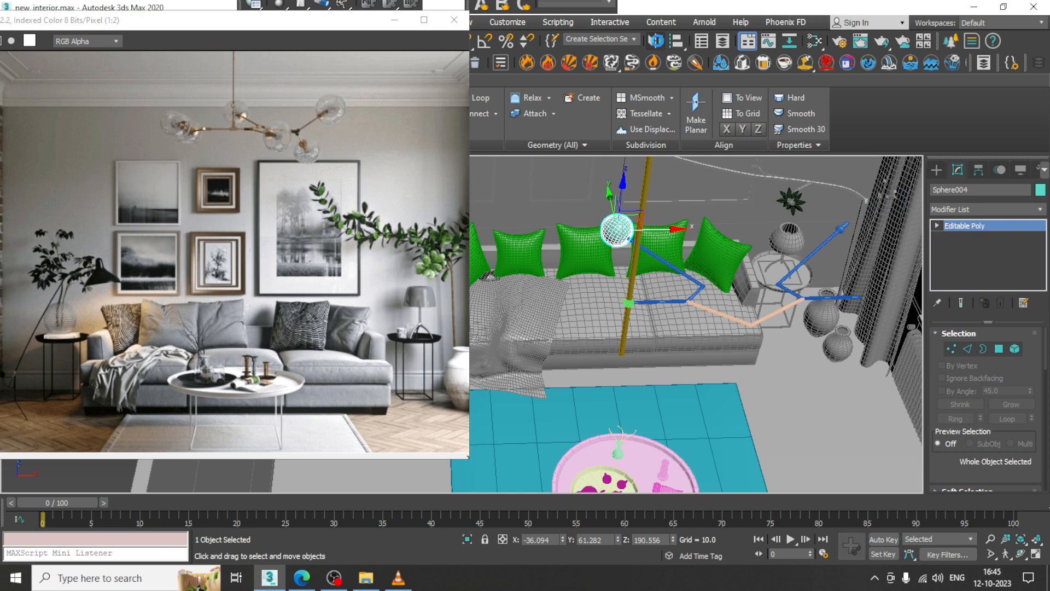
click(489, 392)
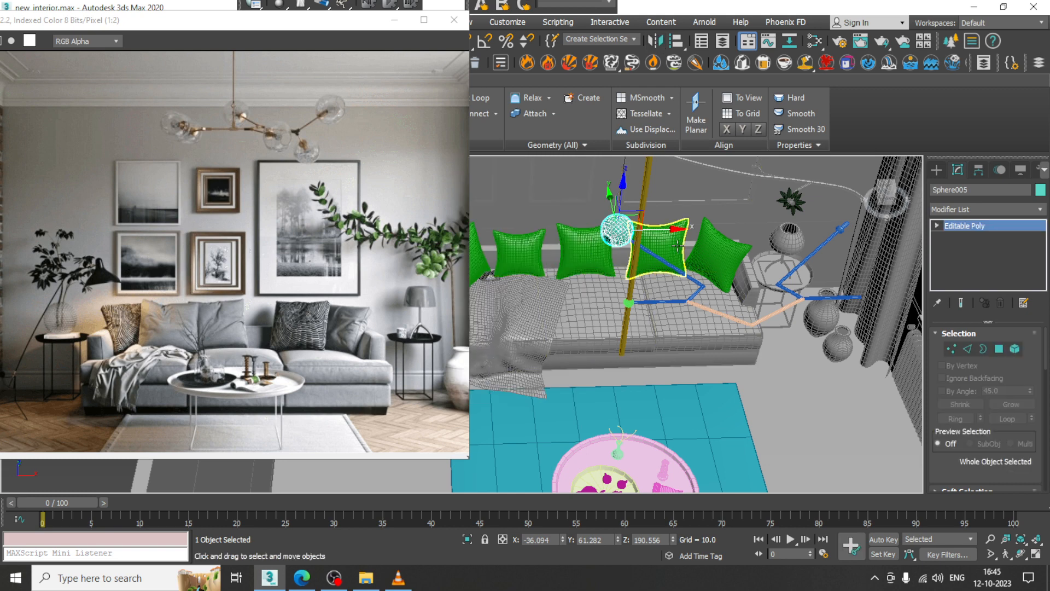
drag(648, 232, 870, 256)
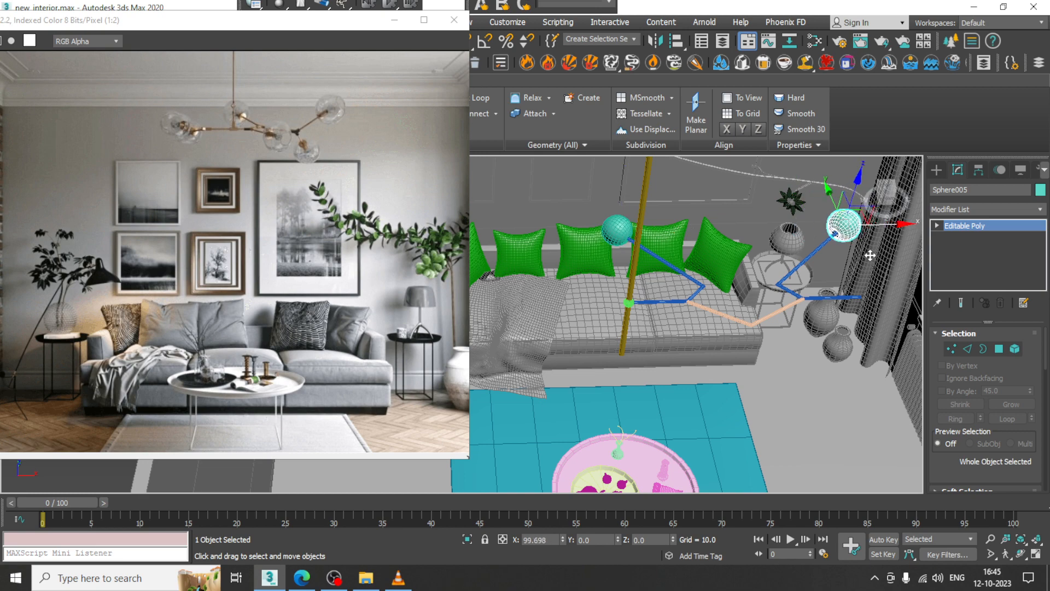
Mirror the new globe as a copy across the Y axis
scroll(788, 240, down, 5)
alt+middle_drag(780, 279, 701, 344)
scroll(761, 229, up, 3)
scroll(650, 278, up, 3)
scroll(705, 298, up, 3)
middle_drag(618, 355, 727, 230)
click(654, 44)
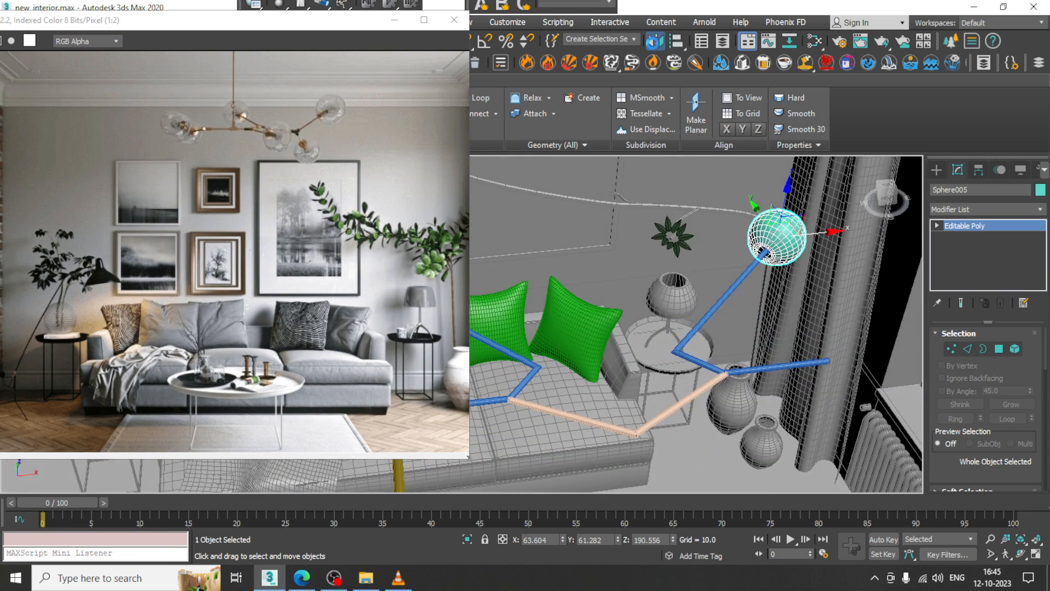
click(504, 236)
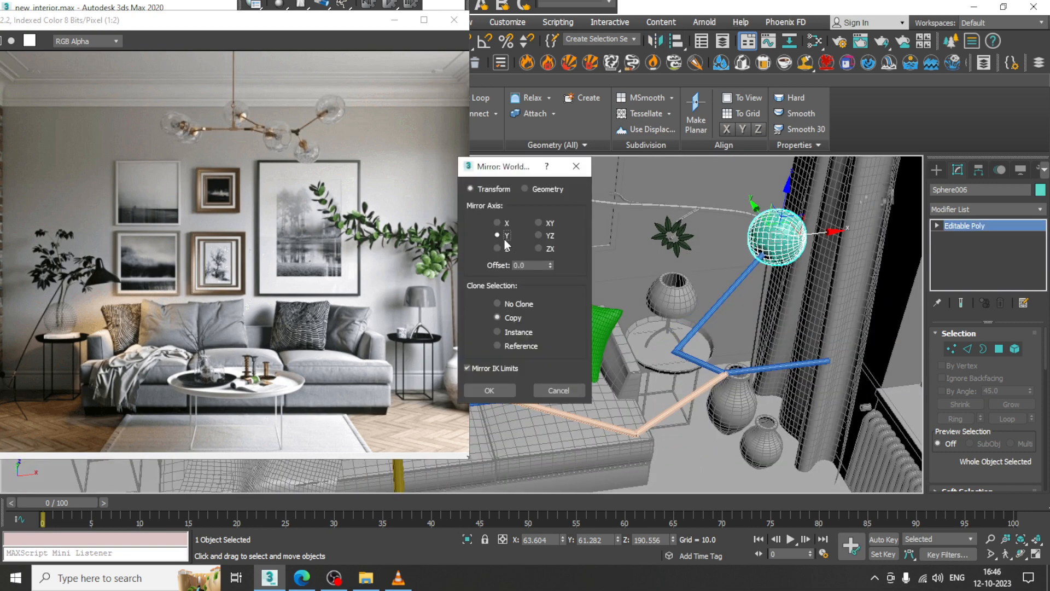
click(498, 389)
Move the Y-mirrored globe copy onto the free end of the short blue arm
alt+middle_drag(706, 186, 750, 204)
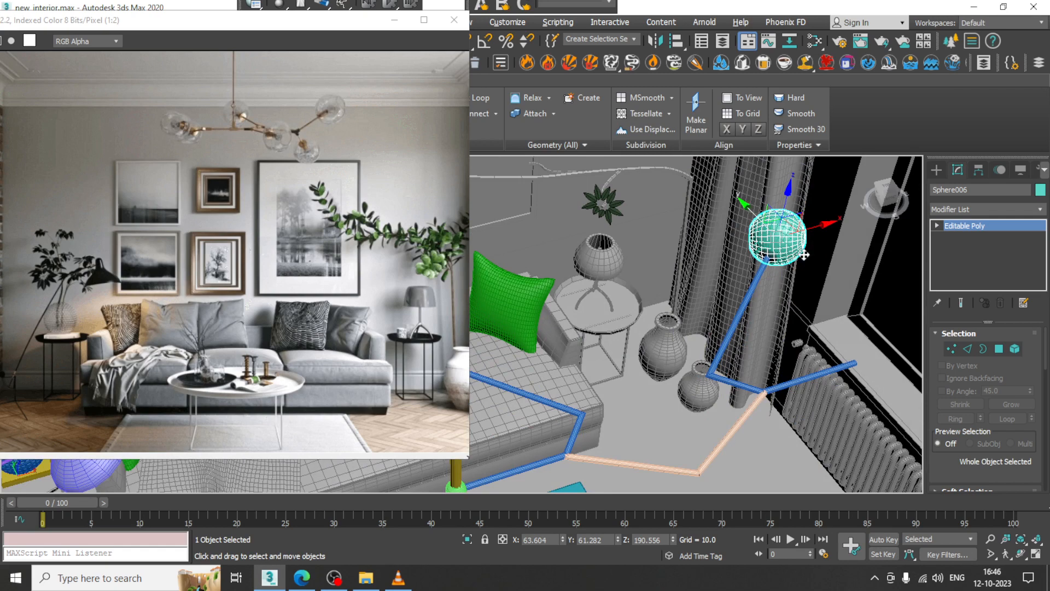
drag(804, 255, 914, 359)
alt+middle_drag(914, 360, 772, 321)
key(e)
key(w)
drag(783, 342, 795, 349)
alt+middle_drag(794, 340, 796, 374)
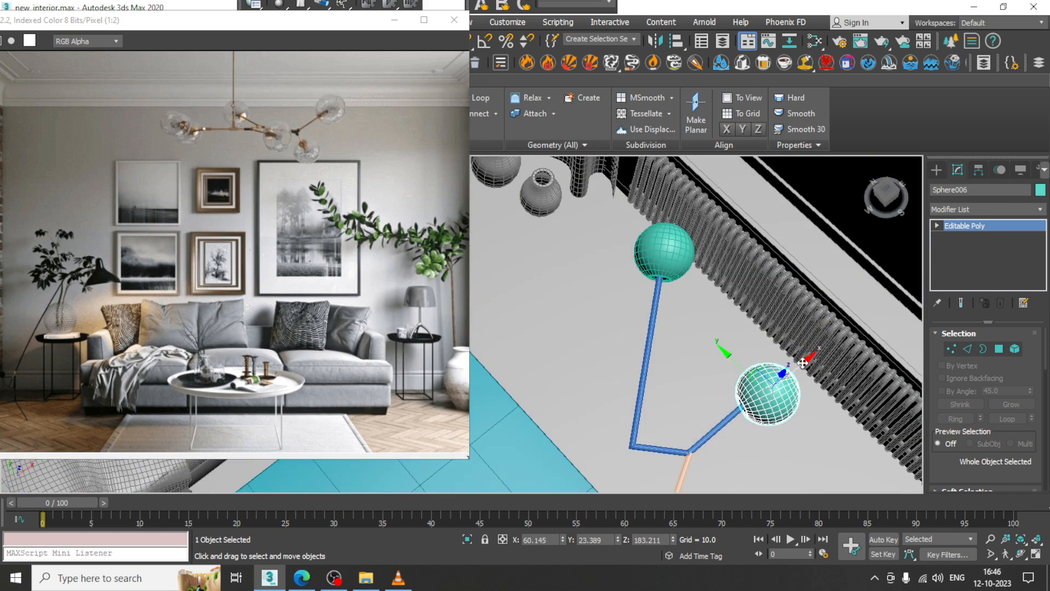
mouse_move(803, 363)
mouse_down()
mouse_move(834, 333)
mouse_move(815, 357)
mouse_up()
alt+middle_drag(816, 356, 758, 343)
scroll(821, 307, down, 3)
scroll(759, 343, up, 3)
scroll(678, 284, down, 3)
alt+middle_drag(676, 284, 670, 309)
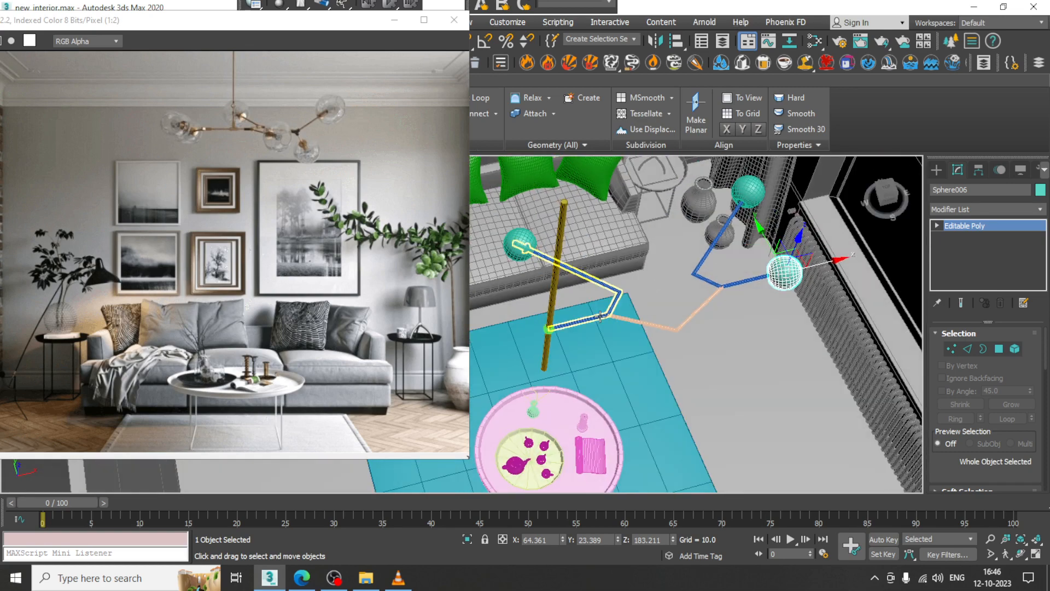
click(600, 317)
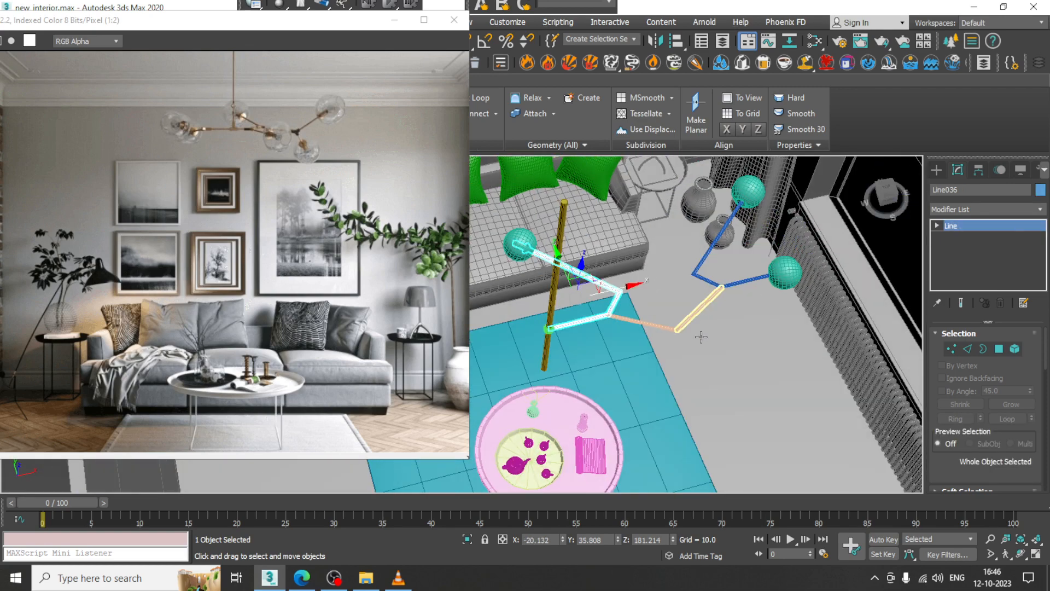
click(701, 337)
scroll(701, 337, up, 2)
click(735, 294)
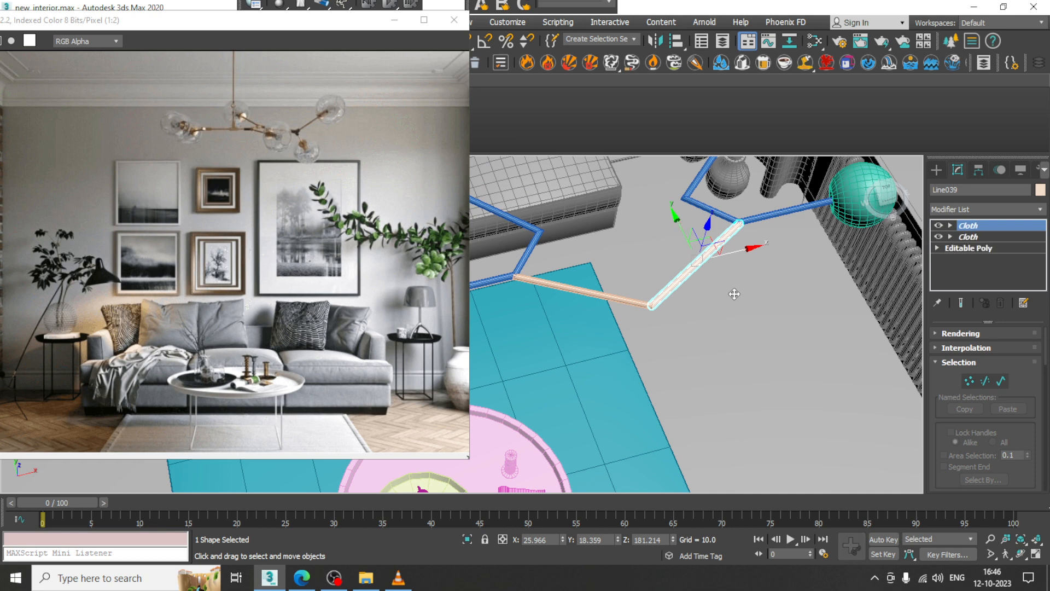
shift+drag(706, 295, 741, 308)
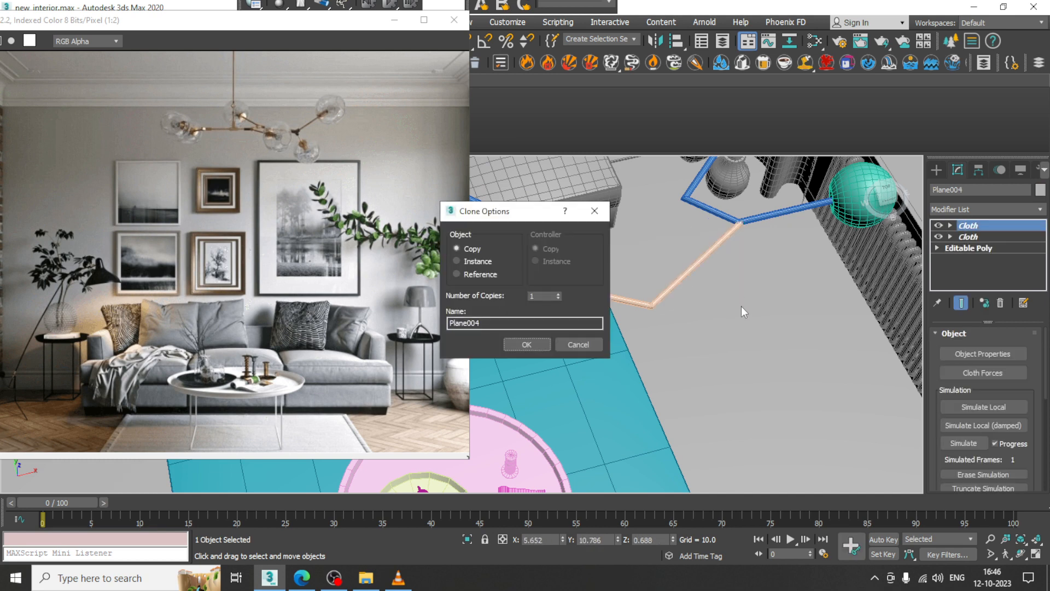
click(597, 350)
Copy the mirrored peach rod once and rotate the copy so it branches outward from the joint between the peach rods
click(702, 264)
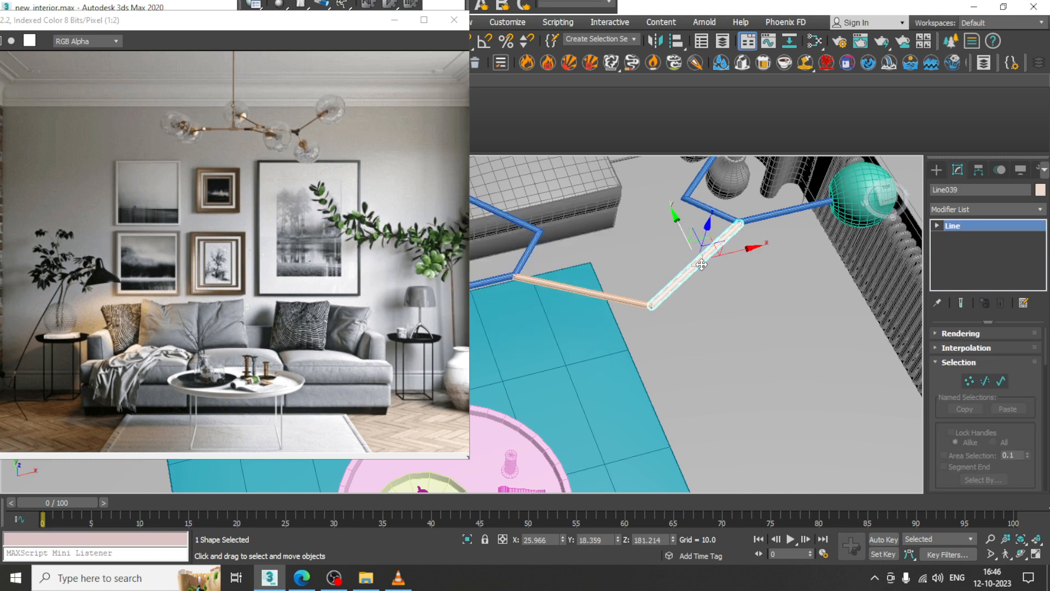
mouse_move(702, 264)
shift+mouse_down()
mouse_move(735, 334)
mouse_move(731, 323)
shift+mouse_up()
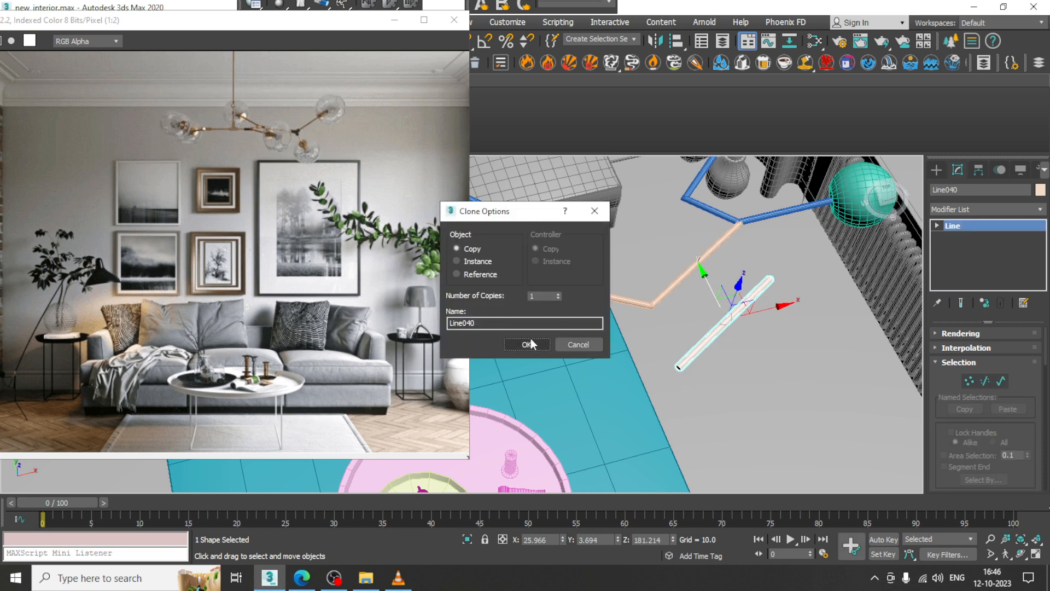
click(528, 344)
key(e)
drag(721, 365, 645, 366)
alt+middle_drag(760, 292, 806, 253)
key(w)
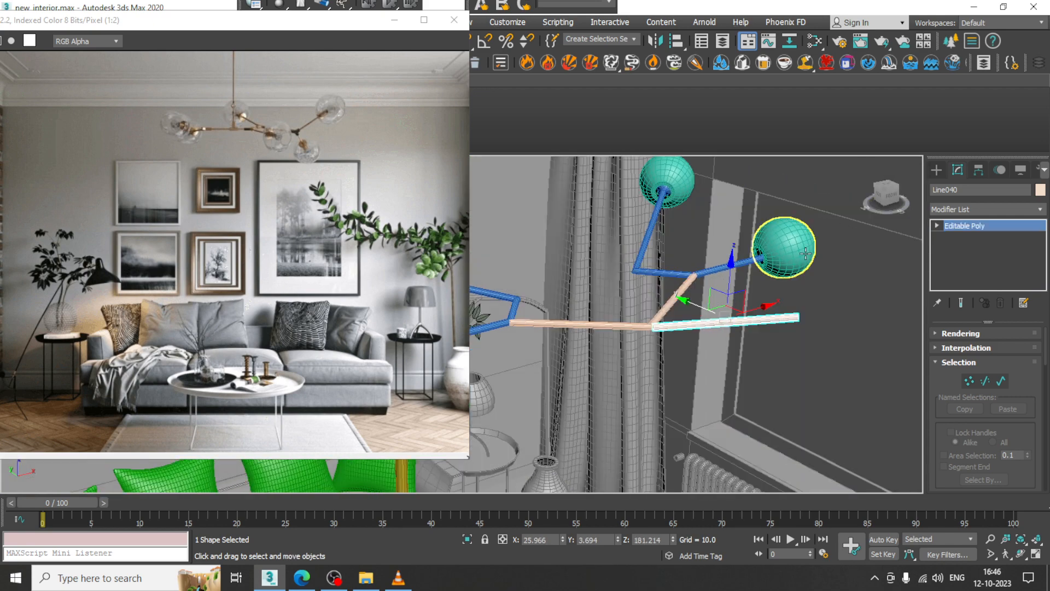
Copy the short blue arm's globe once and move the copy onto the tip of the new peach rod
click(806, 253)
alt+middle_drag(811, 305, 722, 241)
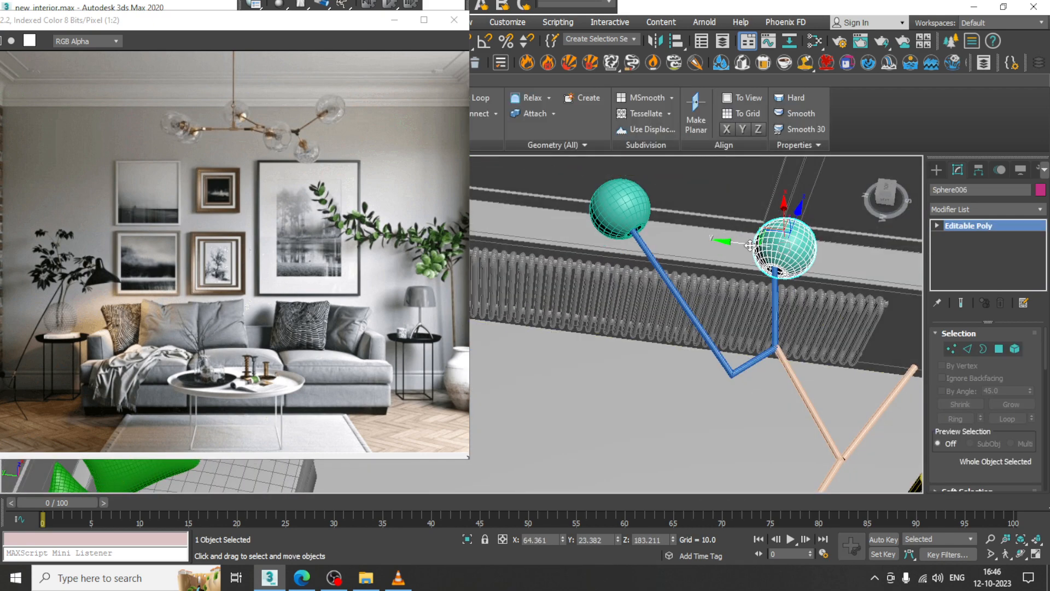
shift+drag(749, 245, 859, 251)
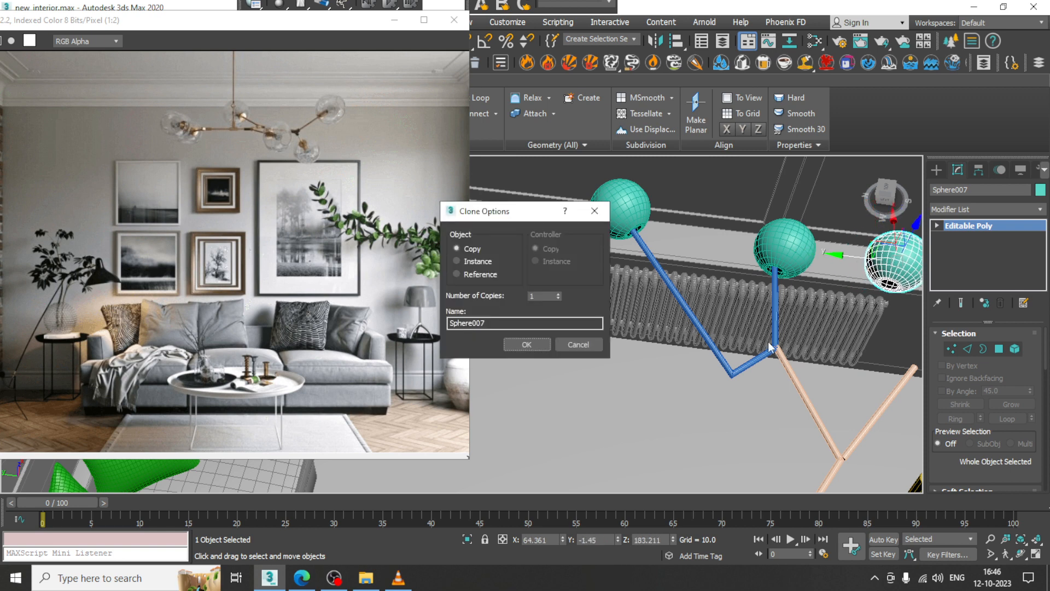
click(536, 346)
mouse_move(777, 306)
alt+middle_down()
mouse_move(699, 343)
mouse_move(672, 270)
alt+middle_up()
drag(773, 215, 678, 306)
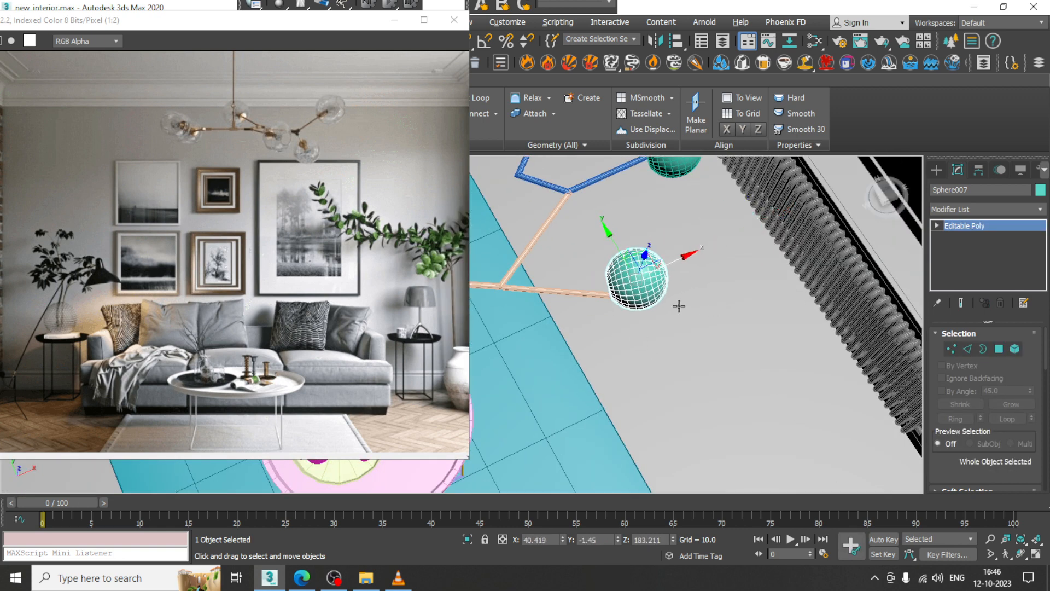
alt+middle_drag(679, 306, 618, 260)
drag(597, 277, 614, 284)
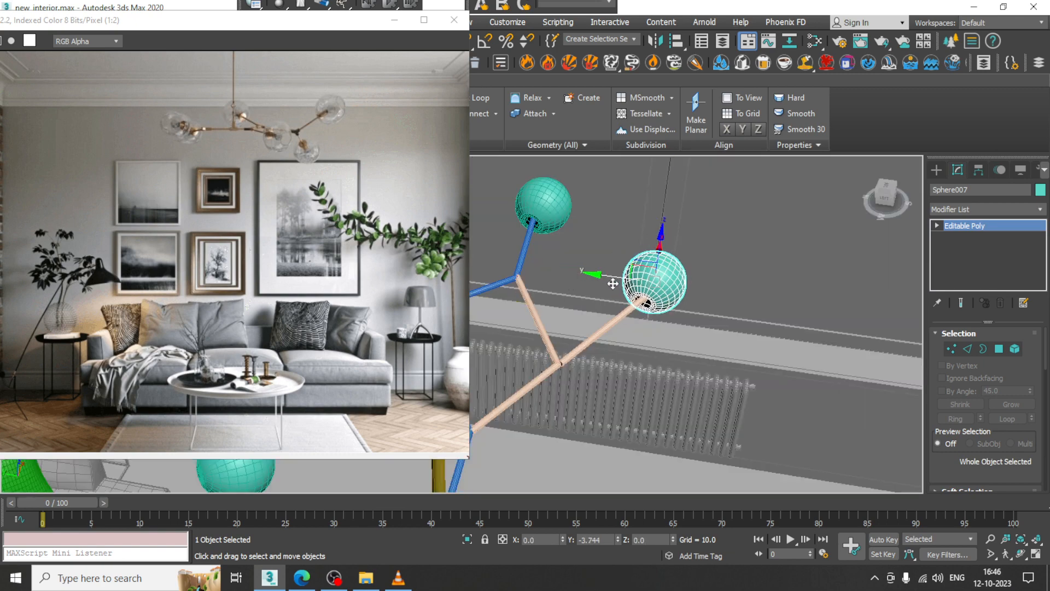
Shorten the chandelier's vertical pole by raising its bottom-end vertices to just below the arm joint
scroll(708, 324, down, 4)
alt+middle_drag(708, 323, 623, 289)
middle_drag(624, 289, 539, 193)
mouse_move(790, 320)
middle_down()
mouse_move(811, 323)
mouse_move(853, 368)
mouse_move(775, 307)
middle_up()
scroll(853, 368, down, 4)
middle_drag(776, 307, 701, 272)
scroll(697, 269, up, 4)
click(618, 260)
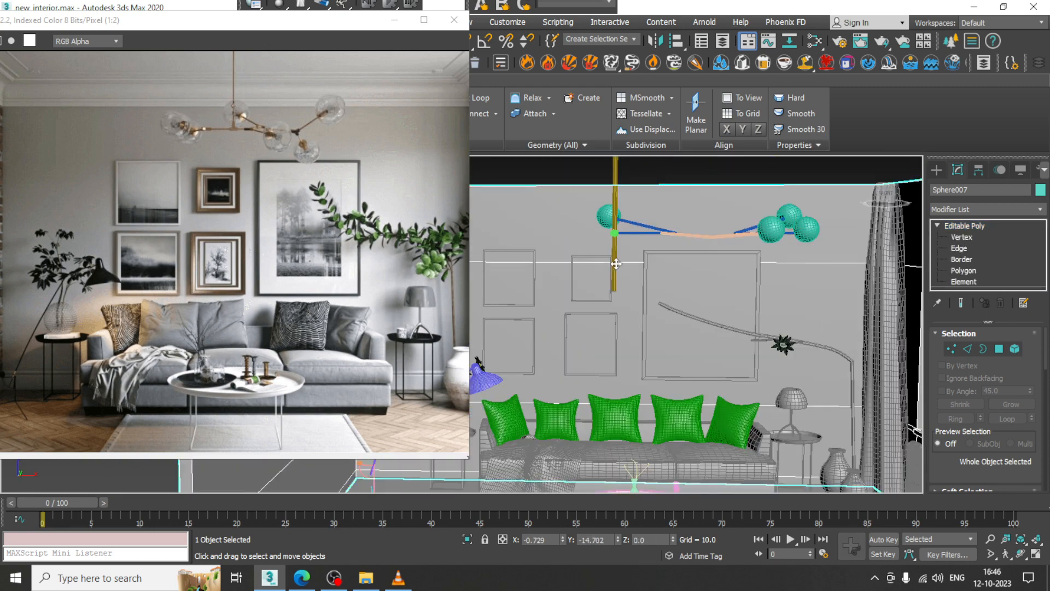
click(615, 274)
key(1)
key(q)
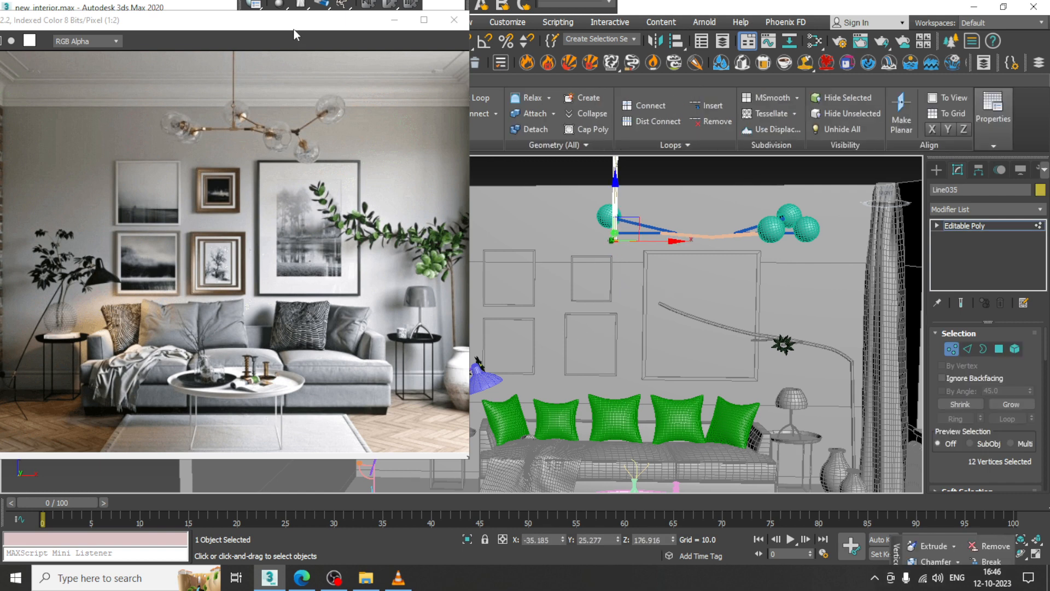
Move the reference image aside and open the render setup with V-Ray Next, update 1.2 as the renderer
drag(293, 22, 176, 38)
click(414, 22)
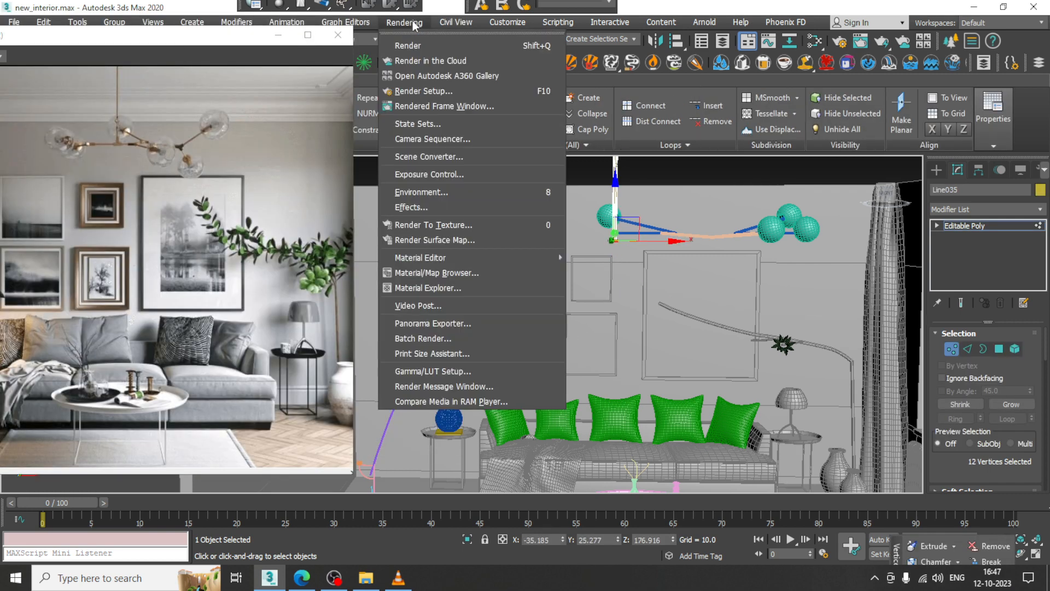
click(496, 102)
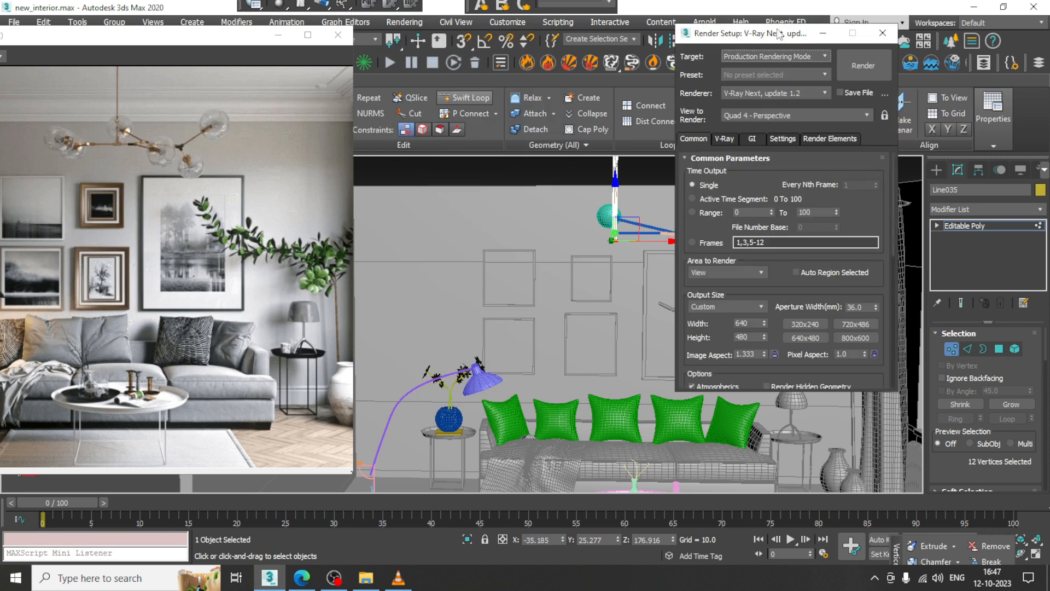
click(773, 92)
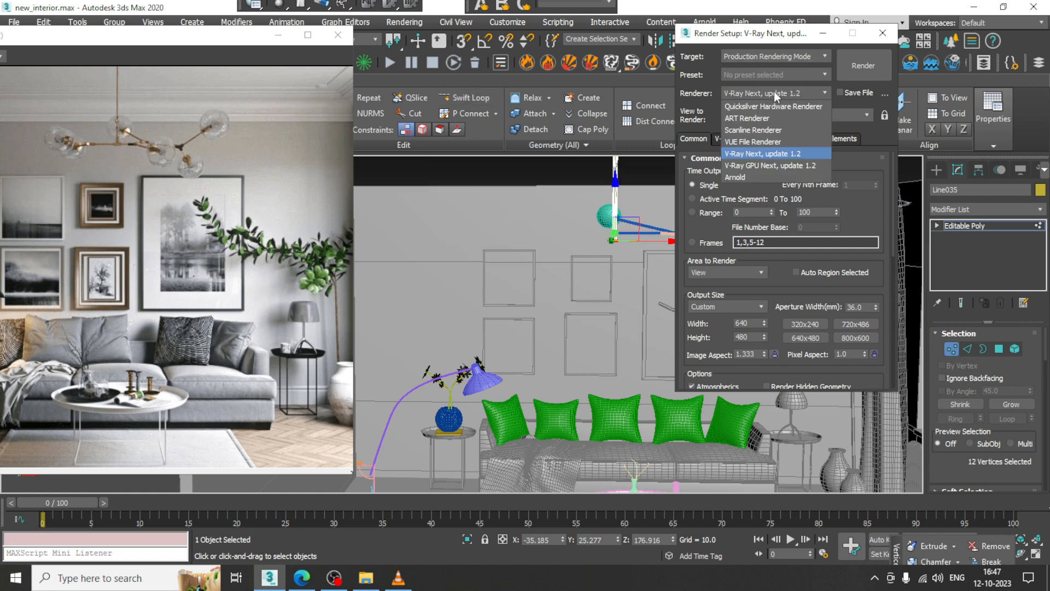
click(779, 153)
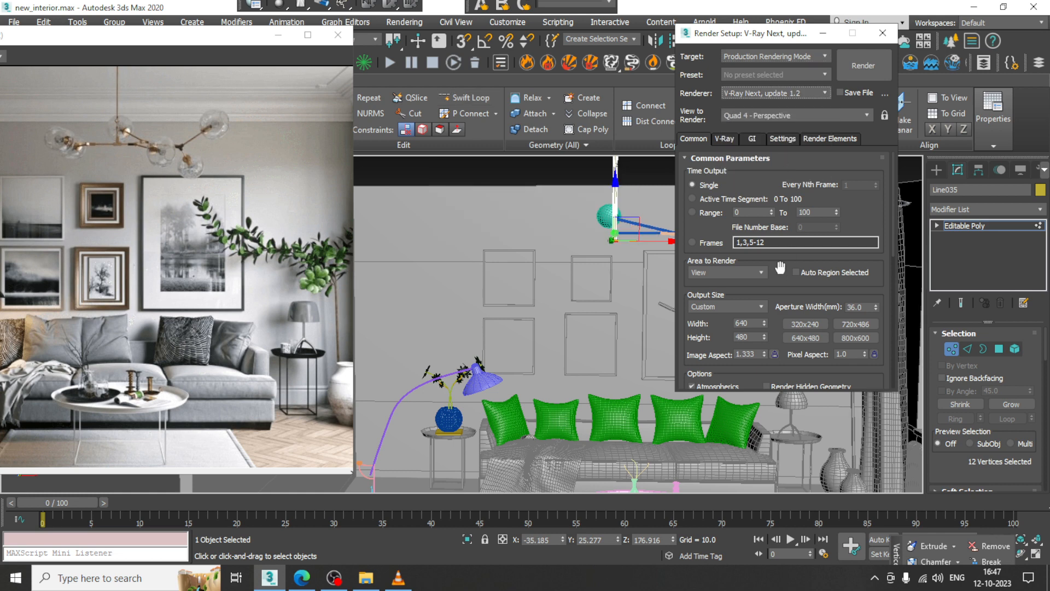
Set the render output size to the HDTV (video) preset at 1920 x 1080
click(758, 310)
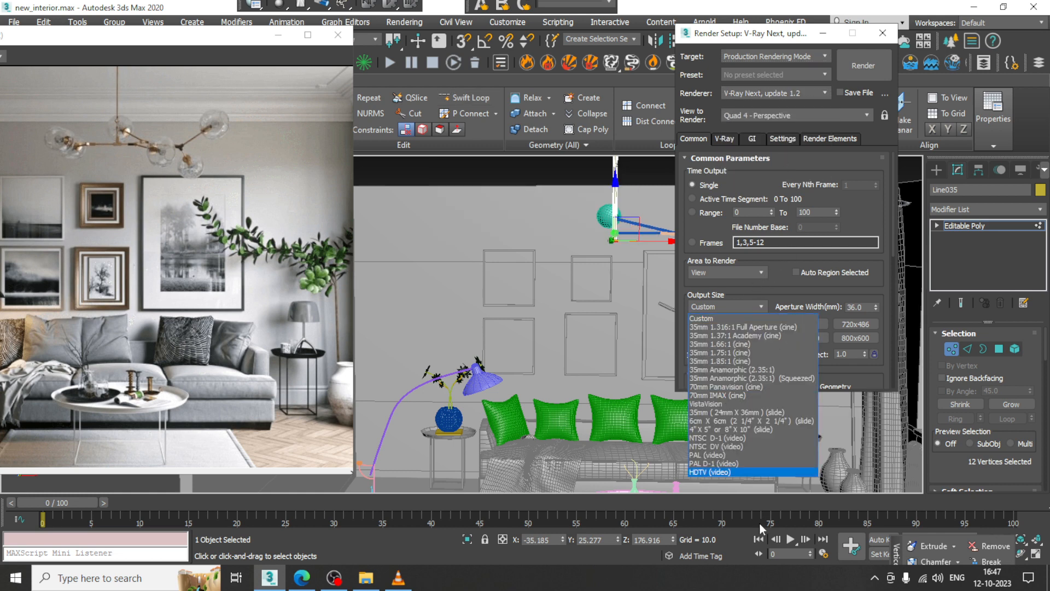
click(734, 471)
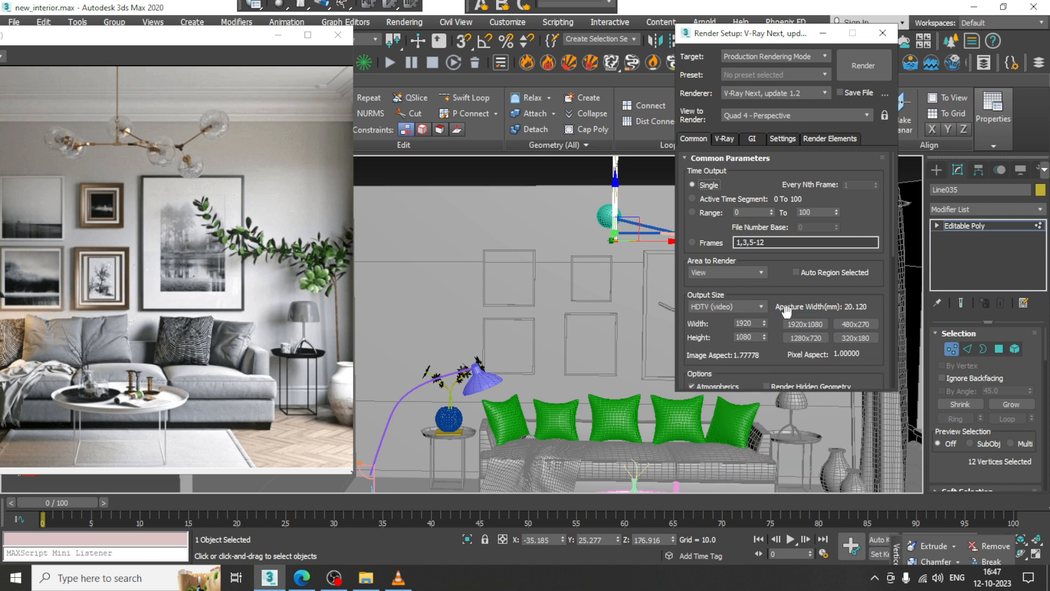
drag(788, 278, 773, 131)
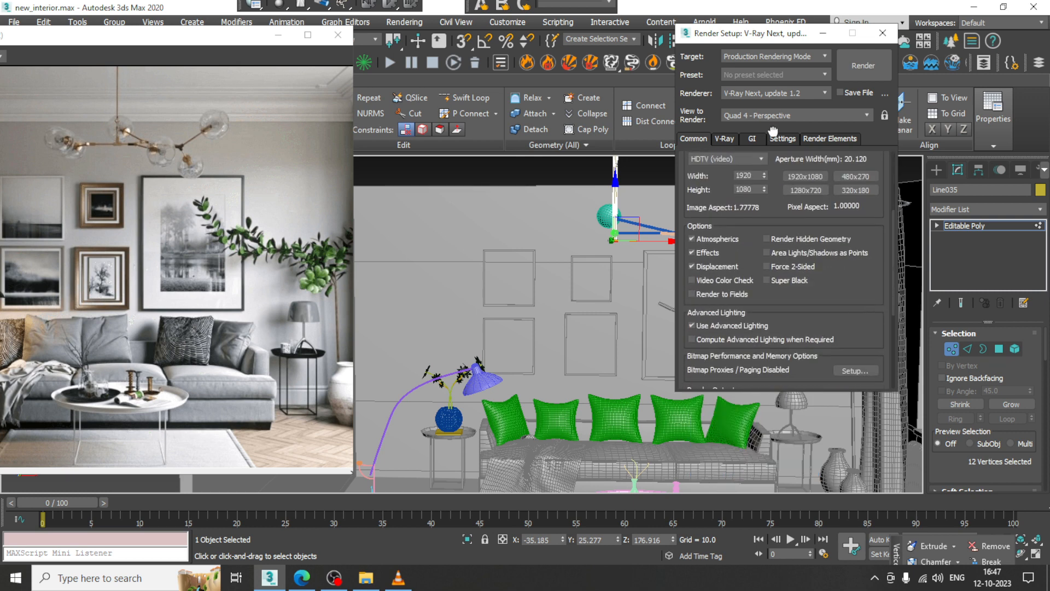
Minimise the render setup, leave vertex editing on the chandelier's pole and save the scene
click(786, 265)
click(823, 32)
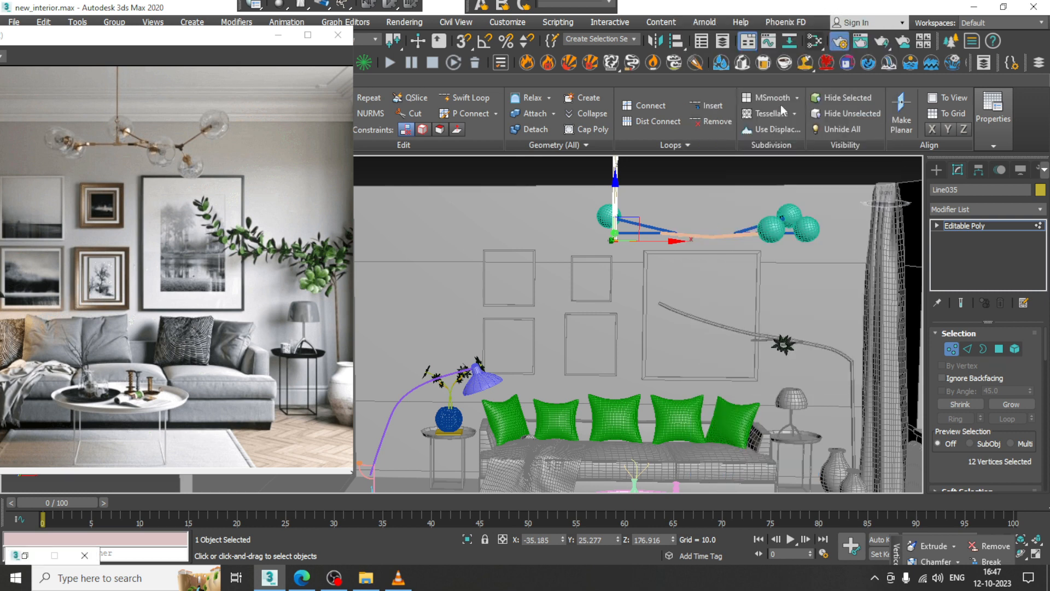
click(1002, 225)
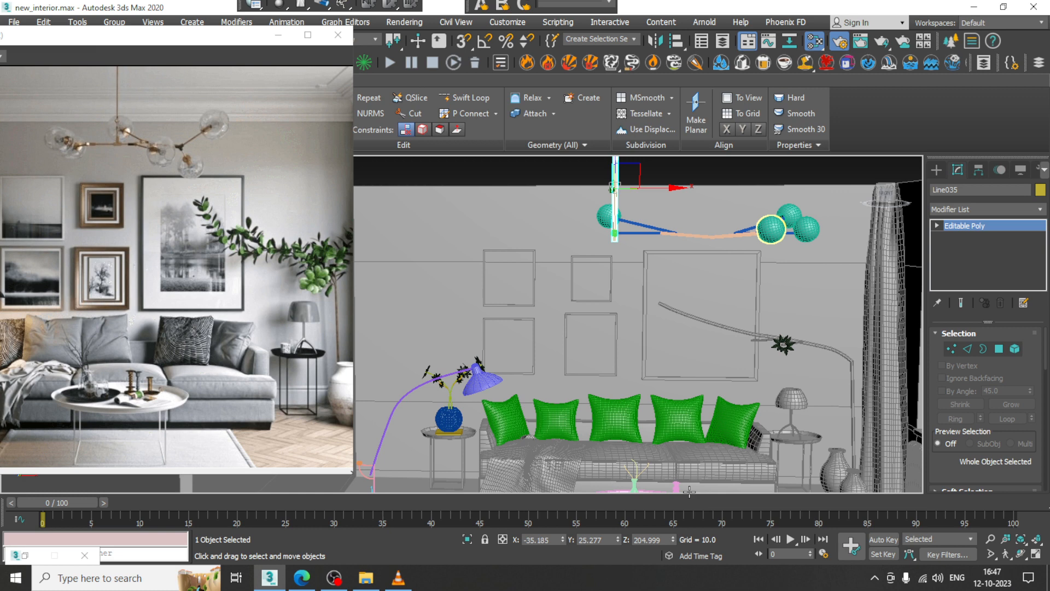
key(ctrl+s)
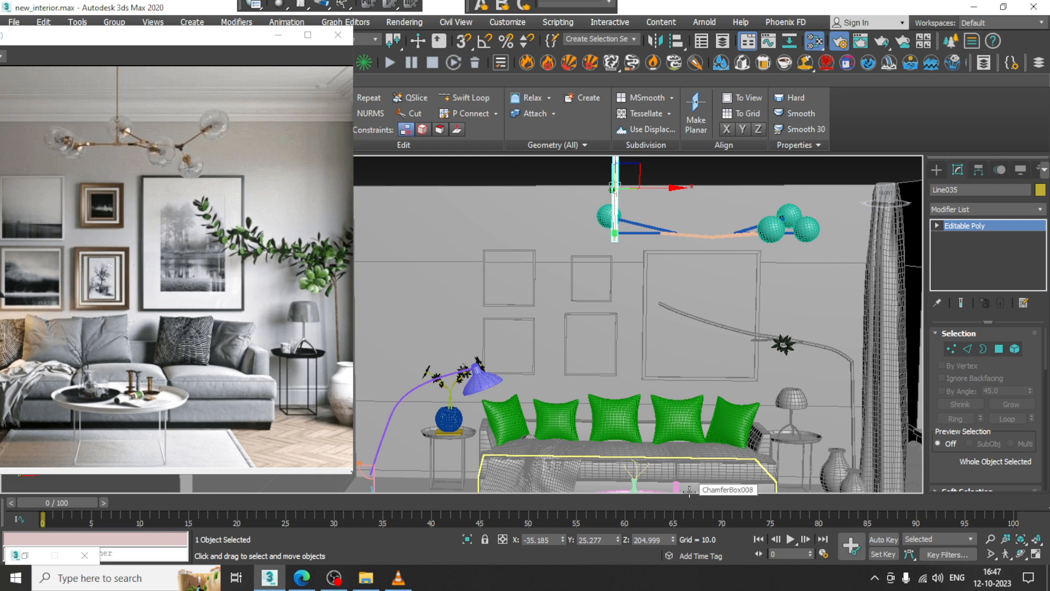
Open the Slate Material Editor and add a new VRayMtl node to the view
key(m)
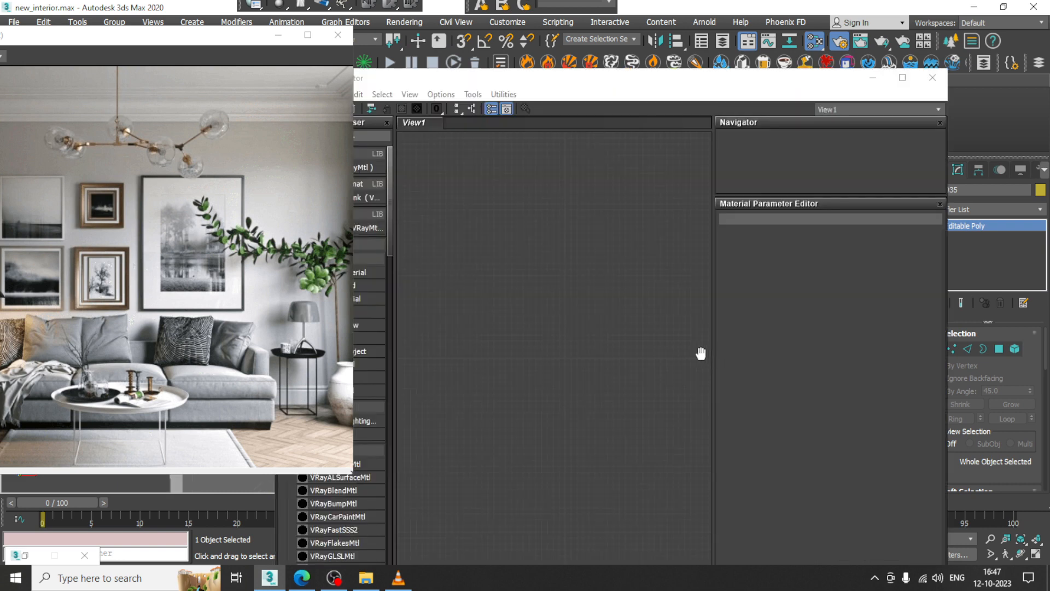
drag(419, 82, 576, 53)
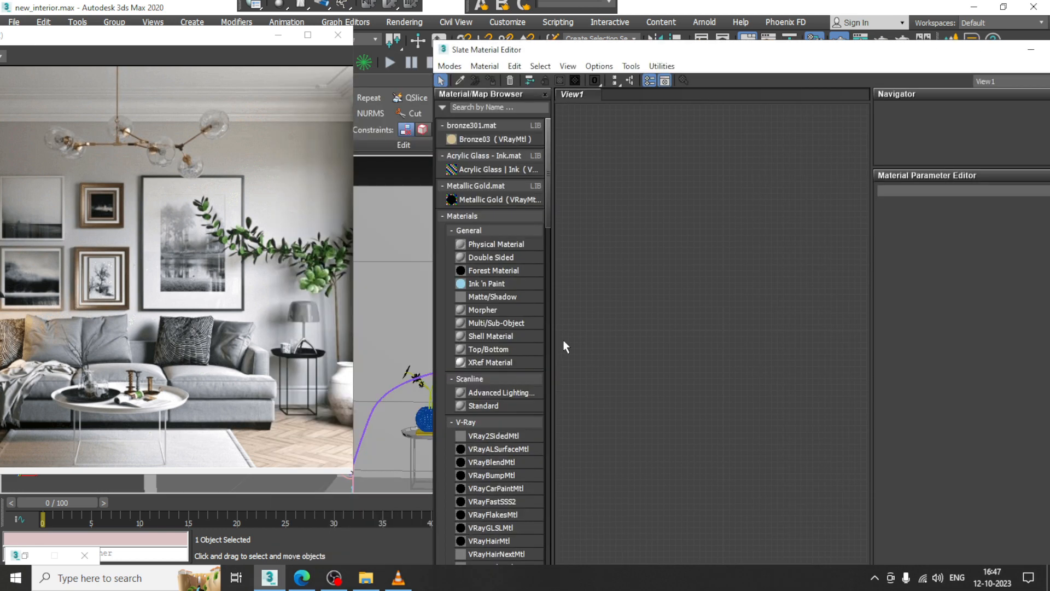
drag(549, 156, 549, 200)
drag(491, 397, 693, 269)
drag(569, 49, 809, 117)
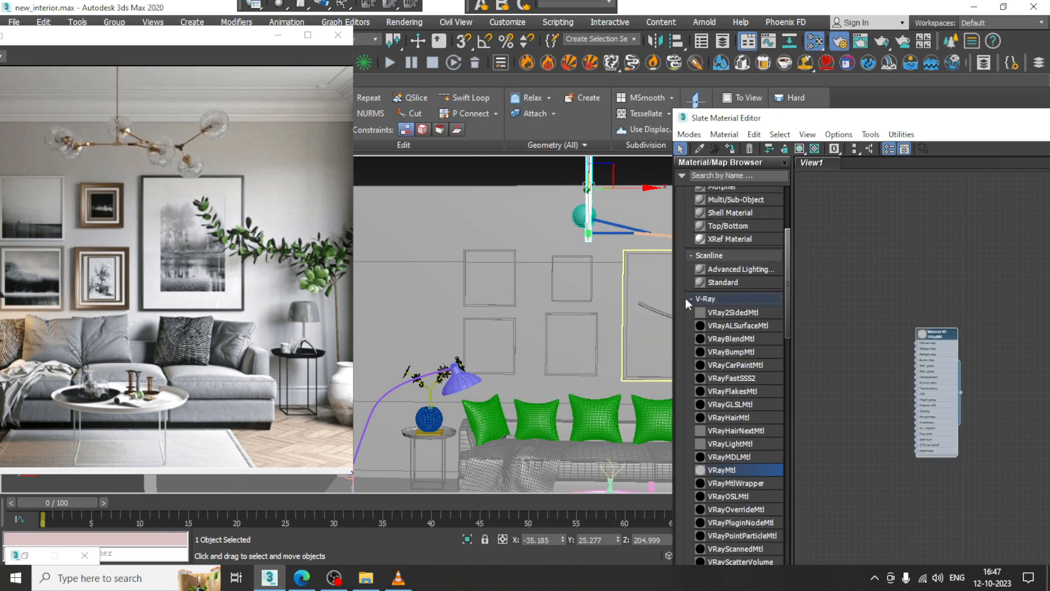
Select the room's floor plane and rename the new VRayMtl as "floor"
alt+middle_drag(521, 302, 552, 440)
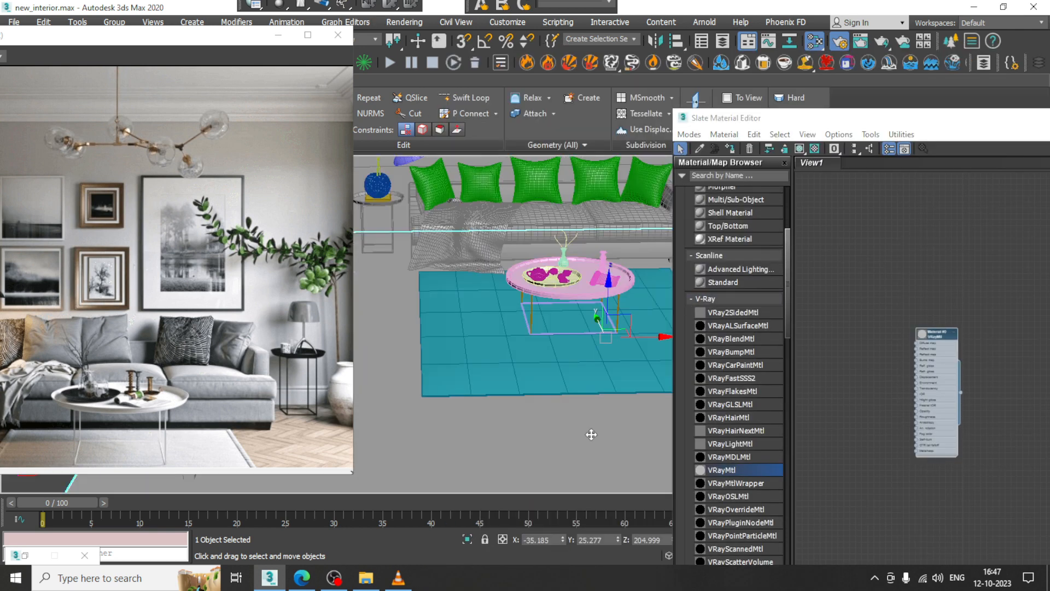
scroll(910, 310, up, 3)
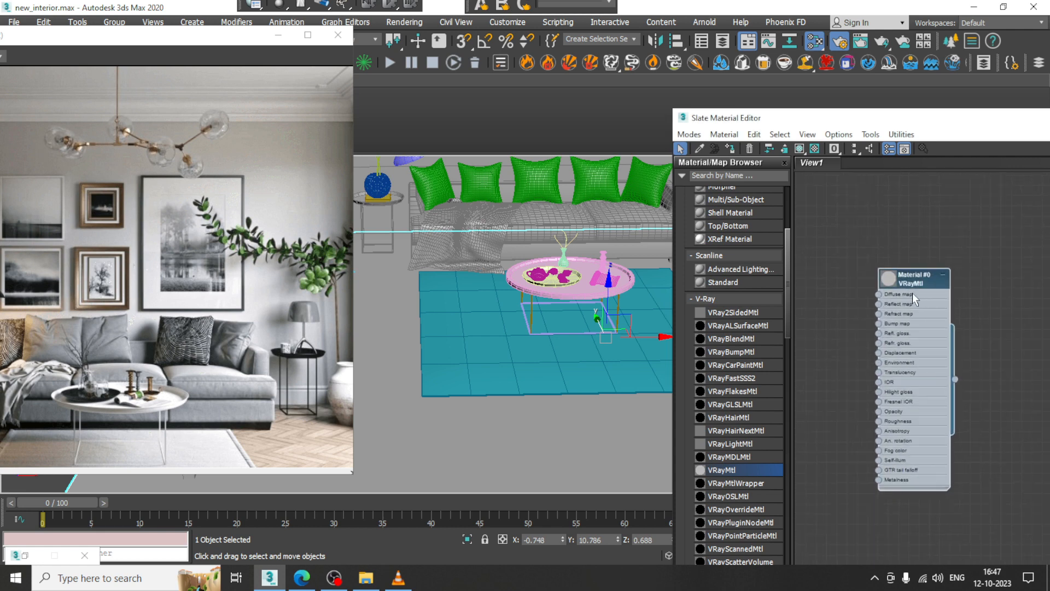
drag(832, 118, 601, 119)
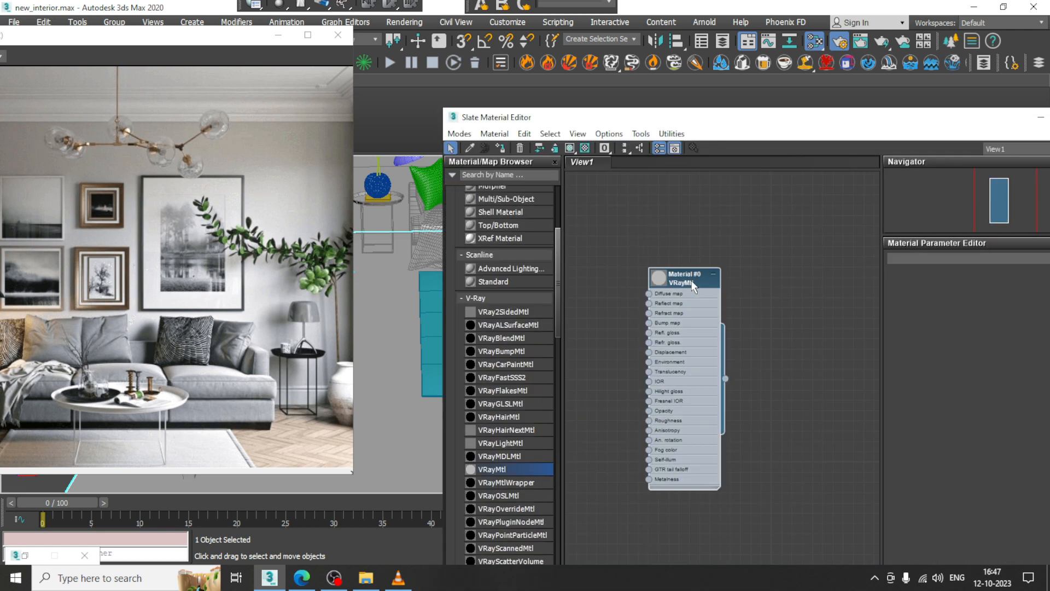
double_click(695, 284)
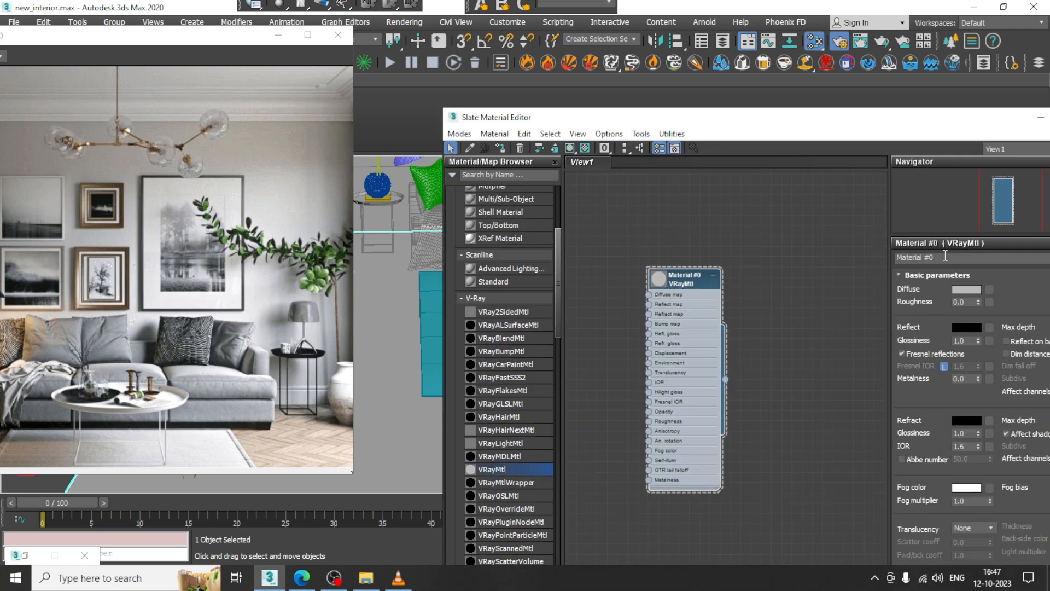
text(floor)
Load laminated-wooden-flooring.jpg from the Interior textures folder in D:\October 2023 as the floor material's diffuse bitmap
click(990, 290)
double_click(546, 265)
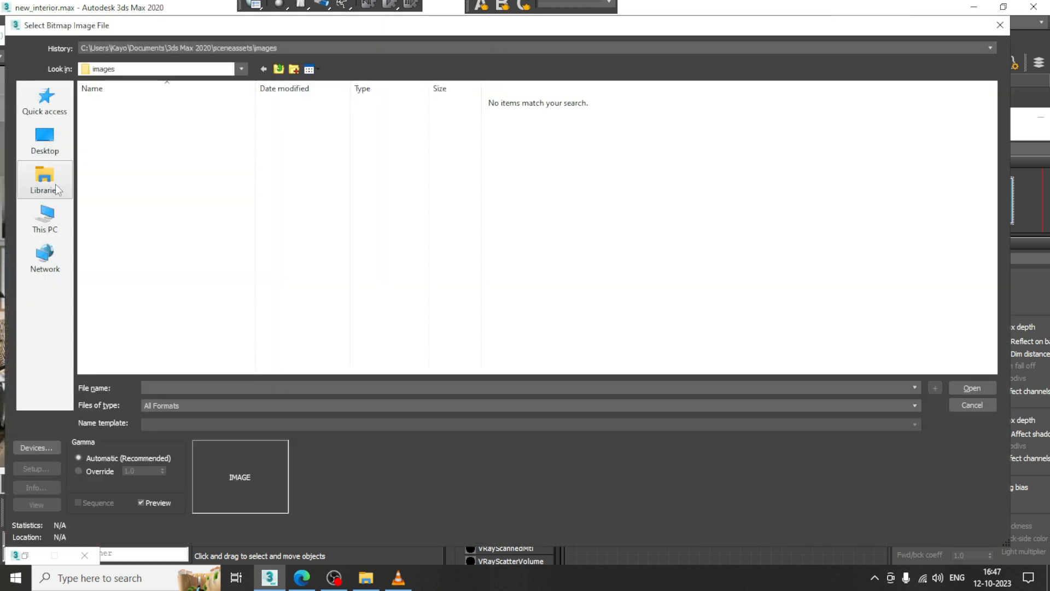
click(46, 217)
double_click(275, 215)
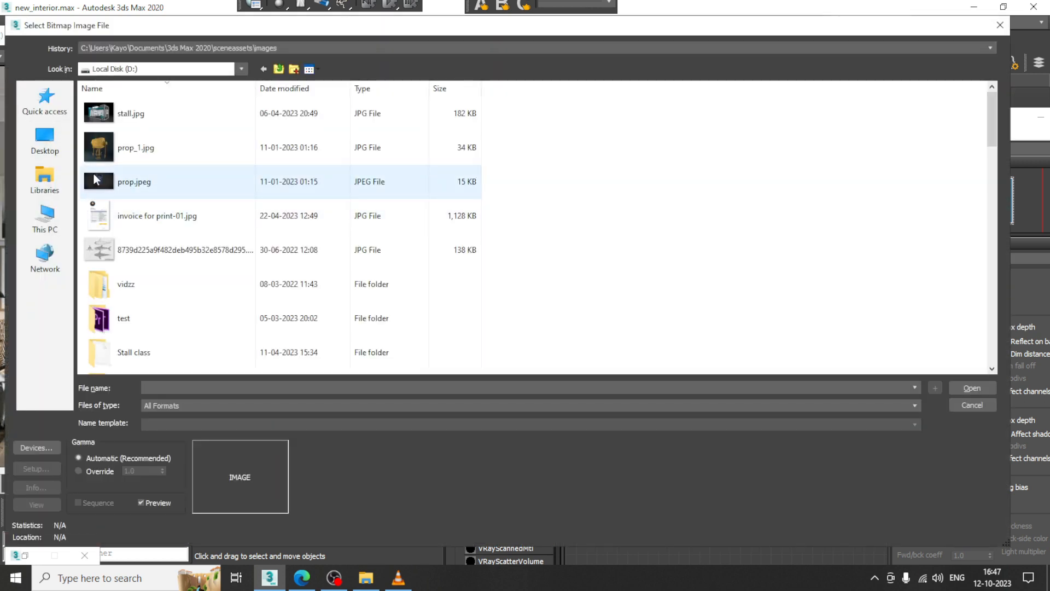
click(151, 230)
key(o)
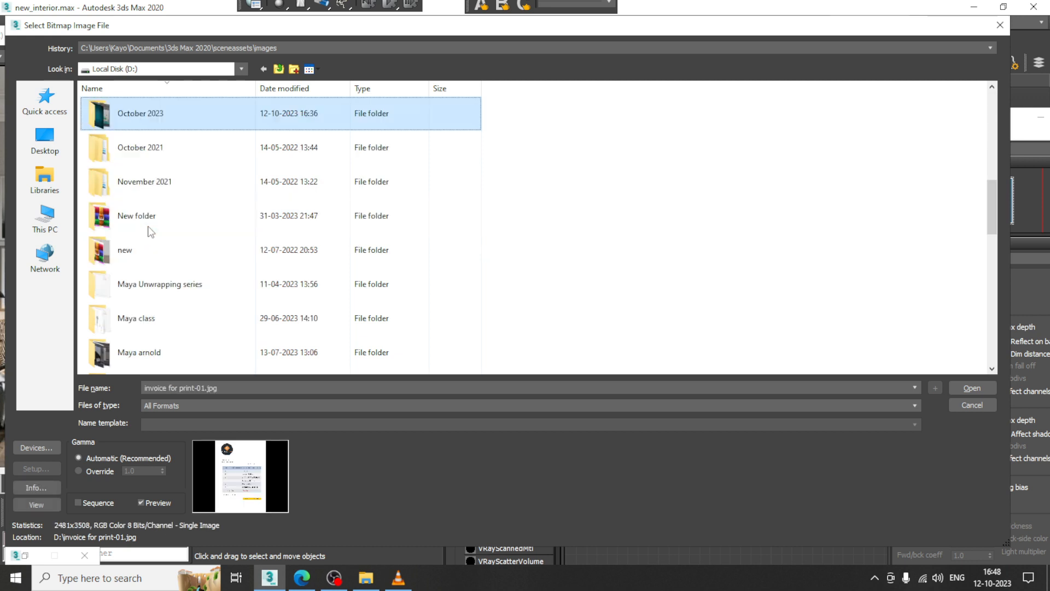
double_click(190, 115)
double_click(114, 120)
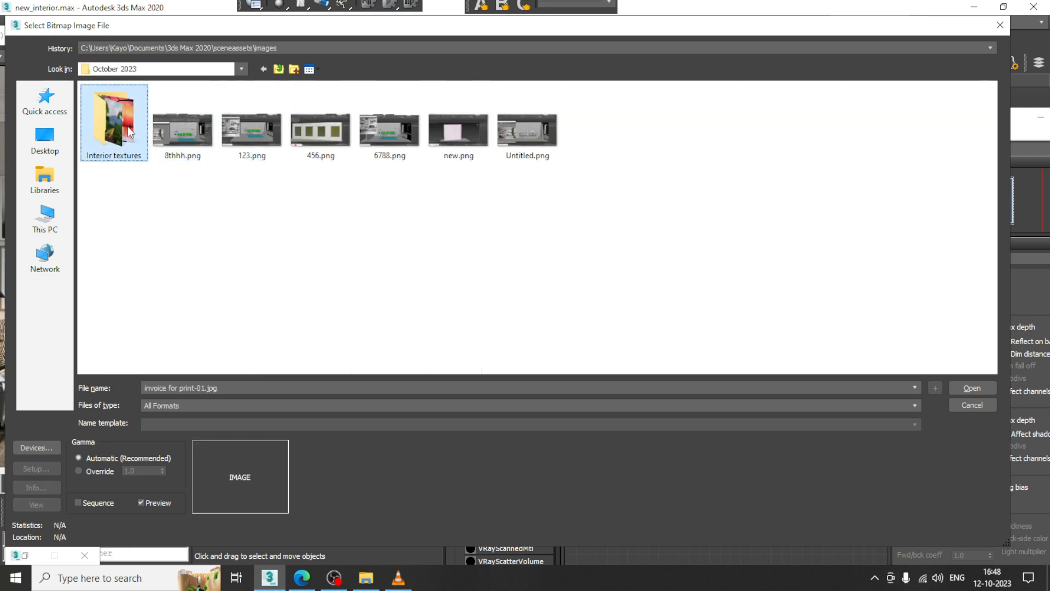
double_click(941, 117)
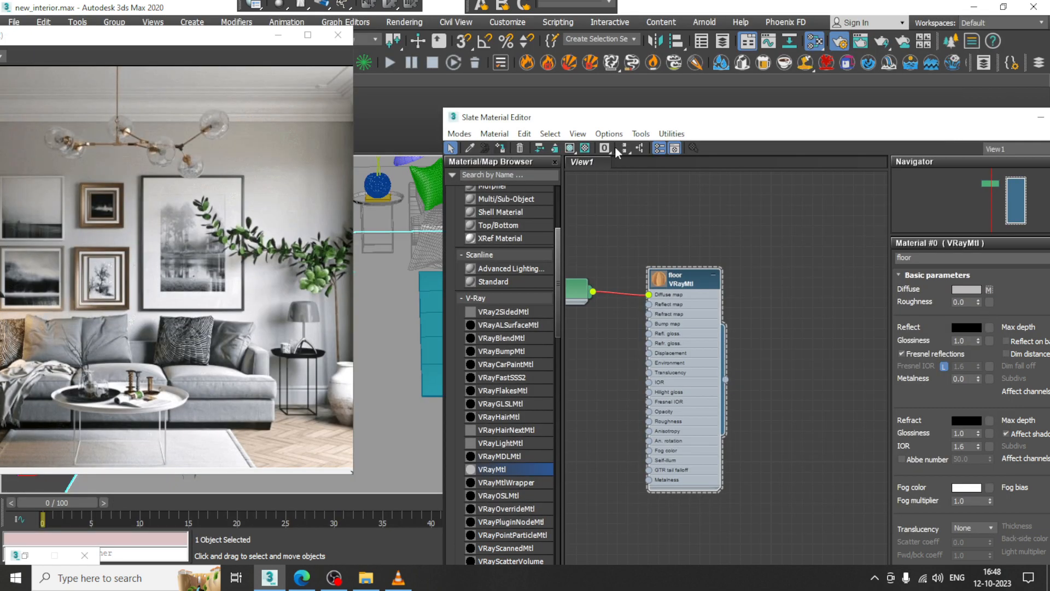
Assign the floor material to the selected floor plane and set its wood bitmap's tiling to 3 in U and V
click(569, 148)
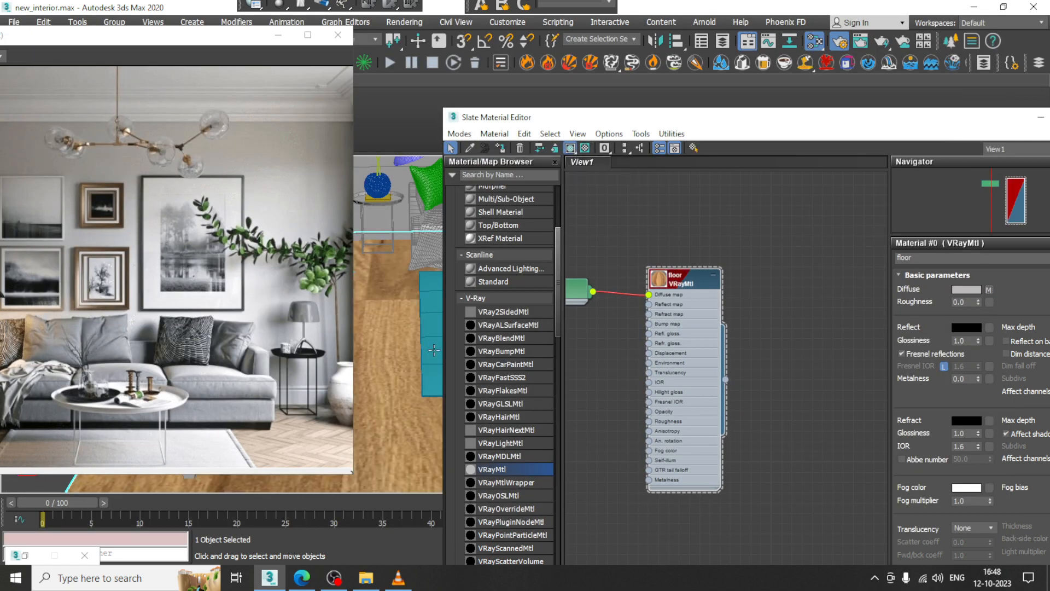
drag(176, 43, 67, 47)
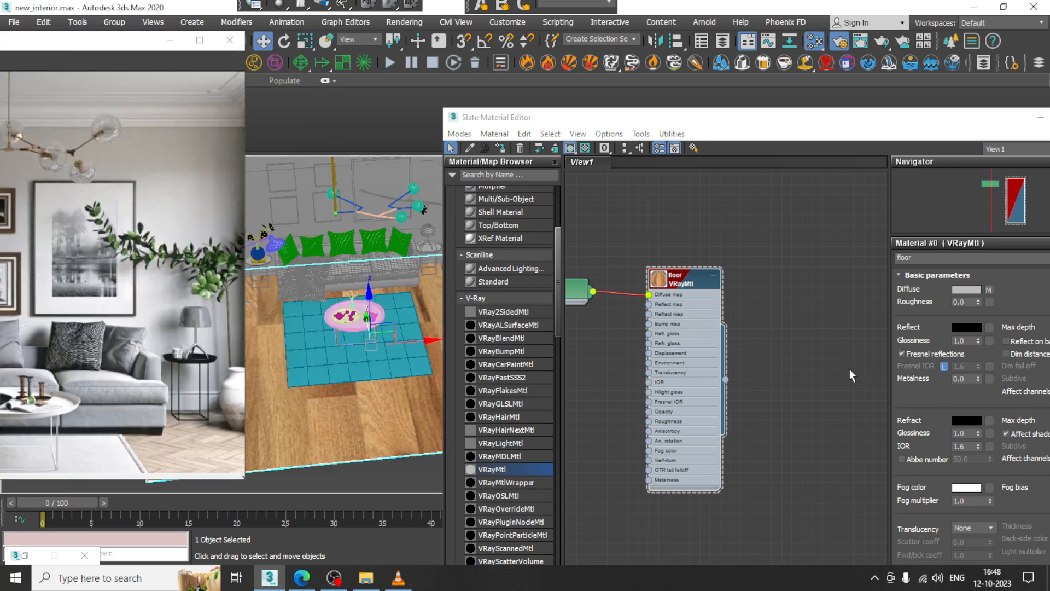
click(989, 290)
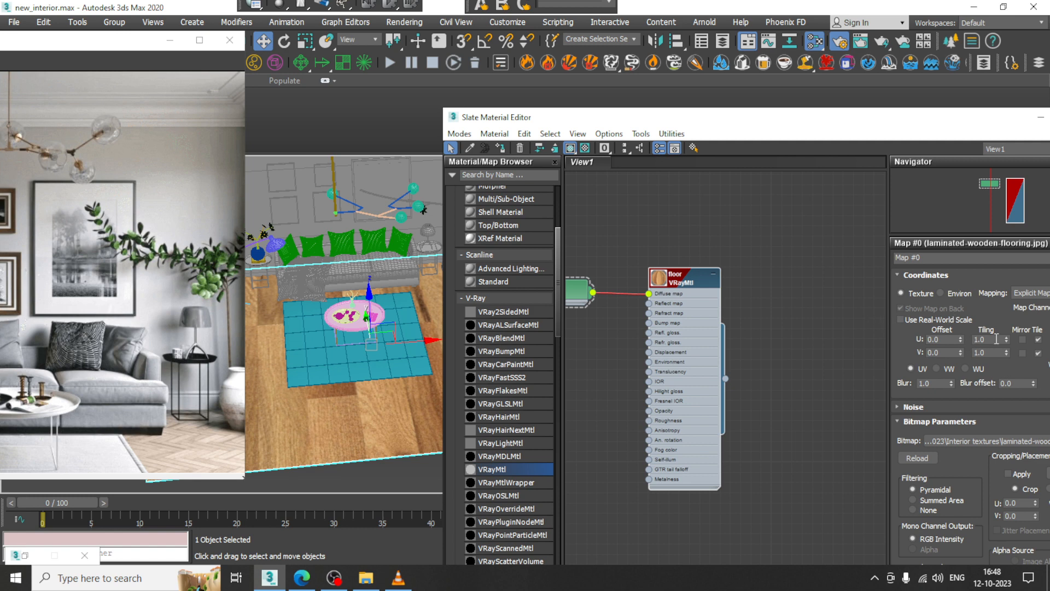
text(3)
key(Tab)
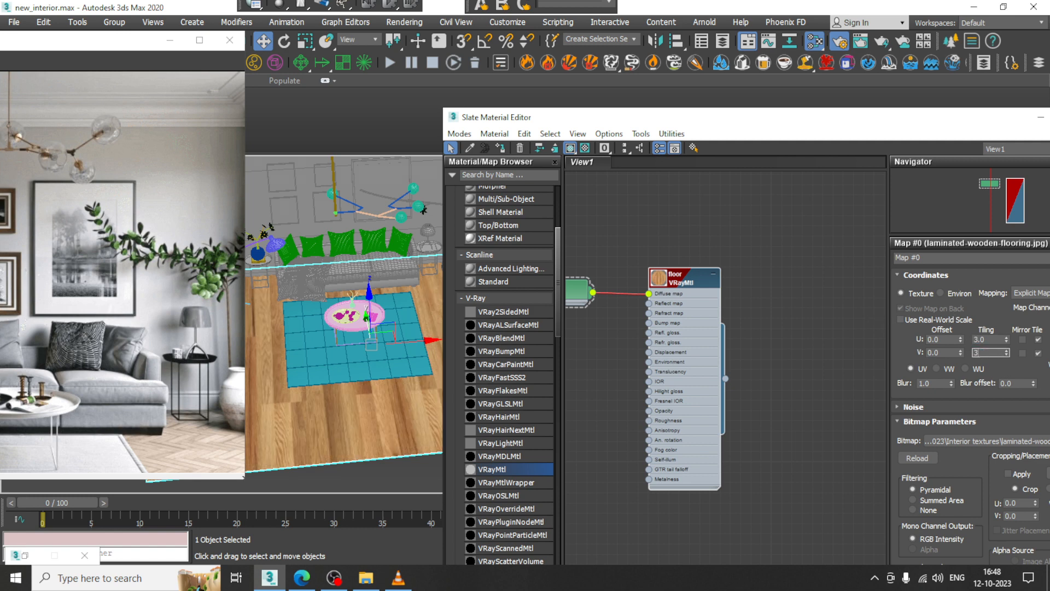
text(3)
key(Return)
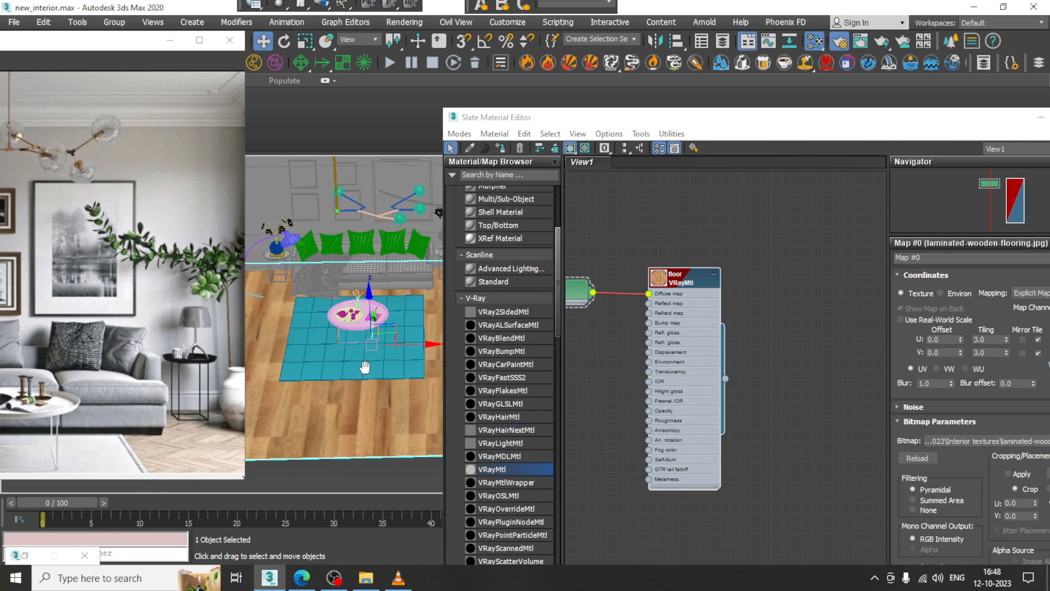
scroll(352, 359, up, 6)
alt+middle_drag(348, 384, 234, 339)
alt+middle_drag(355, 348, 372, 363)
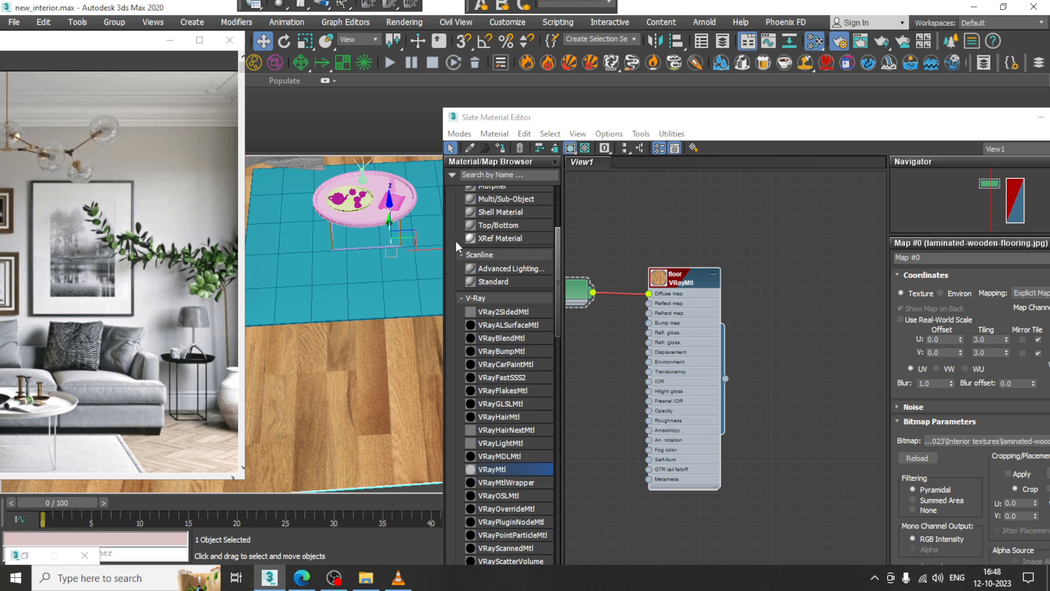
Set the floor material's reflection colour to a grey with RGB values of 77
middle_drag(733, 304, 871, 322)
double_click(825, 300)
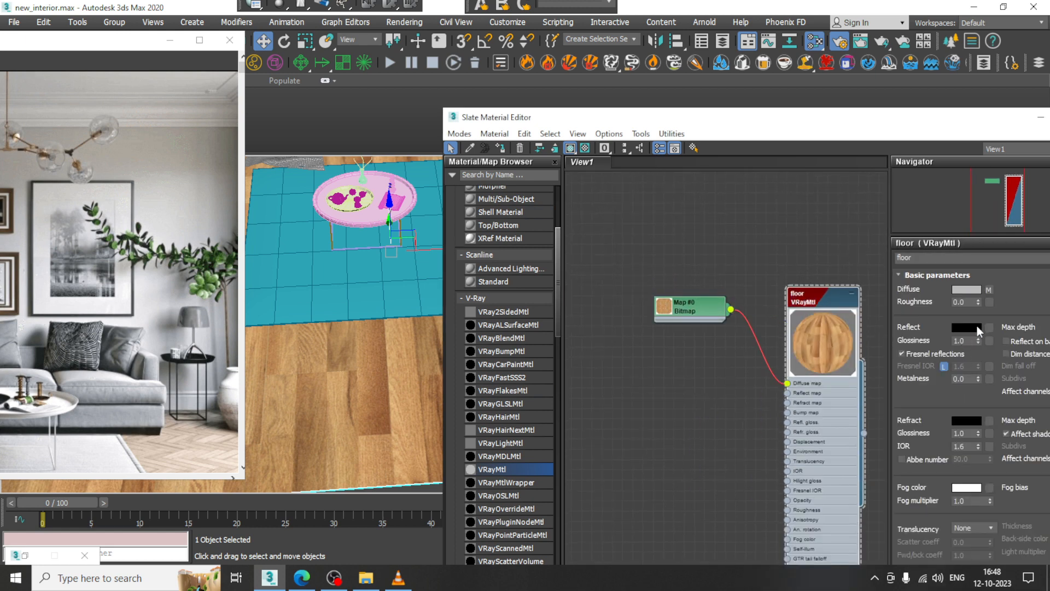
click(977, 327)
drag(392, 87, 391, 120)
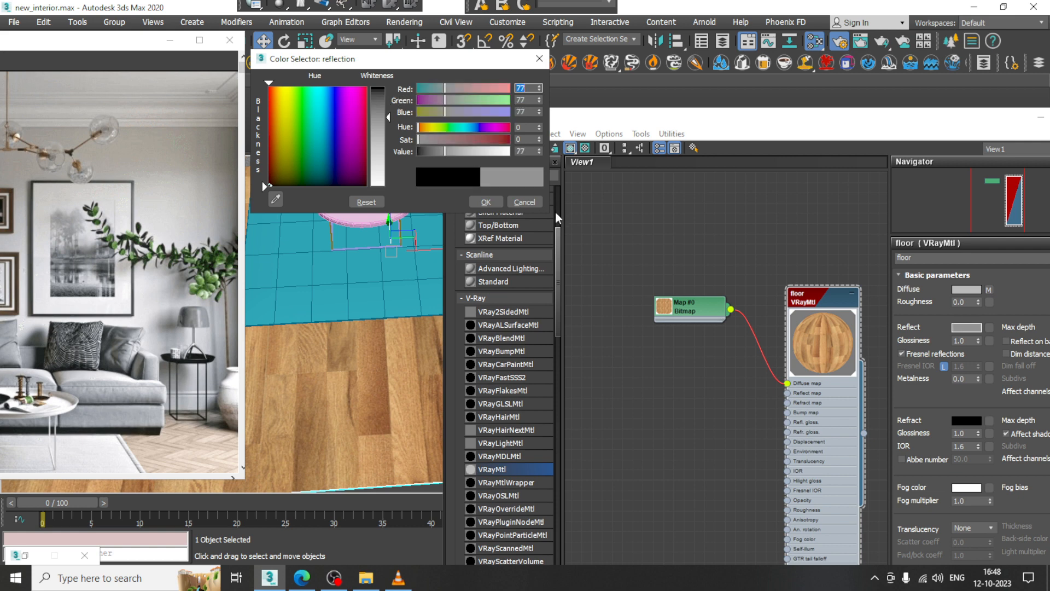
click(494, 202)
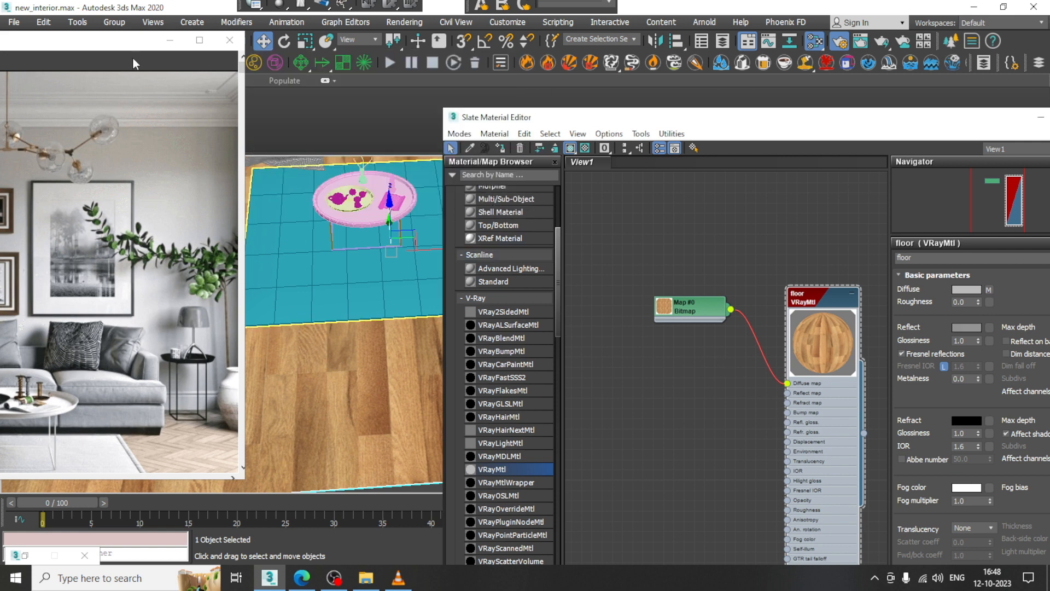
drag(49, 42, 53, 51)
scroll(359, 273, down, 5)
alt+middle_drag(356, 298, 335, 315)
scroll(335, 314, up, 3)
Add a VRayBump2Normal map and connect it to the floor material's bump map input
middle_drag(744, 402, 734, 297)
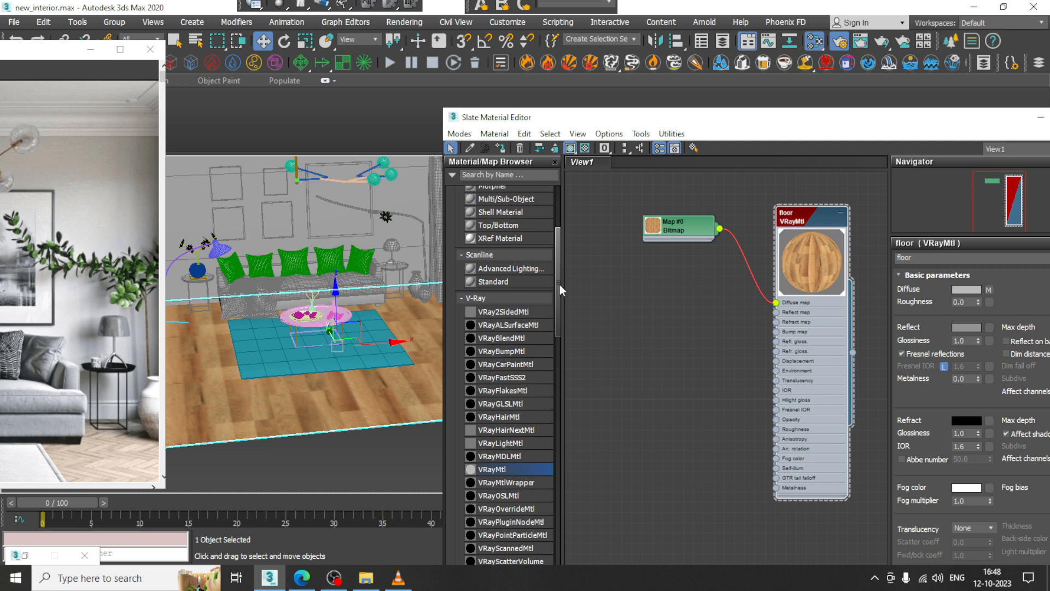
drag(560, 271, 545, 223)
scroll(541, 317, down, 8)
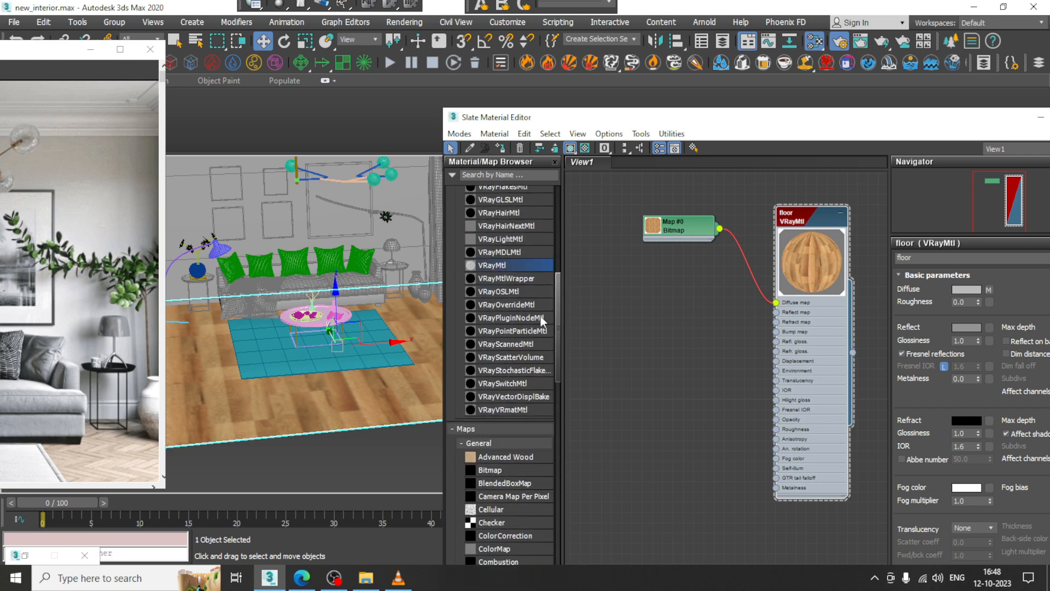
scroll(540, 360, down, 10)
scroll(547, 399, down, 7)
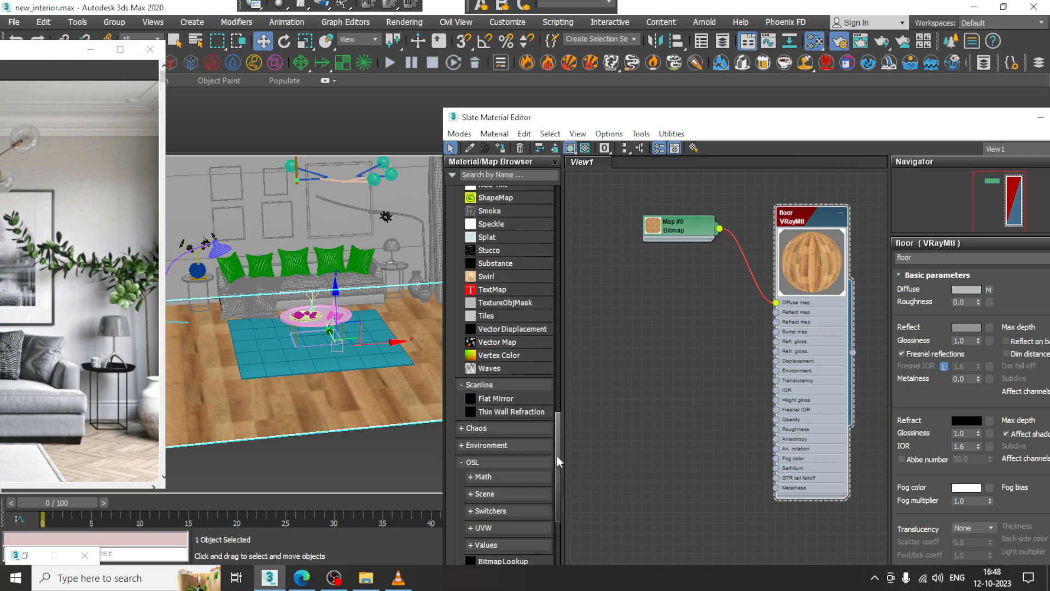
drag(557, 455, 563, 572)
drag(507, 362, 765, 361)
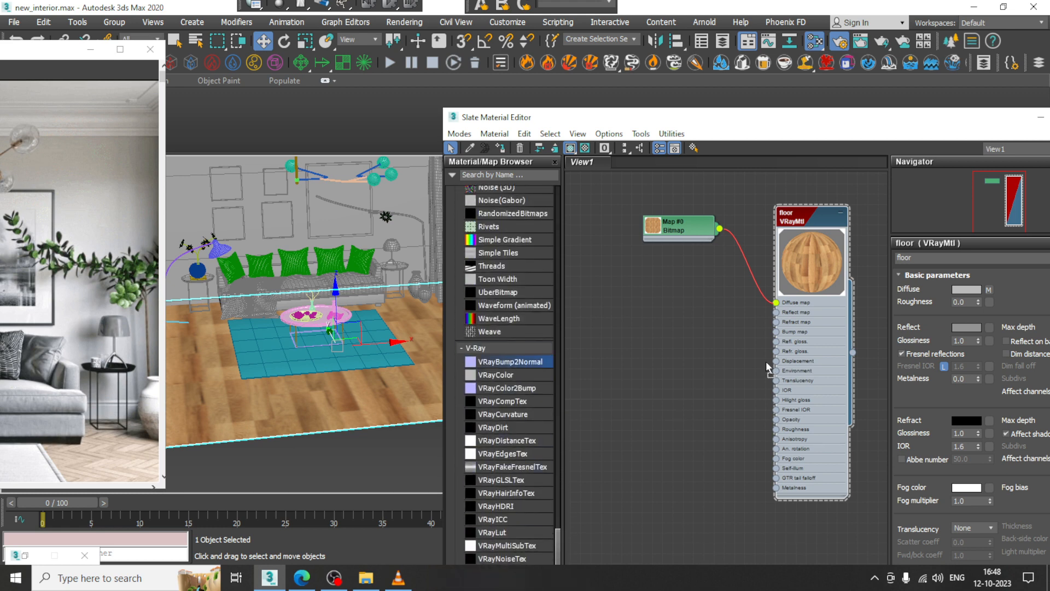
drag(682, 358, 635, 362)
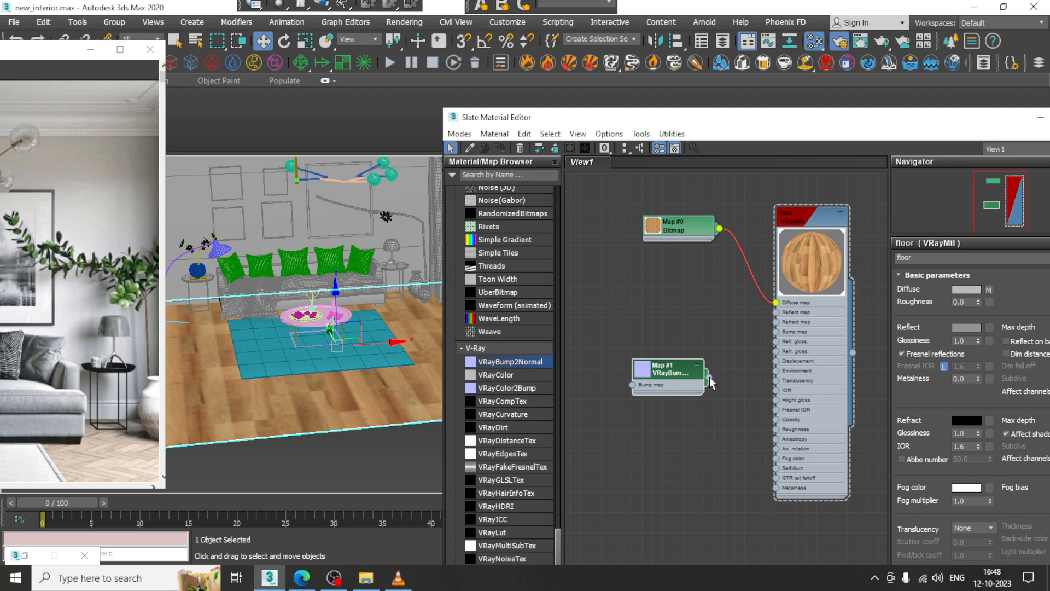
drag(773, 335, 776, 331)
Load laminate normal.png from the Interior textures folder as the bump bitmap of the VRayBump2Normal map
double_click(685, 377)
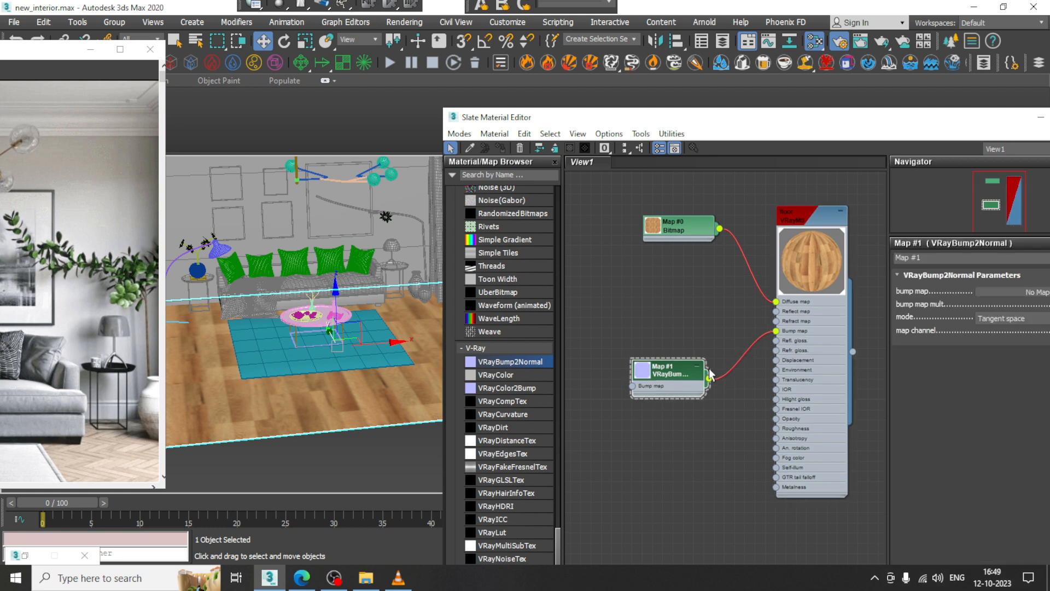
drag(733, 124, 628, 123)
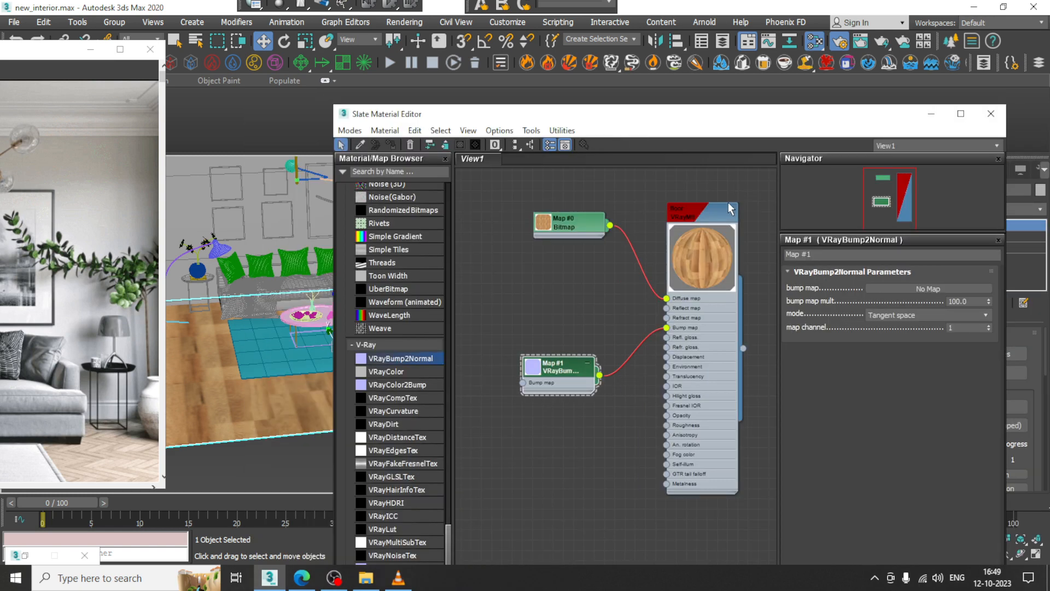
click(924, 288)
double_click(551, 263)
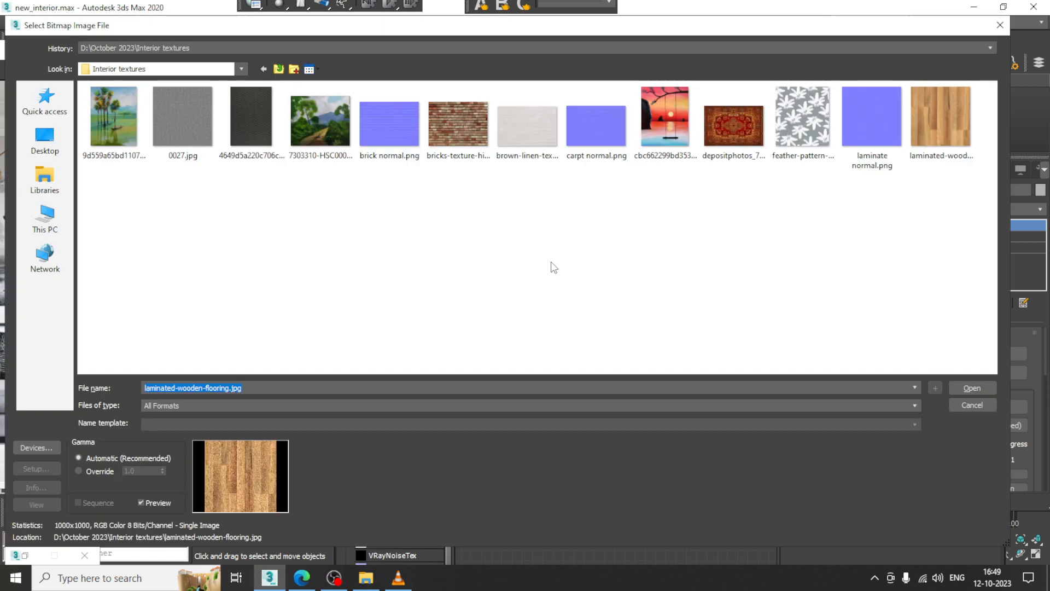
double_click(852, 133)
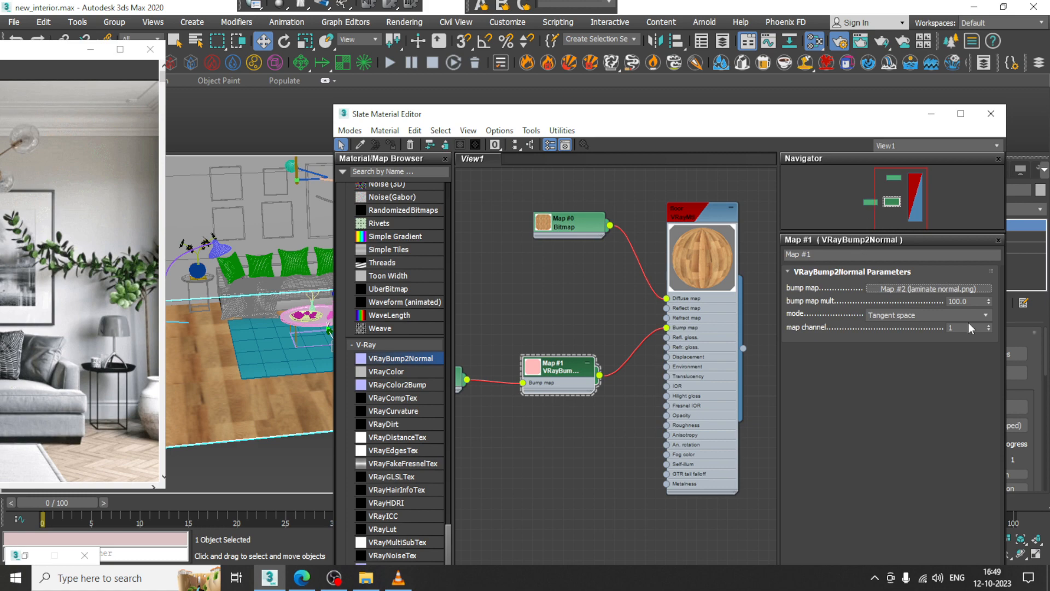
Minimise the material editor and examine the wood-textured floor across the whole room
click(928, 115)
scroll(515, 351, up, 5)
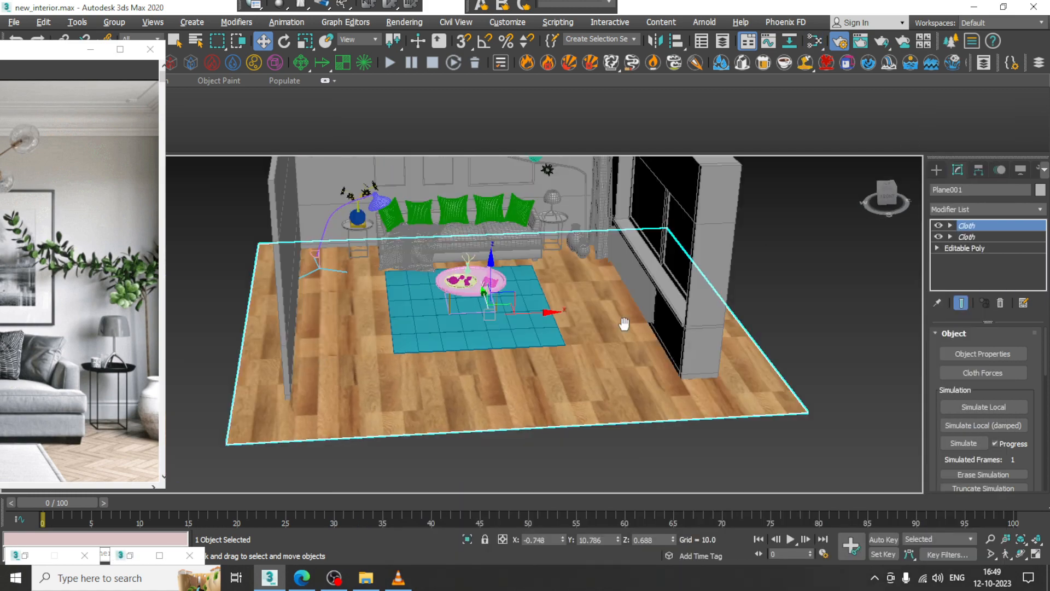
middle_drag(461, 339, 651, 328)
scroll(593, 271, up, 3)
middle_drag(564, 224, 650, 277)
scroll(565, 269, down, 6)
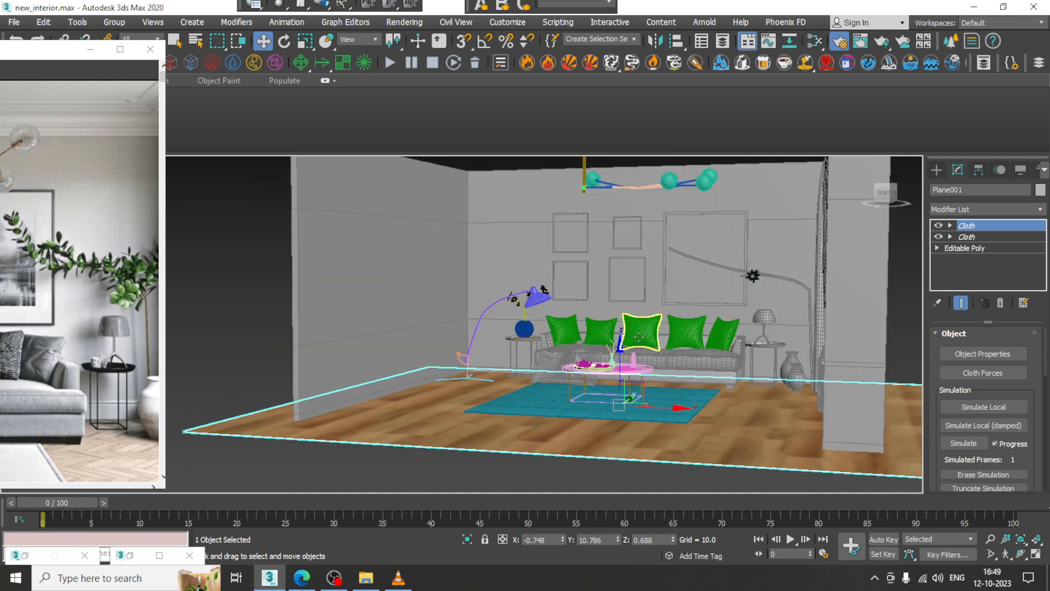
Select the room's wall object and enlarge the reference photo alongside the viewport for comparison
click(650, 277)
key(z)
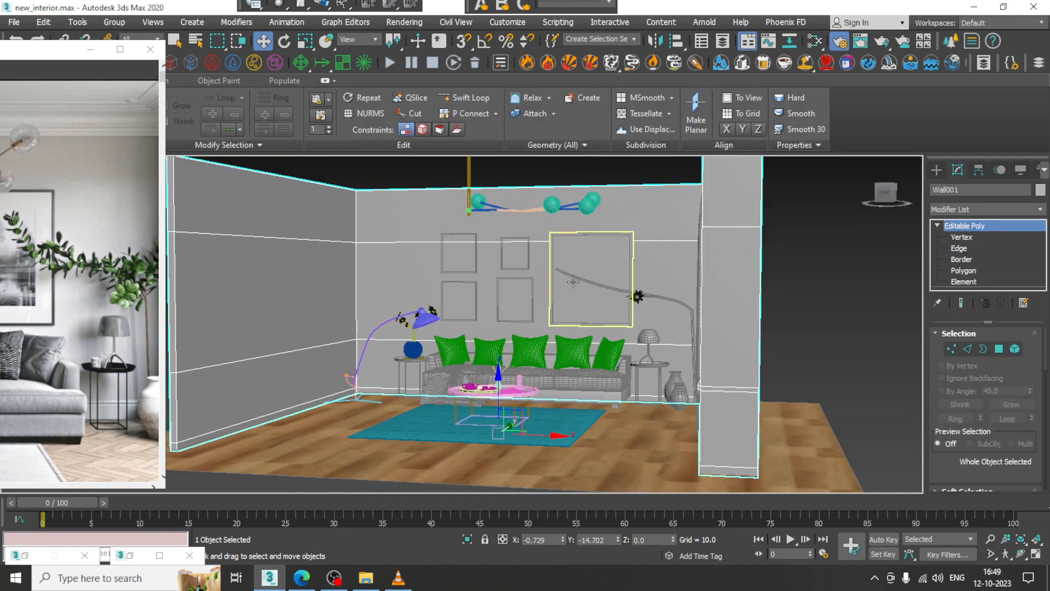
drag(57, 50, 1, 120)
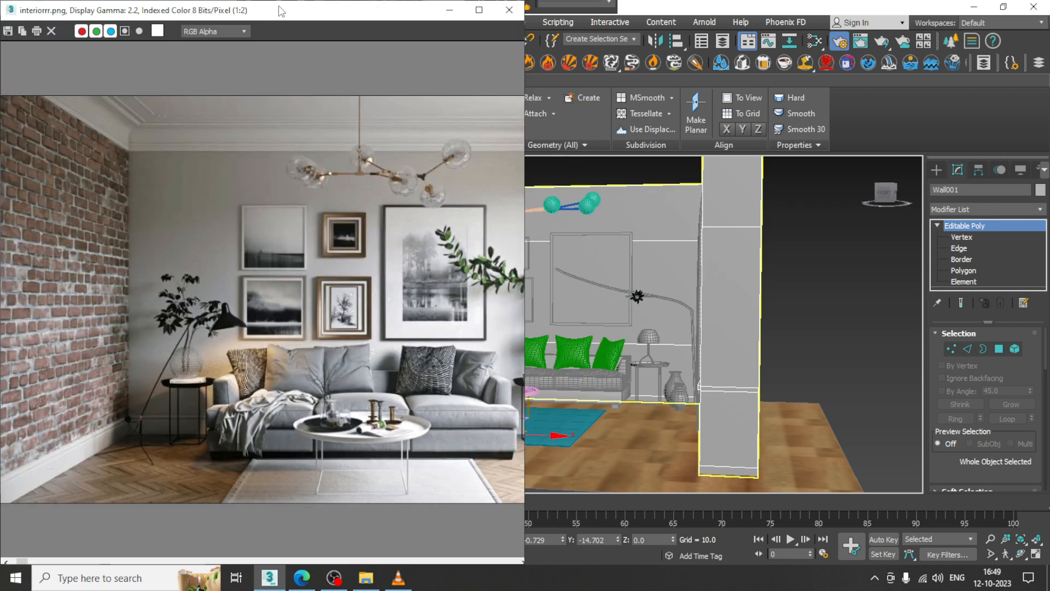
drag(281, 11, 151, 11)
middle_drag(508, 268, 685, 300)
mouse_move(572, 253)
alt+middle_down()
mouse_move(631, 258)
mouse_move(612, 274)
mouse_move(584, 269)
alt+middle_up()
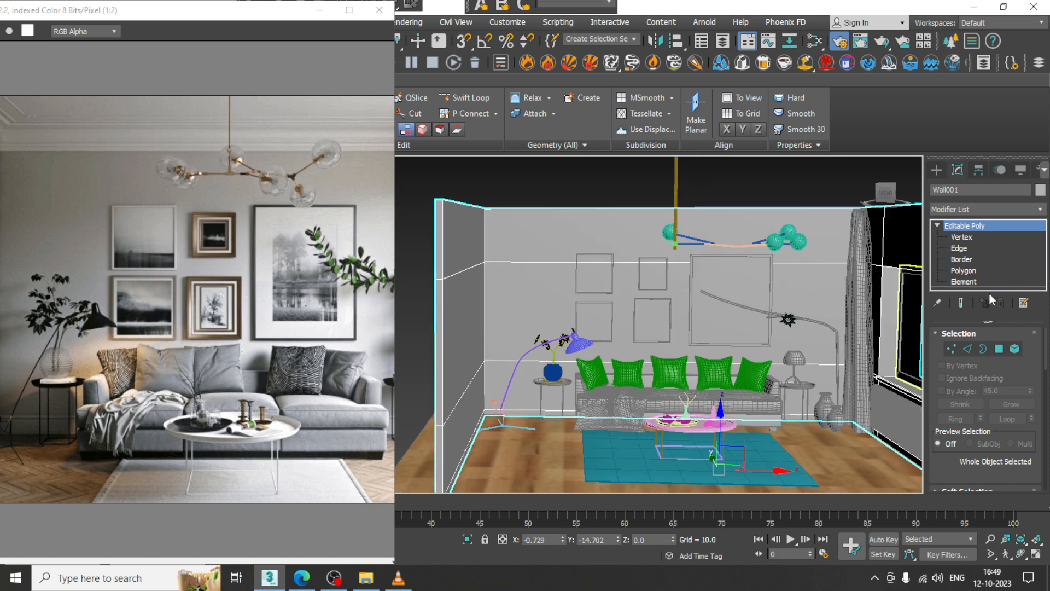
Select the polygons of the back wall and window wall at polygon level, leaving out the opposite side wall
click(1000, 350)
scroll(715, 316, down, 5)
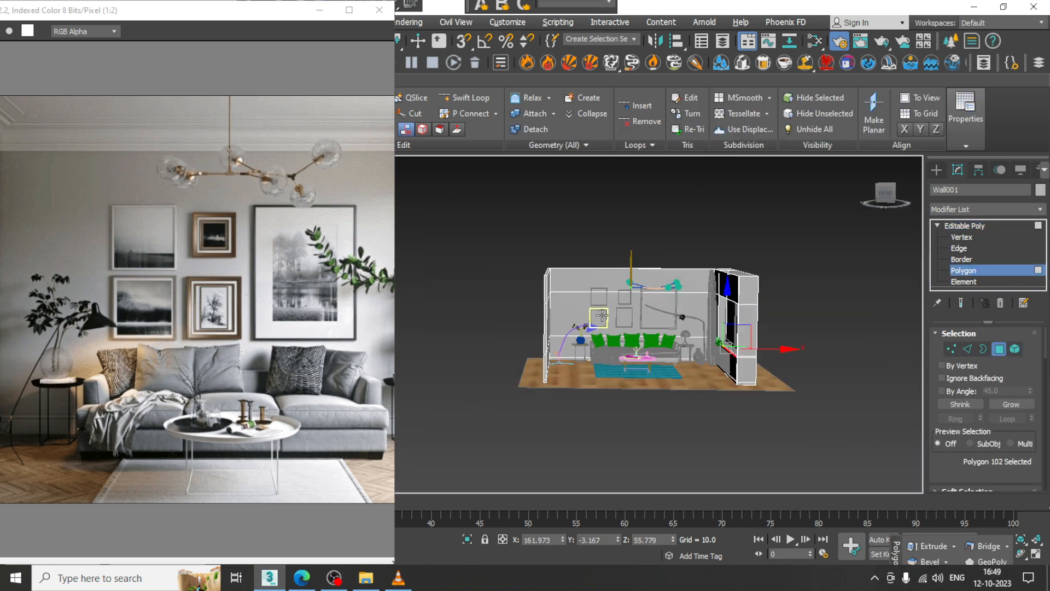
drag(807, 414, 582, 241)
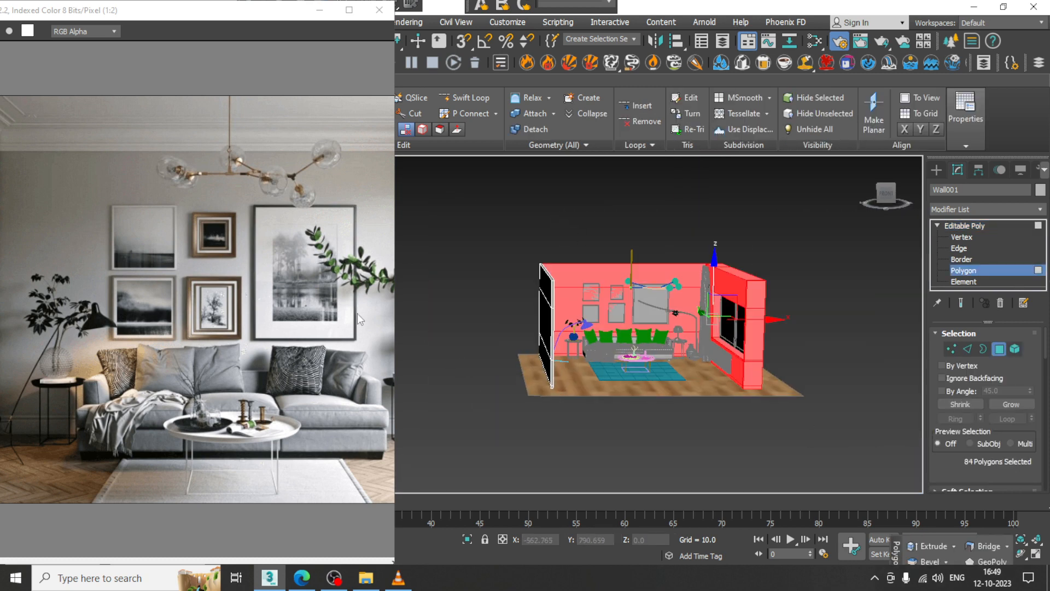
drag(218, 246, 21, 244)
scroll(722, 296, up, 8)
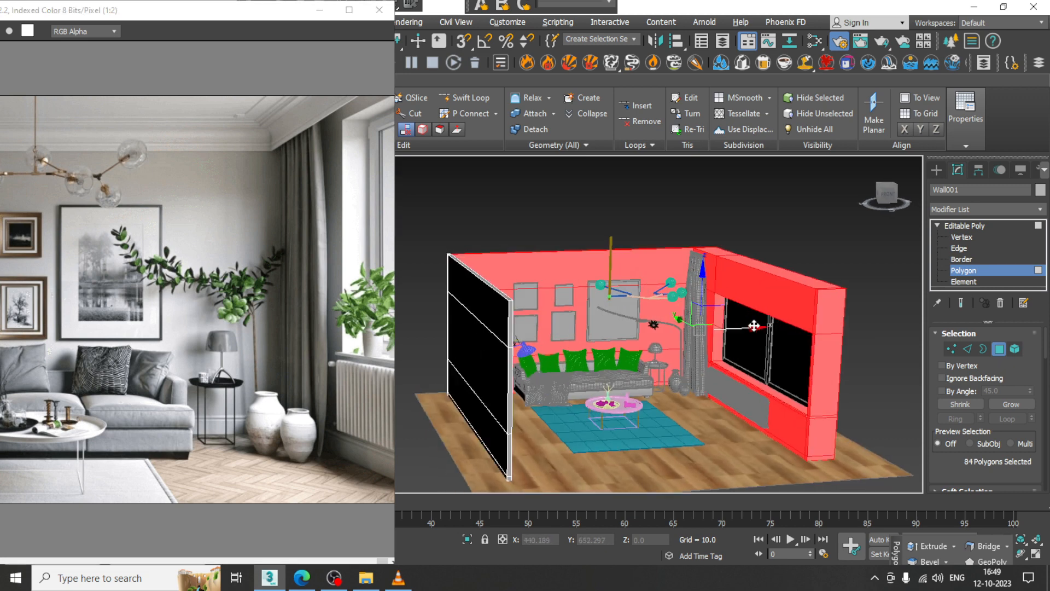
middle_drag(723, 286, 761, 250)
scroll(602, 322, up, 4)
middle_drag(602, 323, 613, 310)
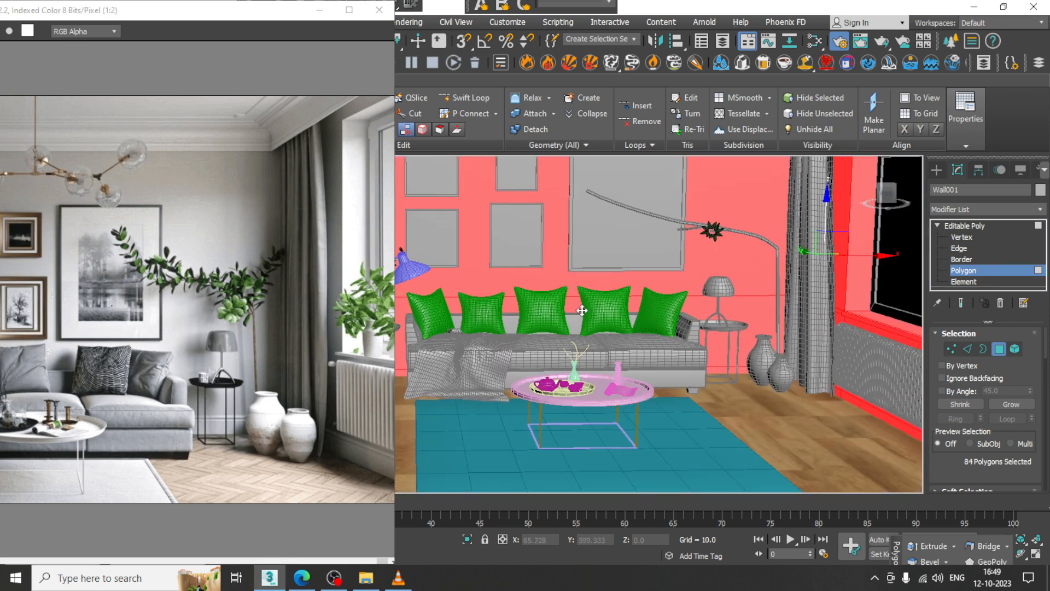
Create a VRayMtl for the walls and set its diffuse colour to white with RGB values of 255
key(m)
middle_drag(703, 429, 695, 174)
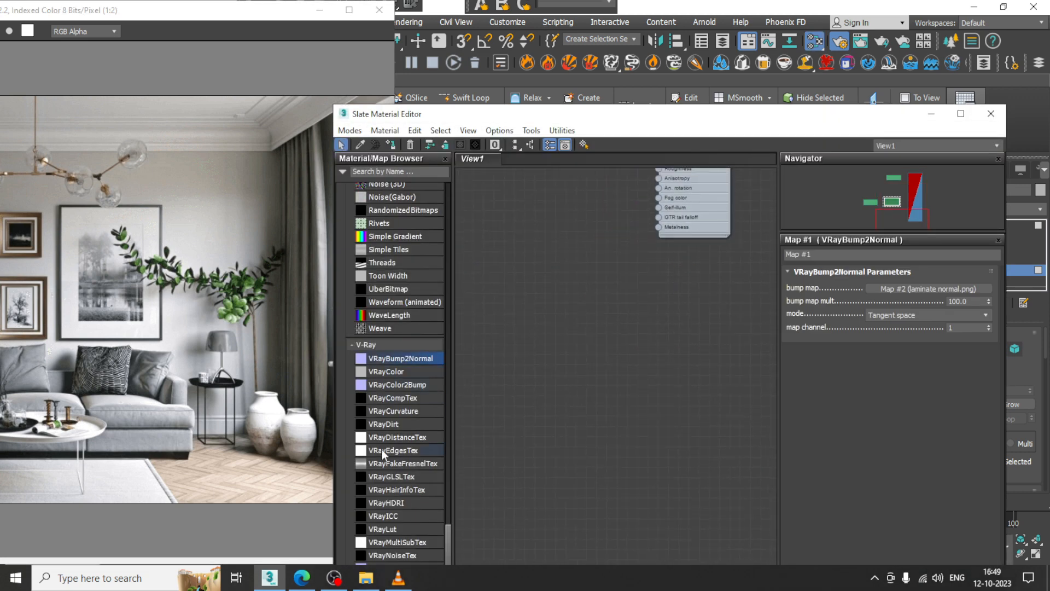
drag(449, 542, 459, 250)
drag(392, 430, 599, 274)
double_click(599, 274)
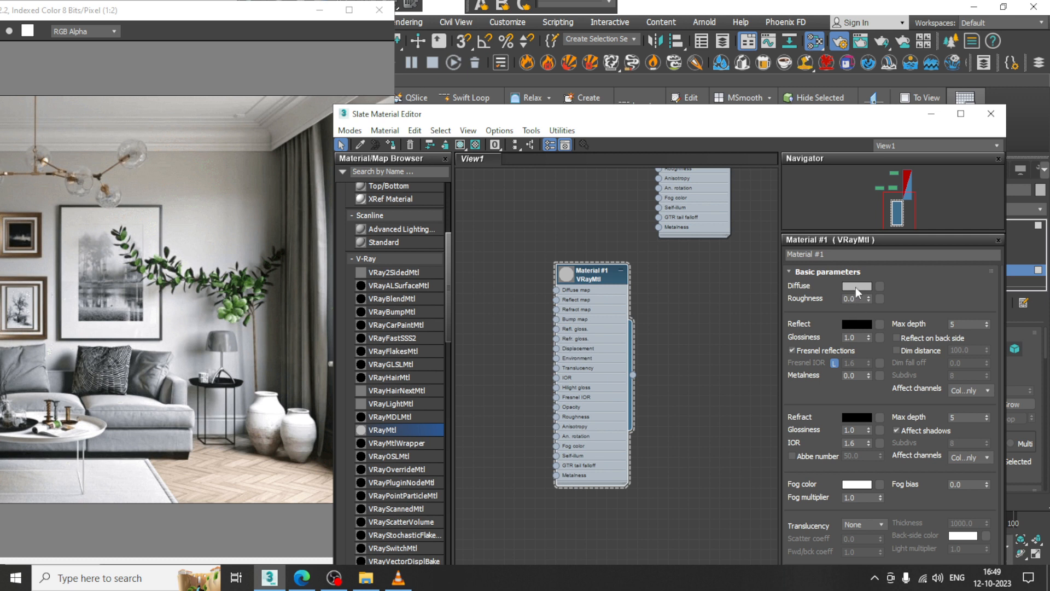
click(856, 286)
drag(376, 133, 376, 88)
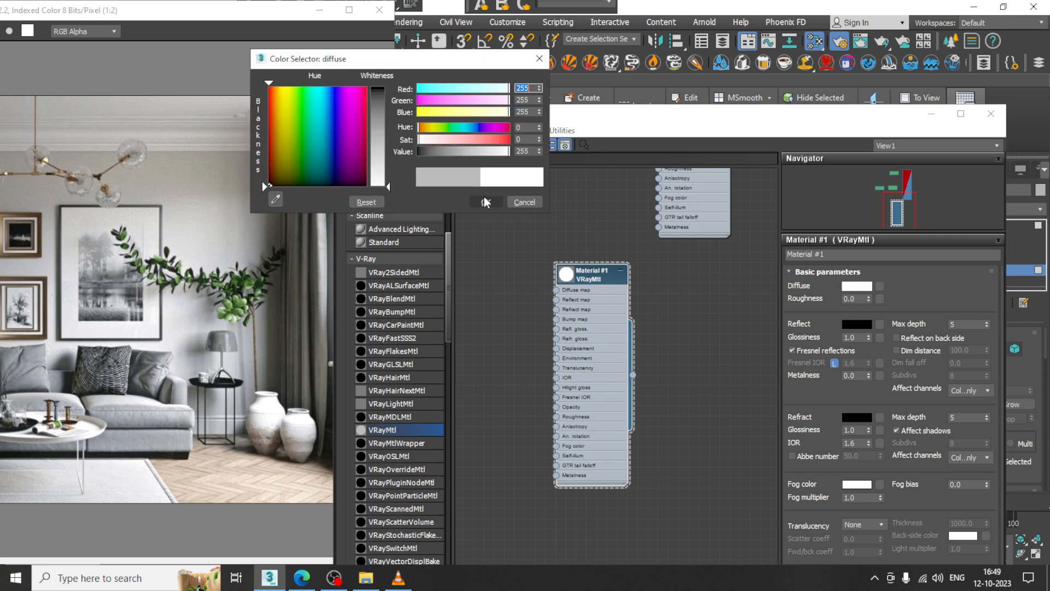
click(486, 202)
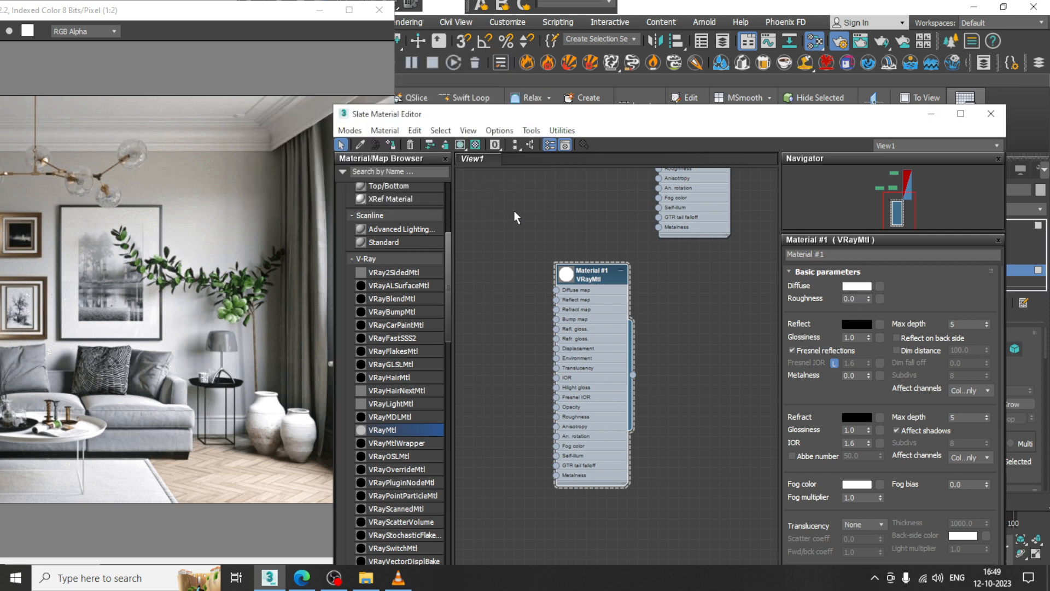
Assign the white material to the selected wall polygons, show it in the viewport and enlarge its node preview
click(459, 145)
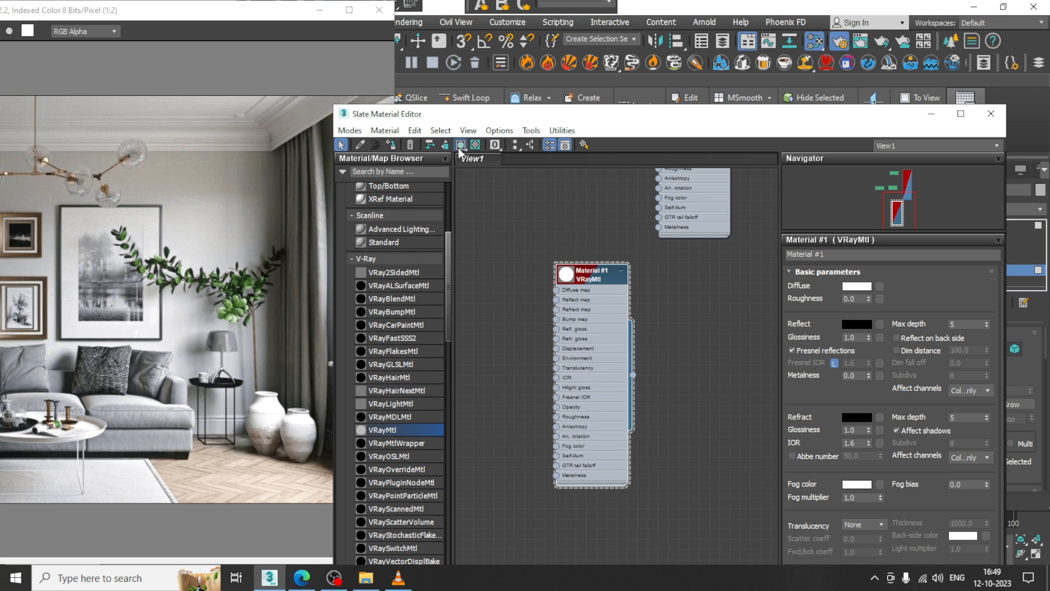
double_click(567, 274)
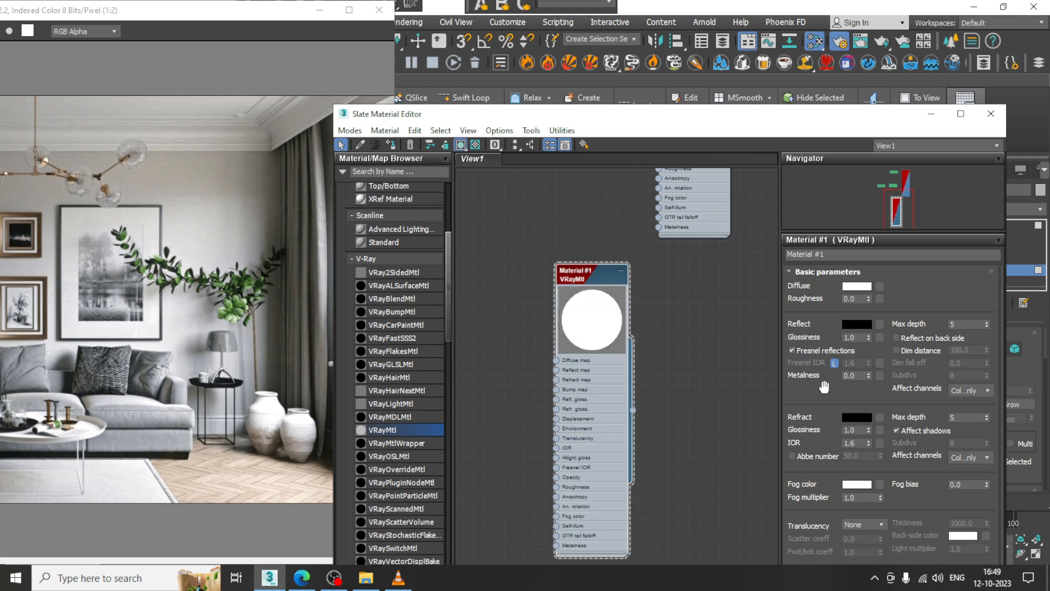
drag(571, 271, 664, 301)
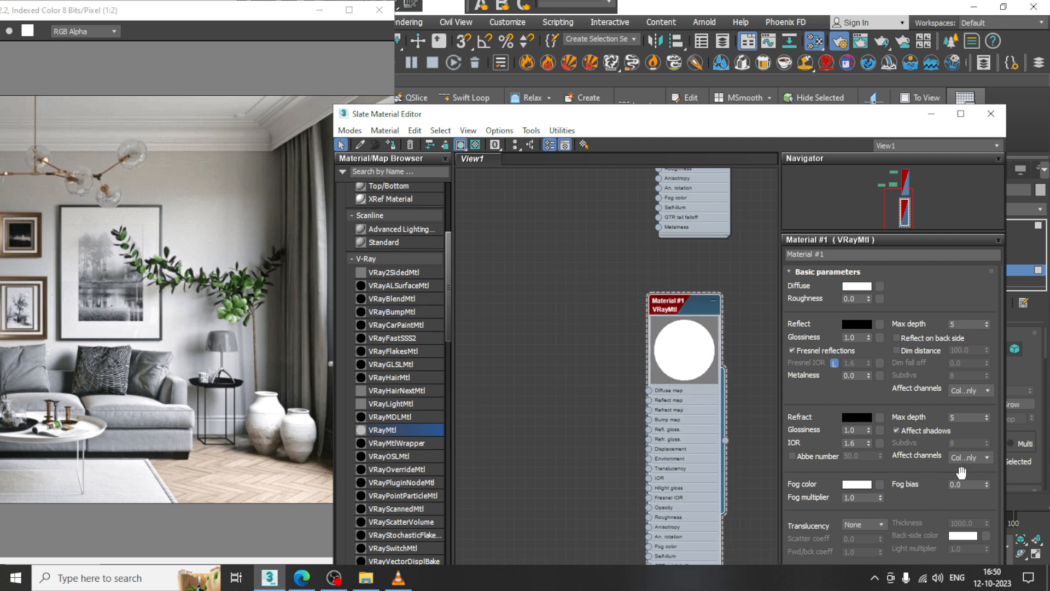
Examine the white wall material's reflection, refraction and BRDF parameters
scroll(949, 285, down, 1)
scroll(948, 281, up, 1)
scroll(931, 455, down, 1)
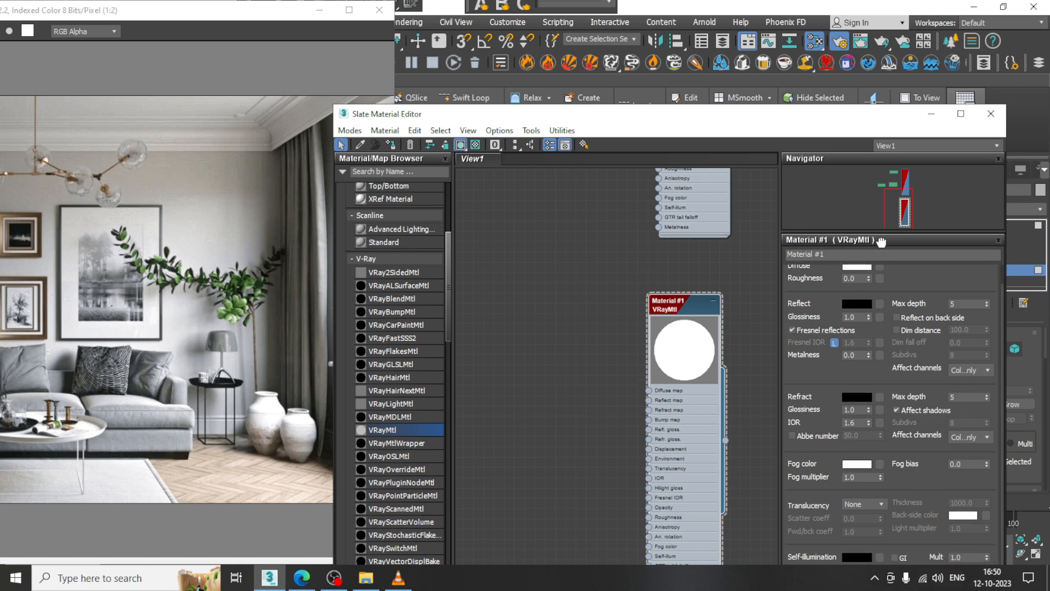
scroll(921, 488, up, 1)
drag(762, 114, 730, 15)
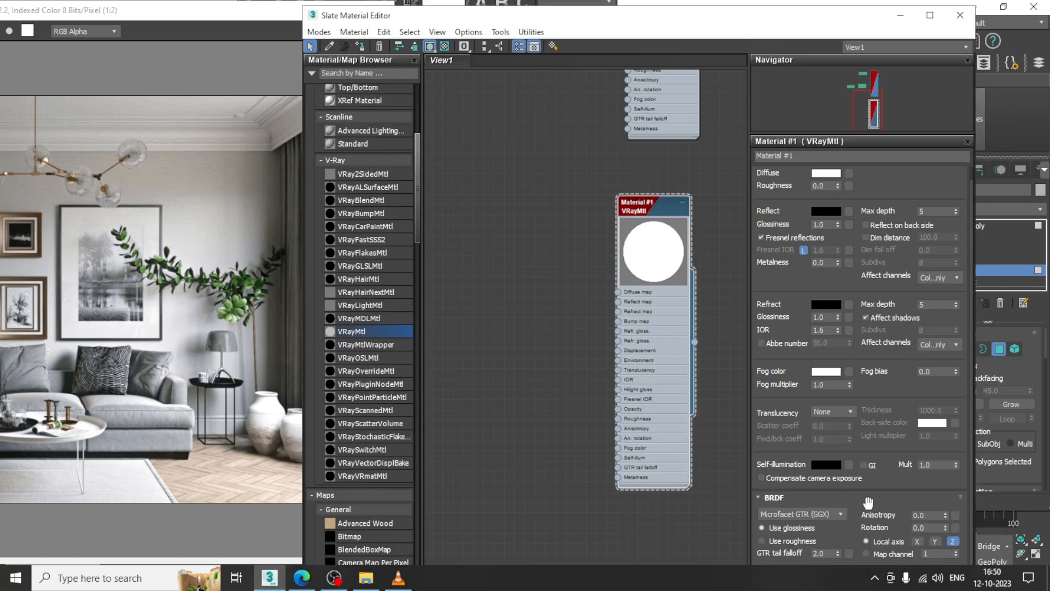
scroll(858, 419, down, 1)
scroll(855, 356, up, 1)
scroll(856, 497, down, 1)
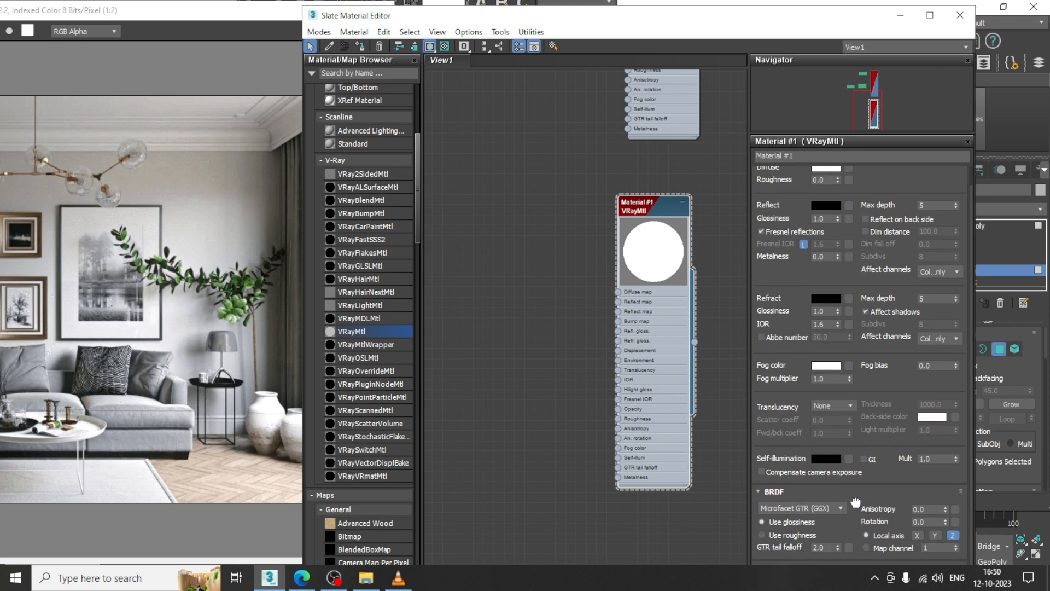
scroll(867, 351, up, 1)
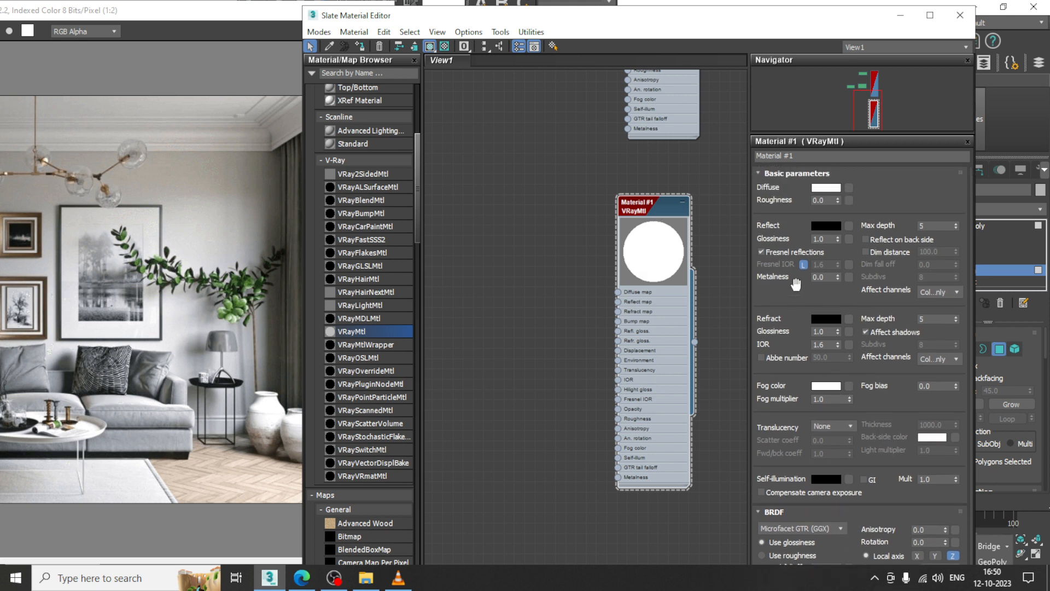
scroll(815, 465, down, 1)
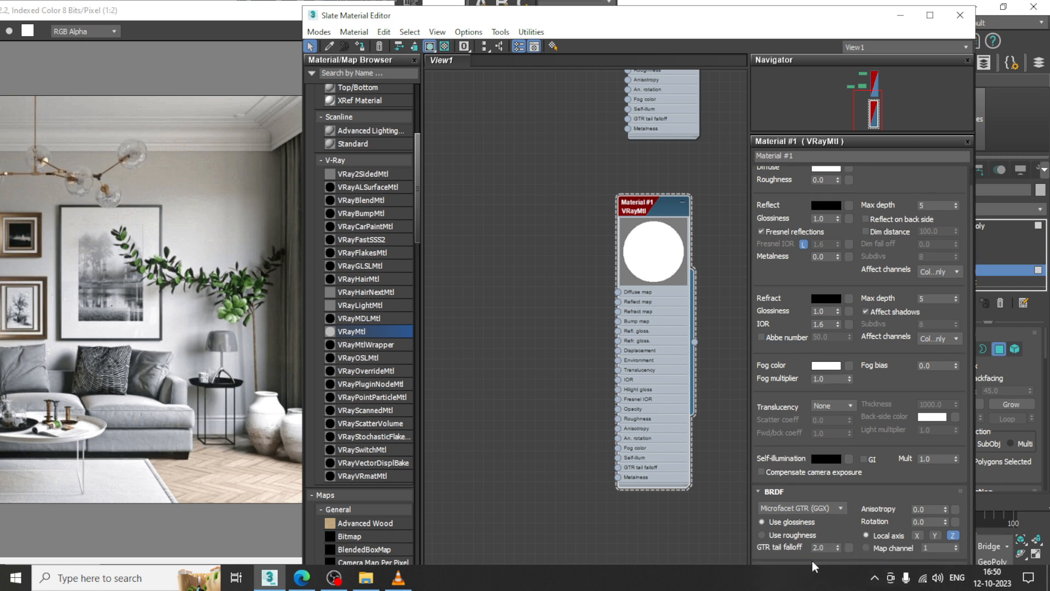
drag(794, 502, 794, 503)
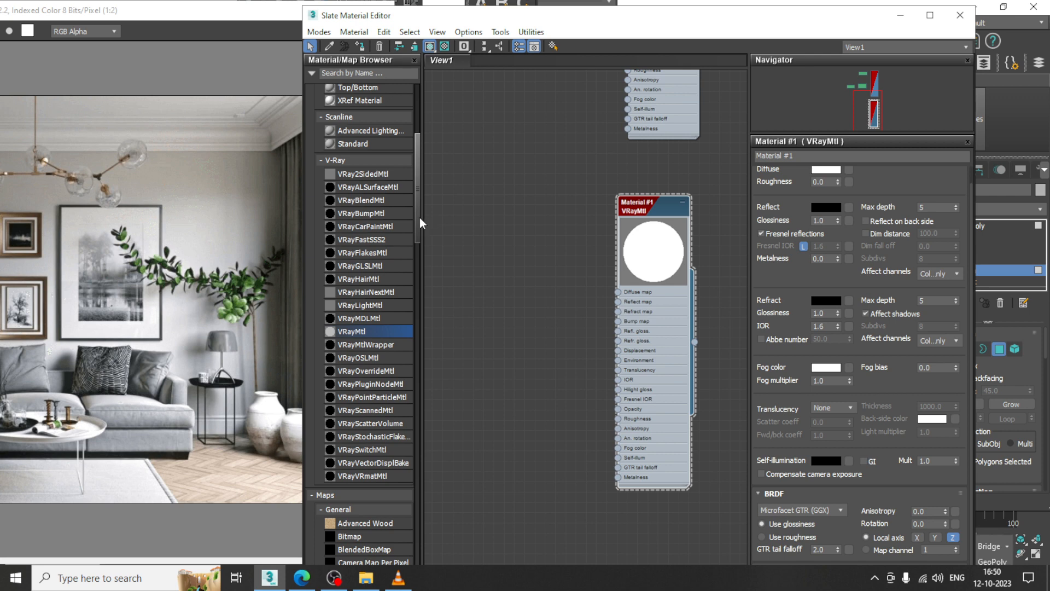
Connect a Noise map to the wall material's bump map input and set the noise size to 0.01
drag(419, 218, 424, 287)
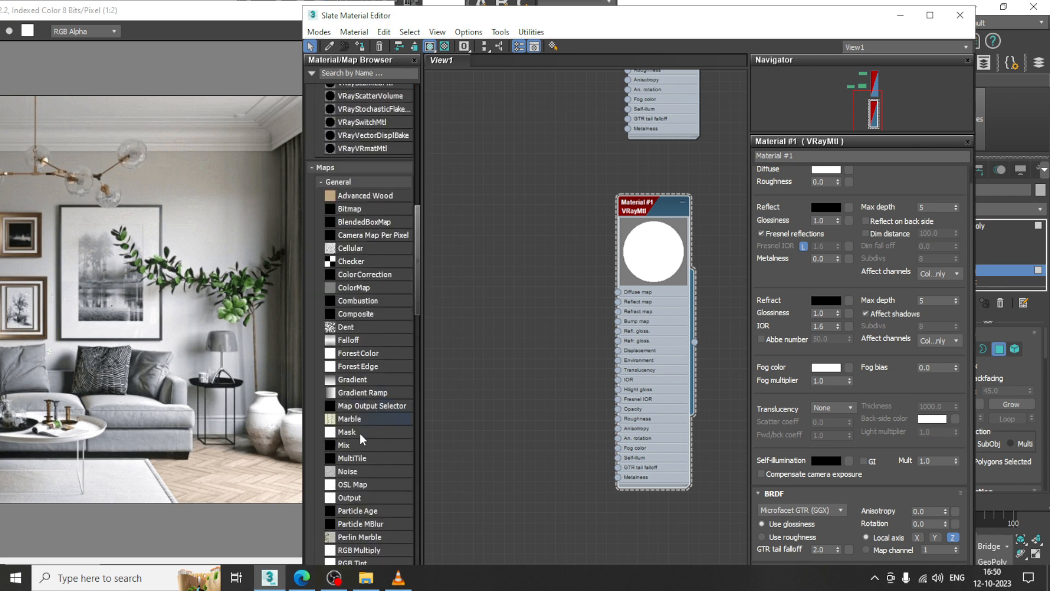
drag(358, 475, 528, 350)
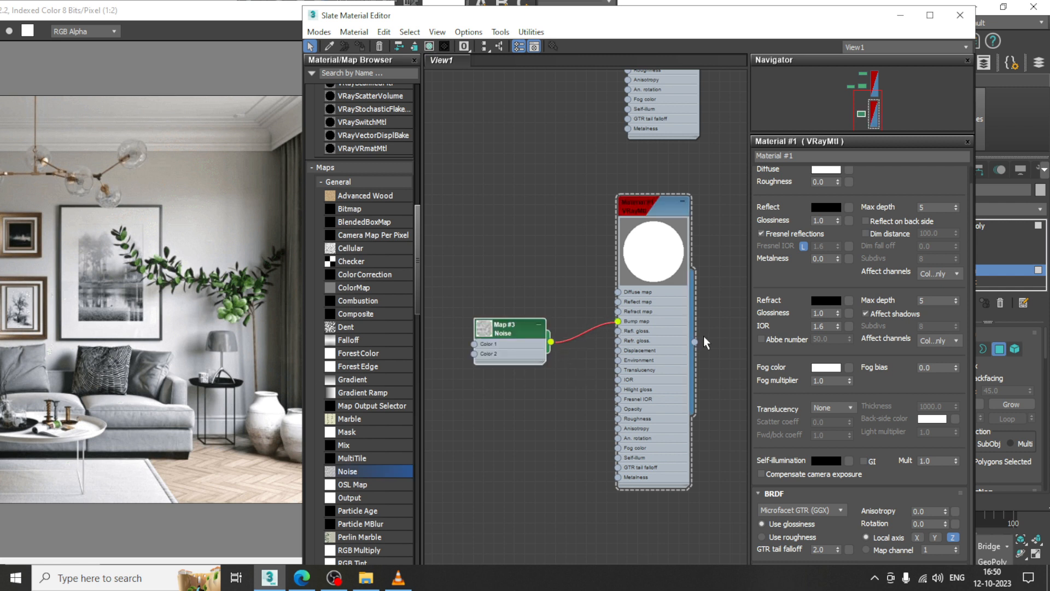
double_click(521, 330)
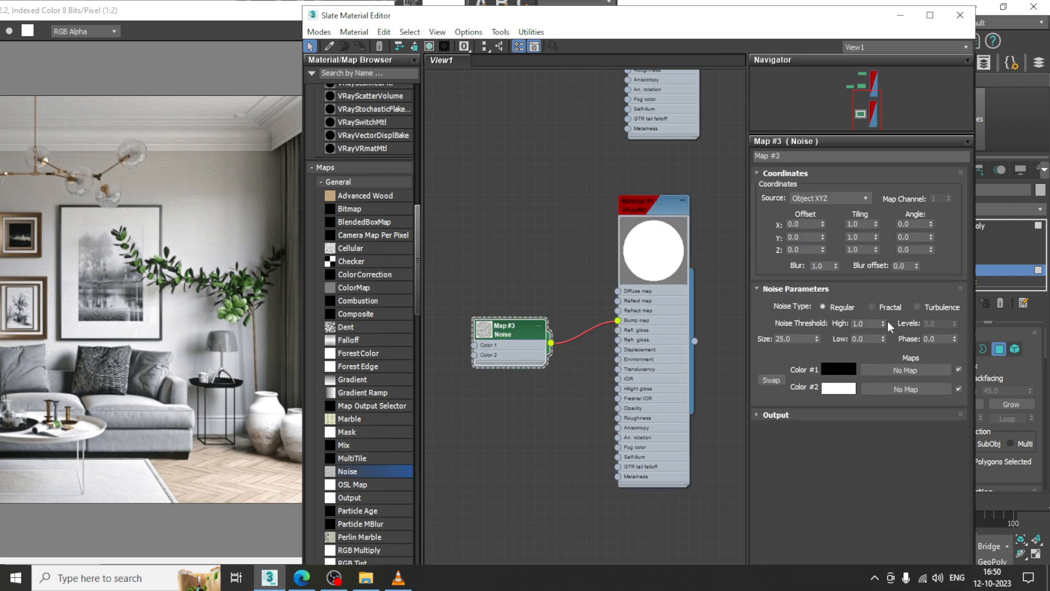
double_click(803, 339)
drag(647, 210, 637, 209)
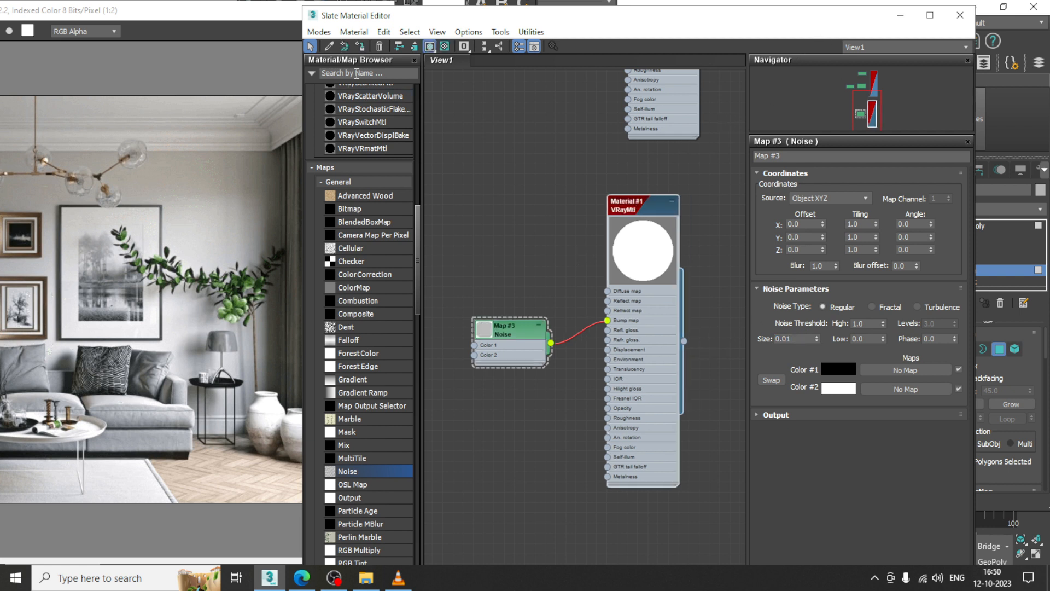
Minimise the material editor, clear the wall polygon selection and inspect the white walls in the viewport
click(431, 47)
click(431, 47)
click(431, 49)
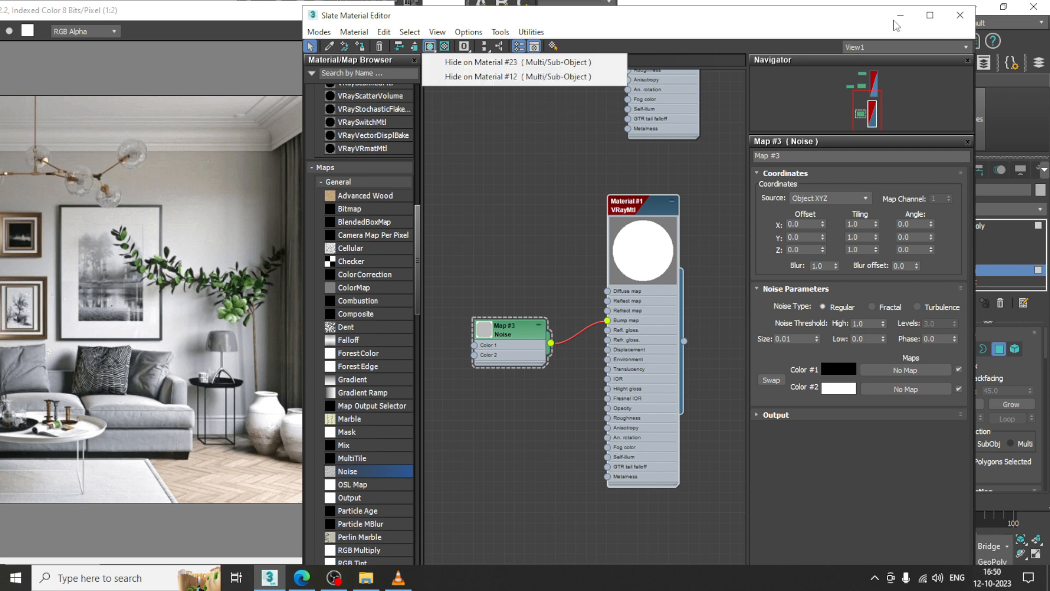
click(899, 17)
click(900, 16)
mouse_move(600, 251)
alt+middle_down()
mouse_move(672, 276)
mouse_move(659, 268)
mouse_move(608, 309)
alt+middle_up()
scroll(672, 276, down, 8)
scroll(711, 276, up, 3)
click(767, 269)
scroll(576, 300, up, 4)
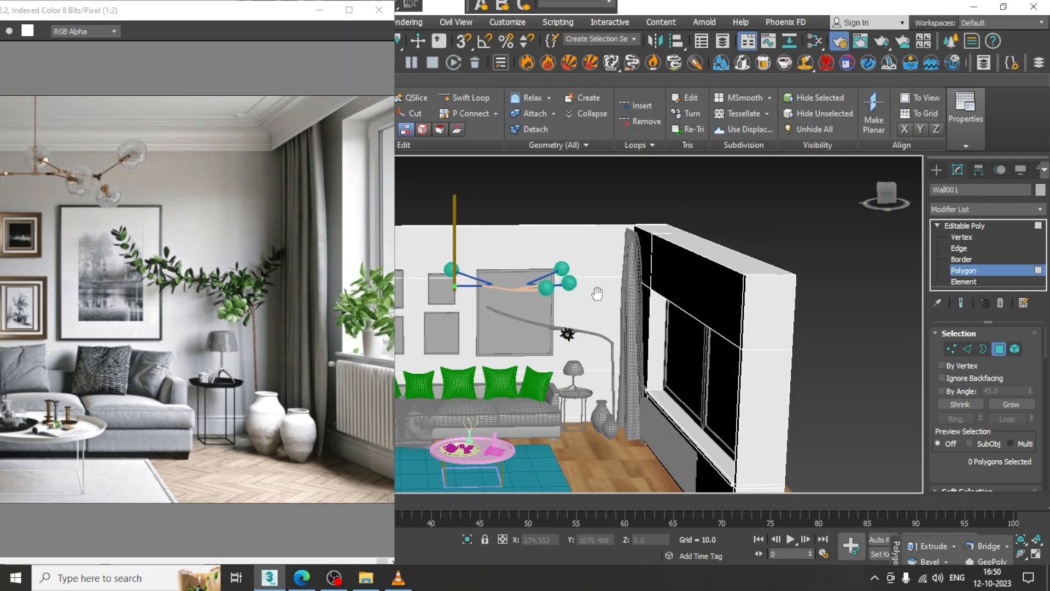
Try a blue diffuse colour on the wall material
key(m)
drag(555, 18, 884, 365)
double_click(887, 337)
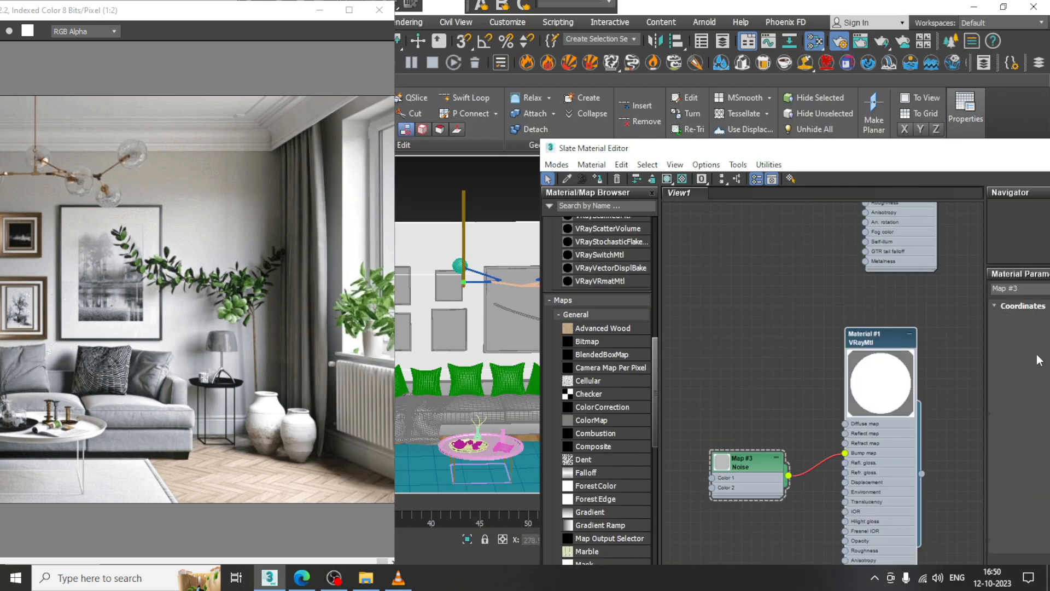
click(1049, 317)
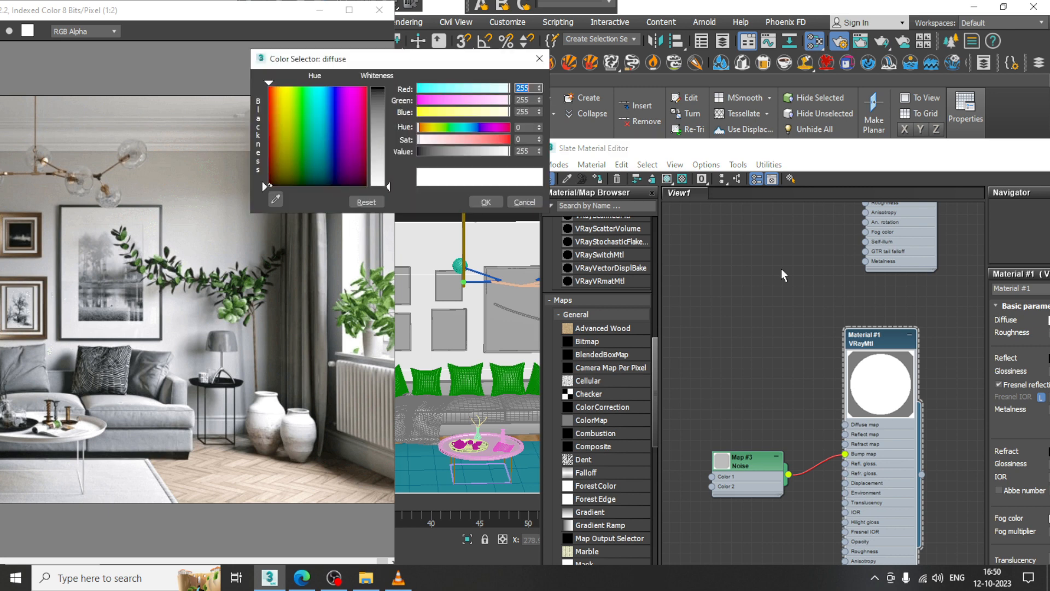
drag(345, 146, 327, 114)
drag(387, 183, 387, 89)
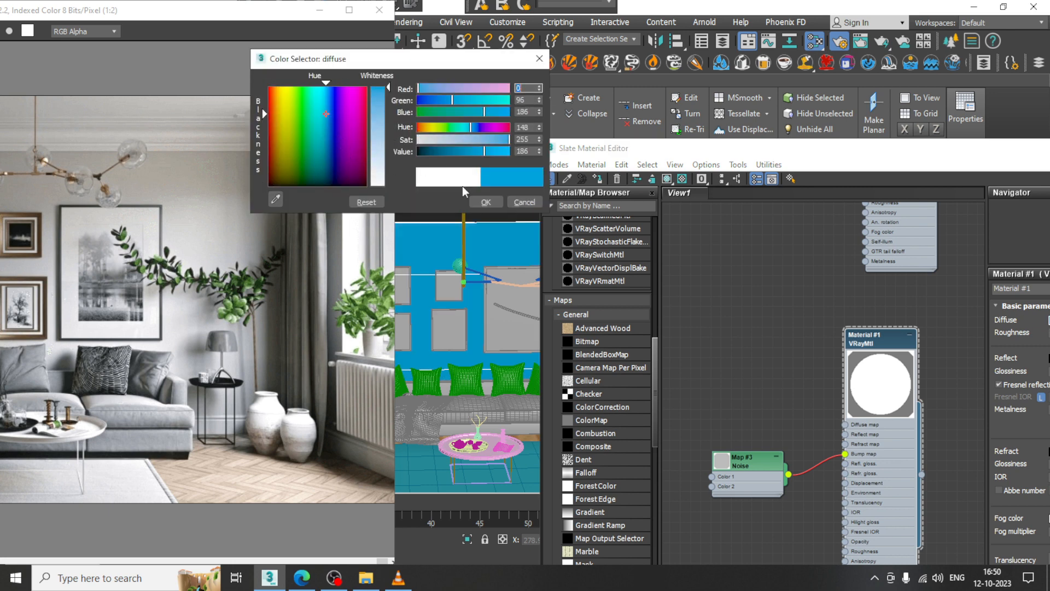
click(524, 202)
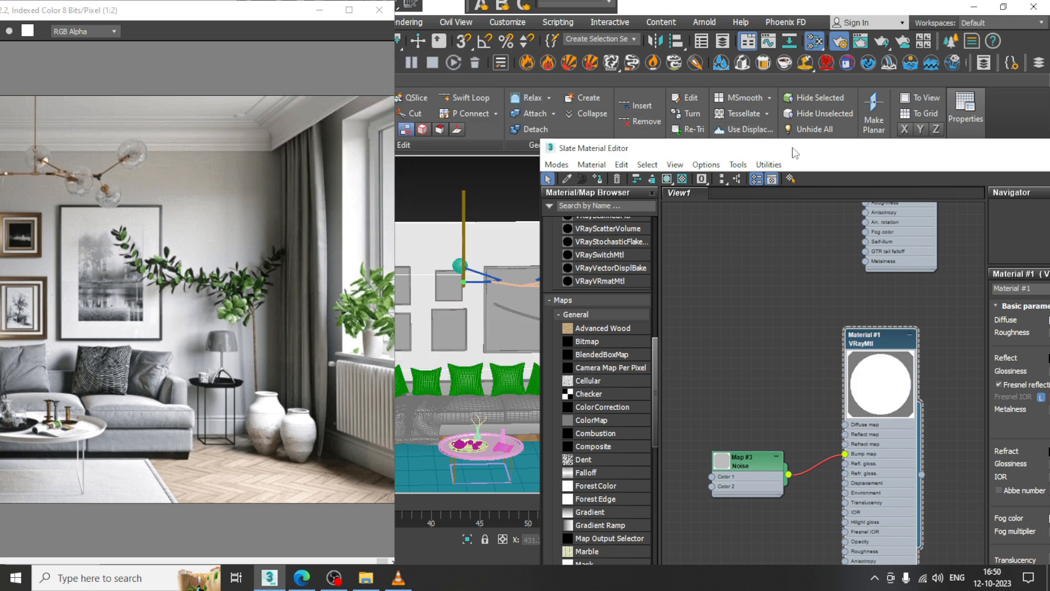
Minimise the material editor and select the three inner polygons of the side wall that has no window
drag(799, 153, 328, 119)
click(663, 117)
alt+middle_drag(618, 240, 530, 312)
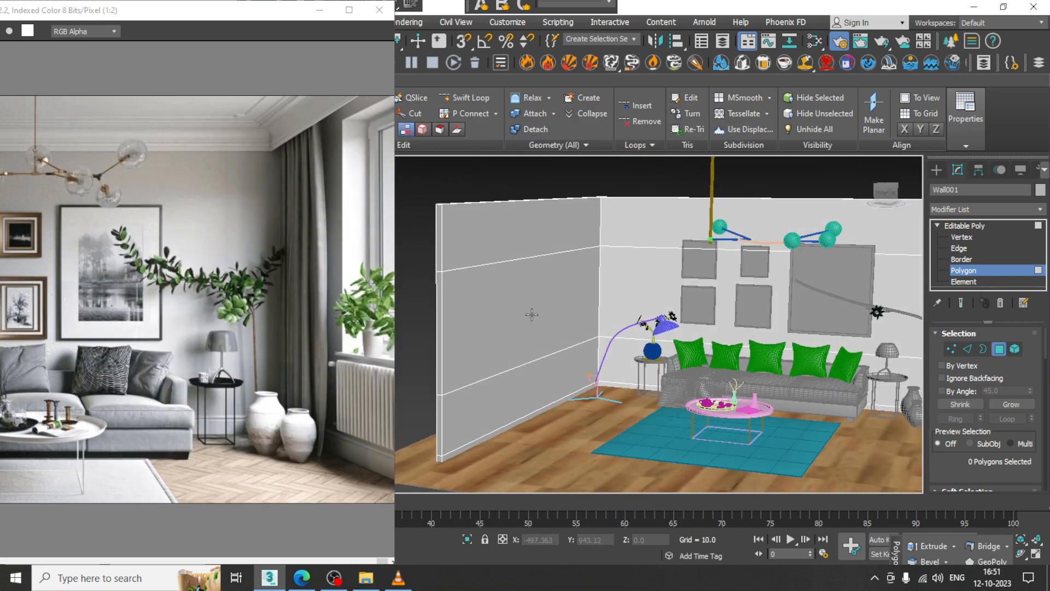
click(525, 216)
ctrl+click(521, 300)
ctrl+click(520, 376)
alt+middle_drag(520, 375, 657, 355)
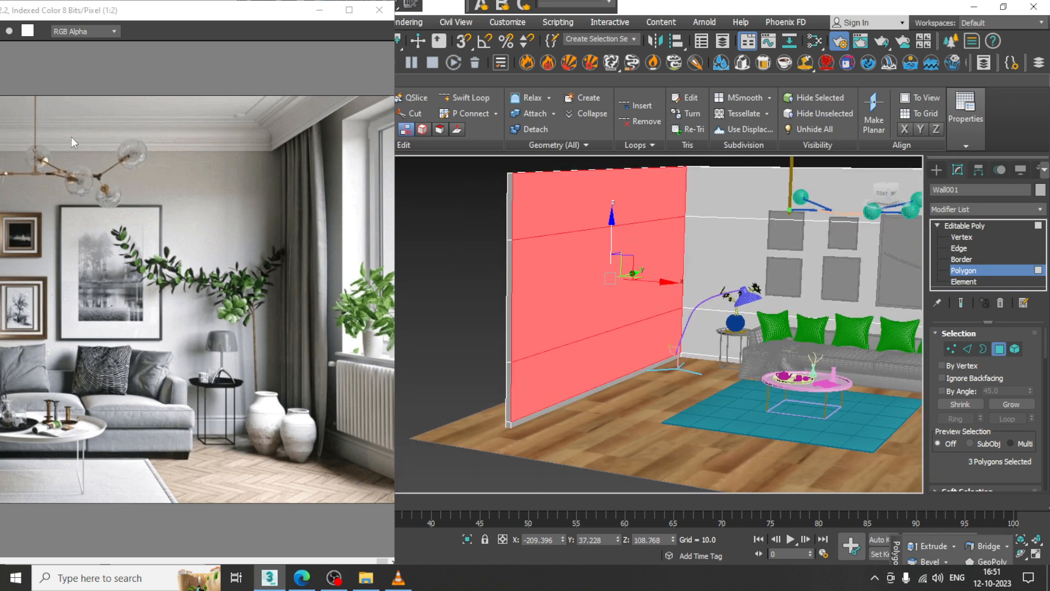
Check the brick side wall in the reference photo and rename the white wall's V-Ray material to wall
drag(104, 18, 431, 36)
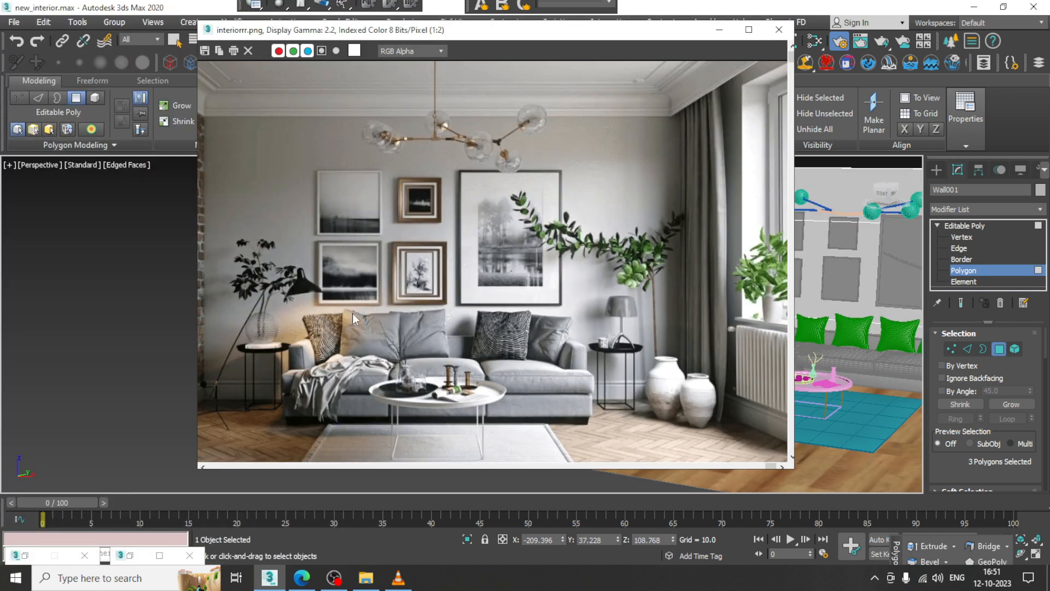
middle_drag(352, 319, 445, 323)
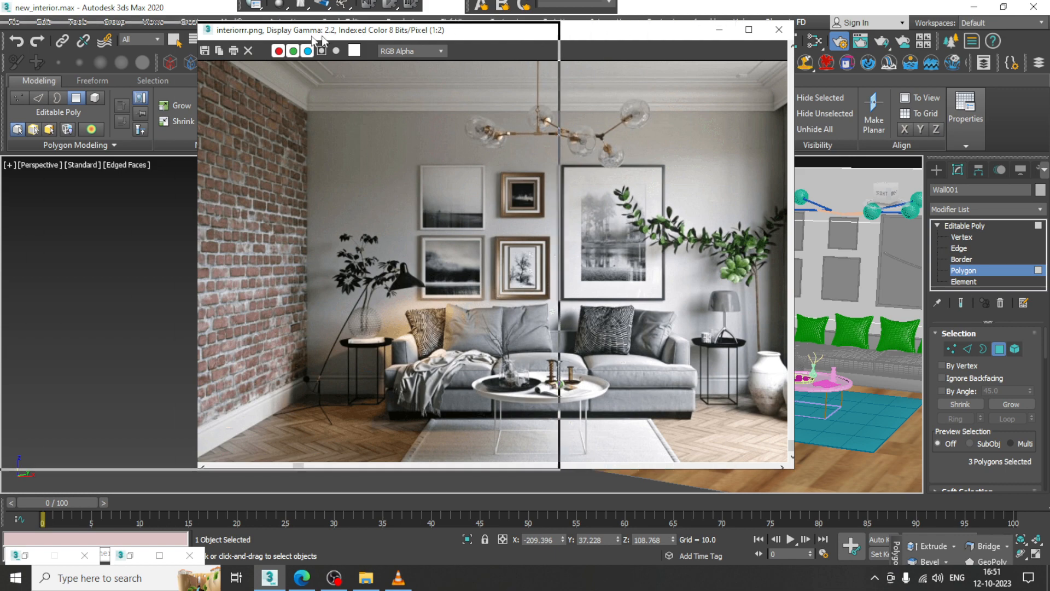
drag(556, 40, 191, 41)
scroll(773, 267, up, 5)
key(m)
key(End)
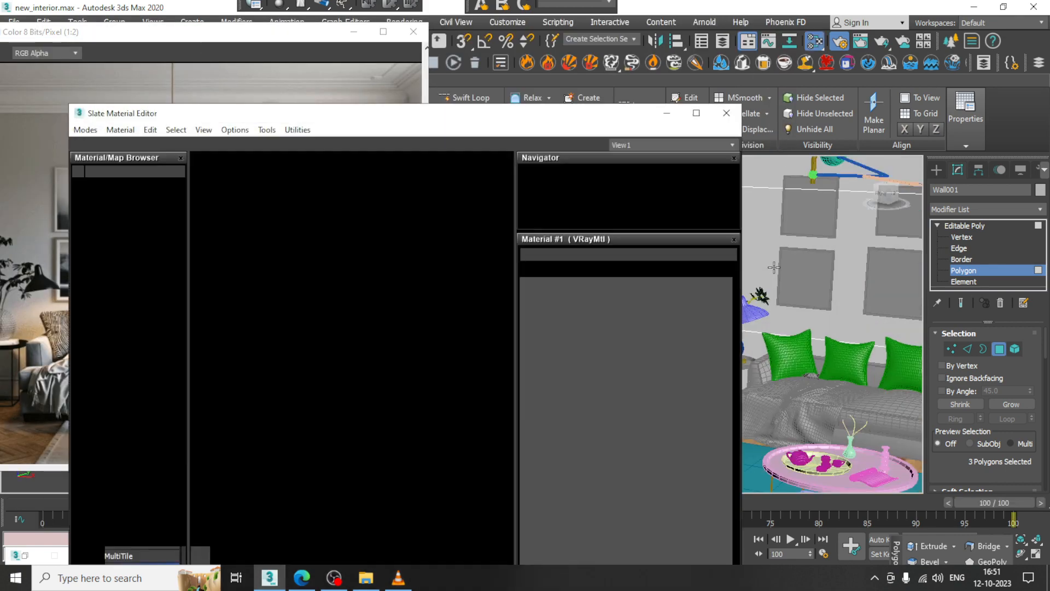
click(696, 114)
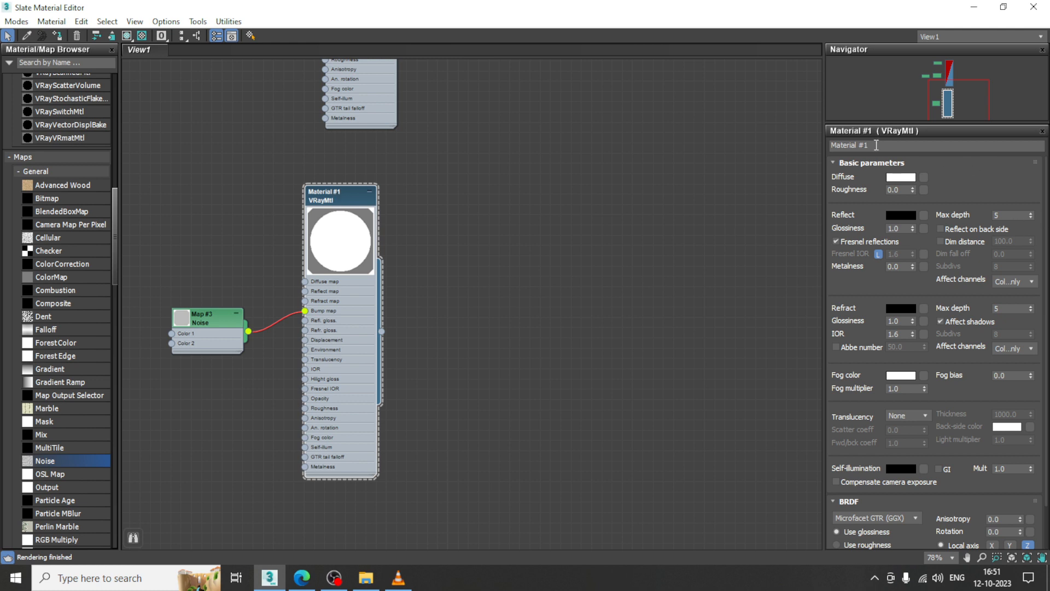
click(876, 145)
text(wall)
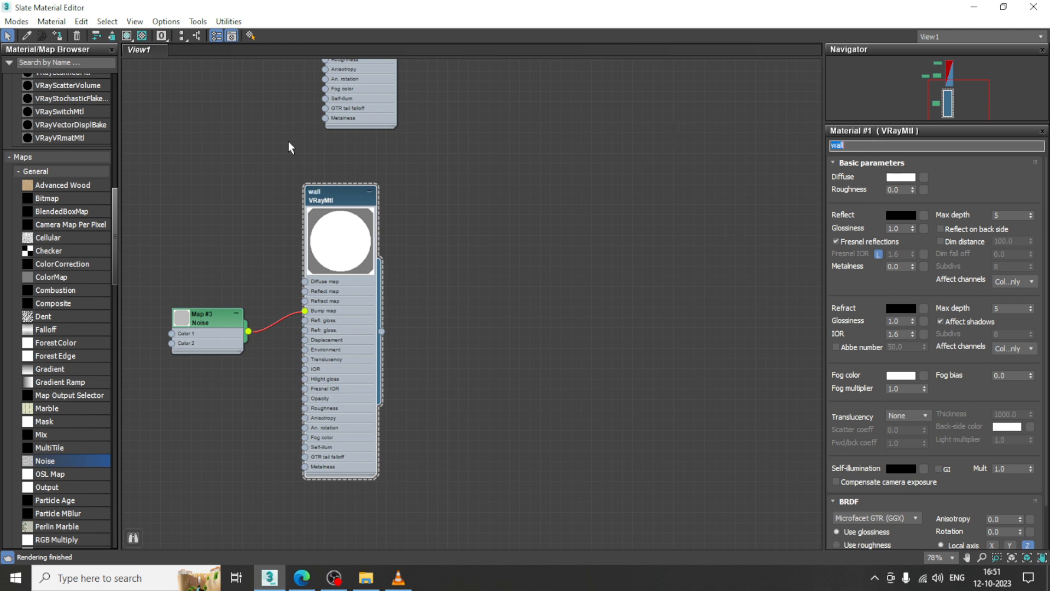
Add a new VRayMtl material beside the wall material and assign a Bitmap map to its diffuse colour
drag(115, 229, 101, 149)
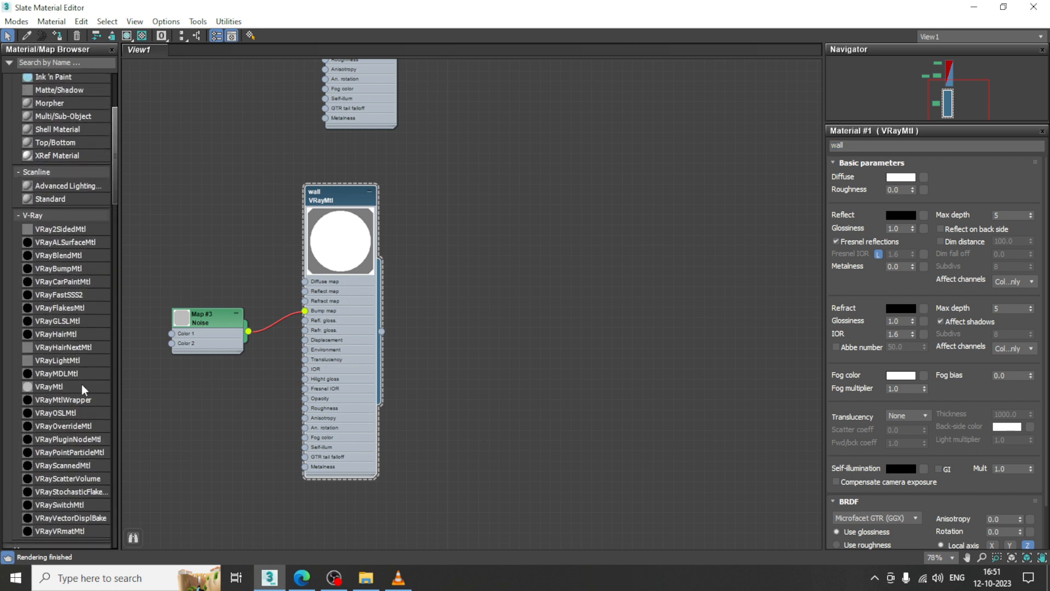
click(55, 387)
drag(568, 198, 569, 198)
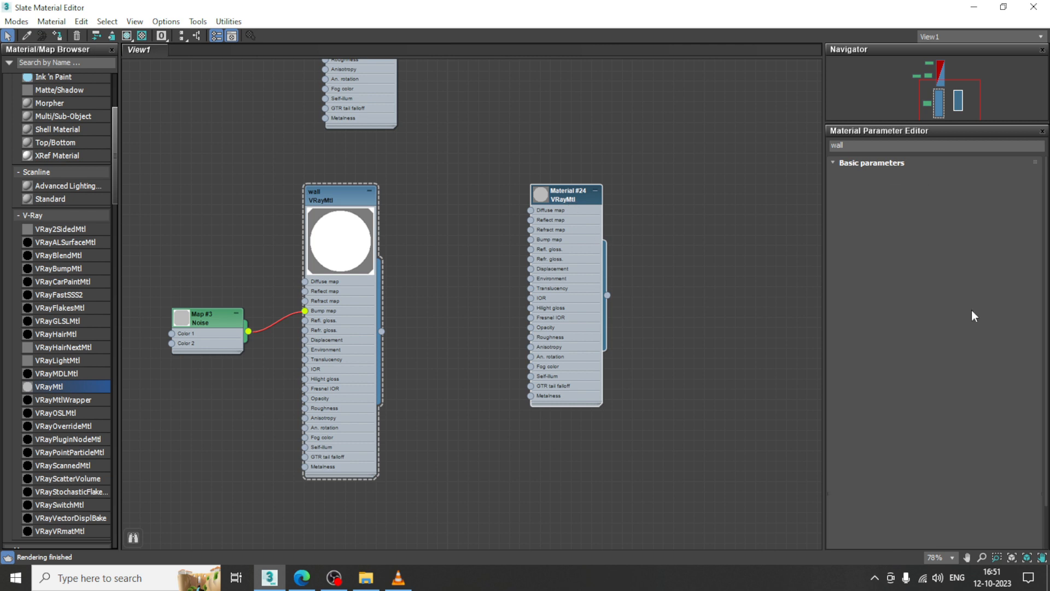
click(924, 178)
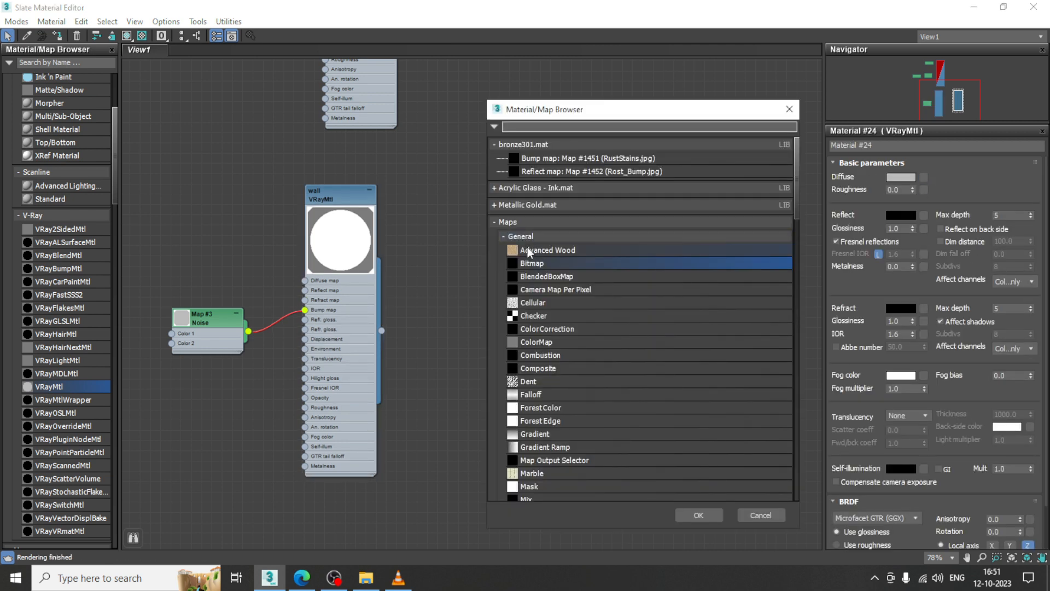
double_click(554, 265)
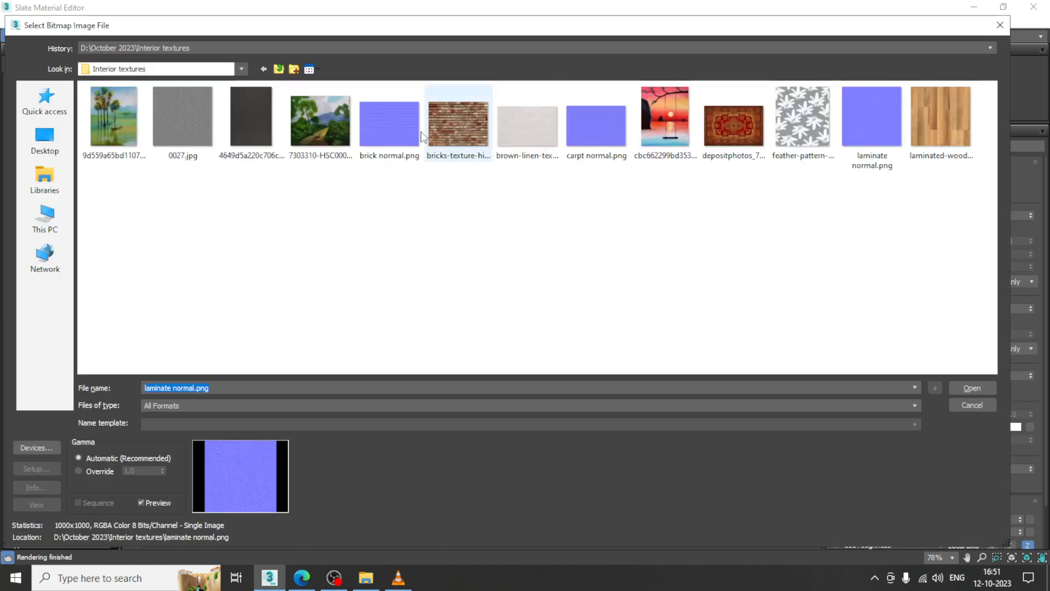
Try to load bricks-texture-high-resolution-thumb30.jpg as the new material's diffuse bitmap
click(446, 111)
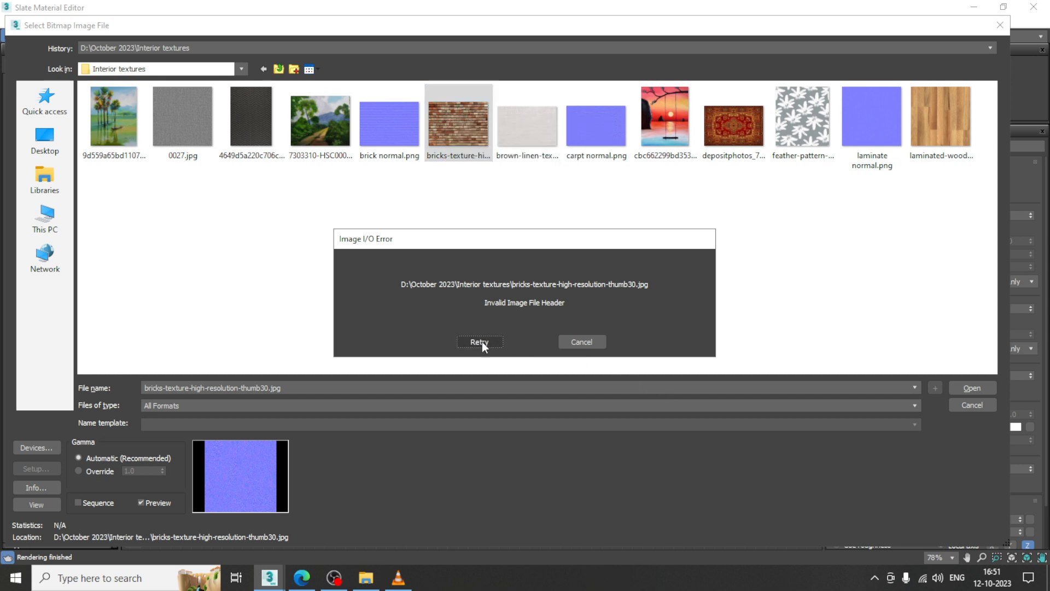
click(480, 342)
click(443, 117)
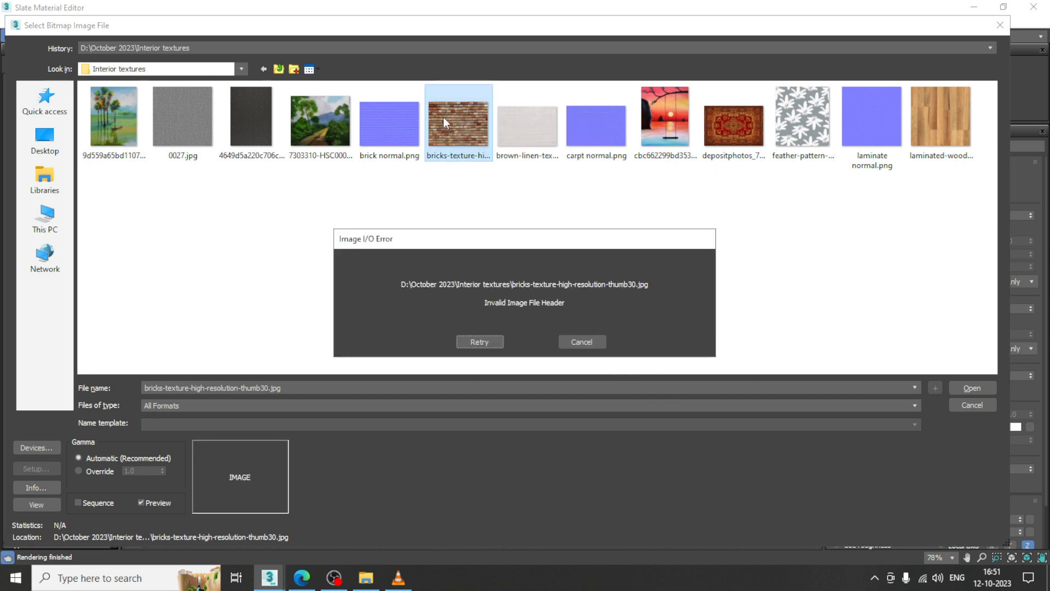
click(582, 342)
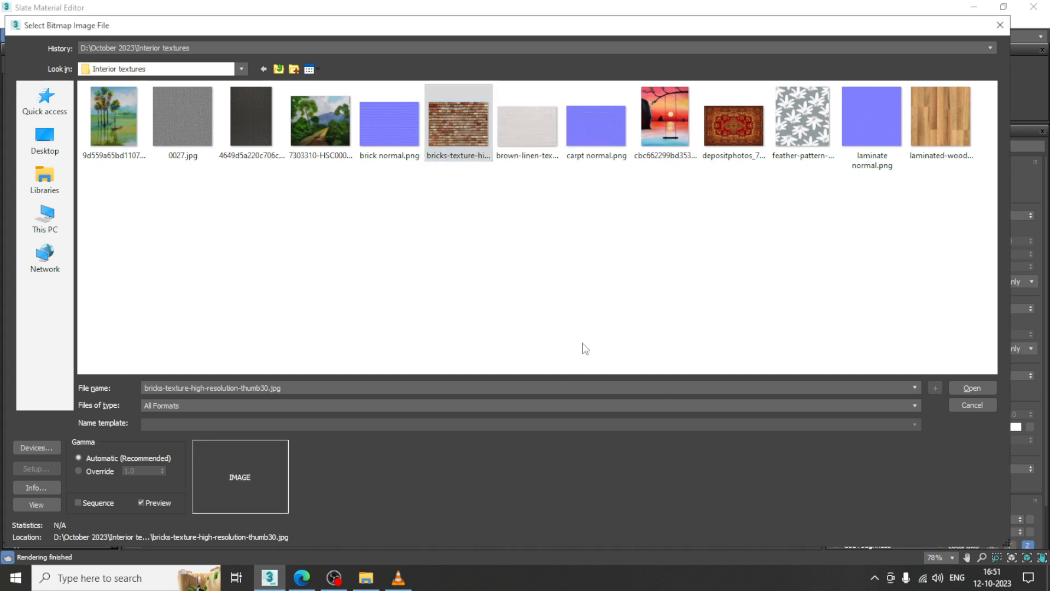
right_click(449, 112)
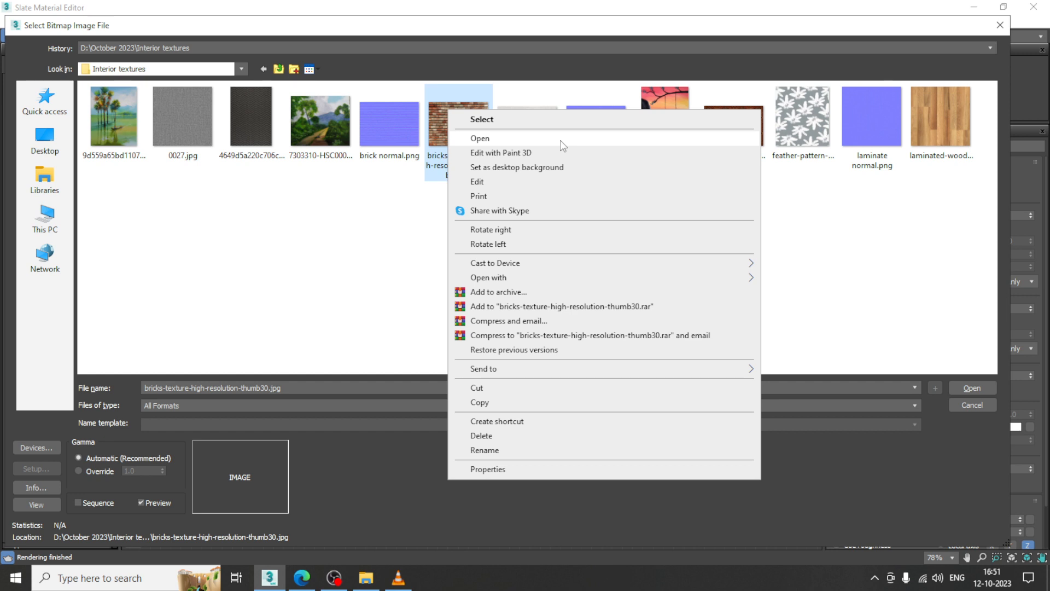
click(807, 239)
click(476, 132)
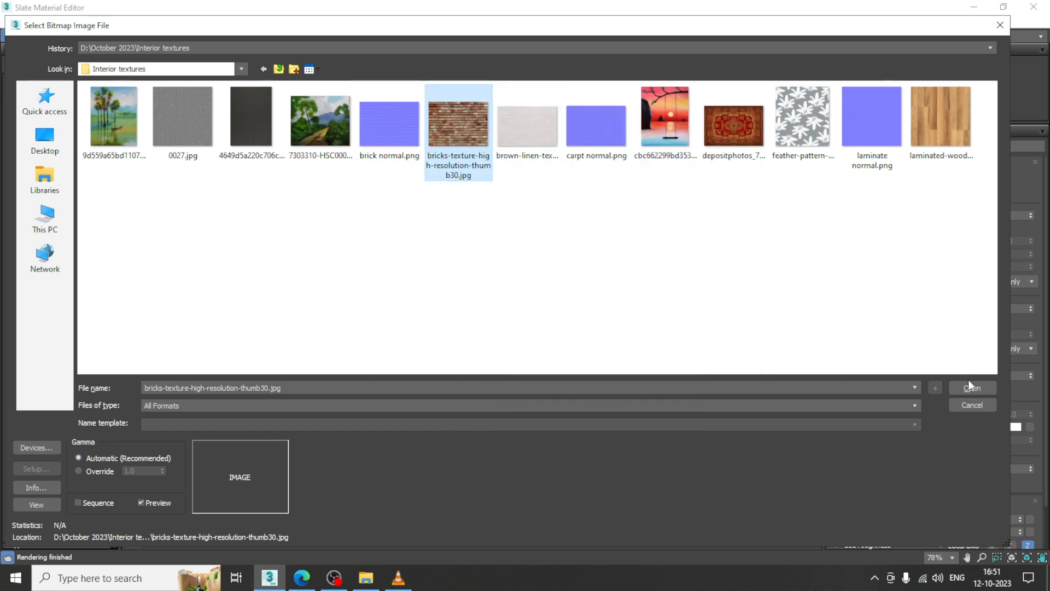
click(972, 405)
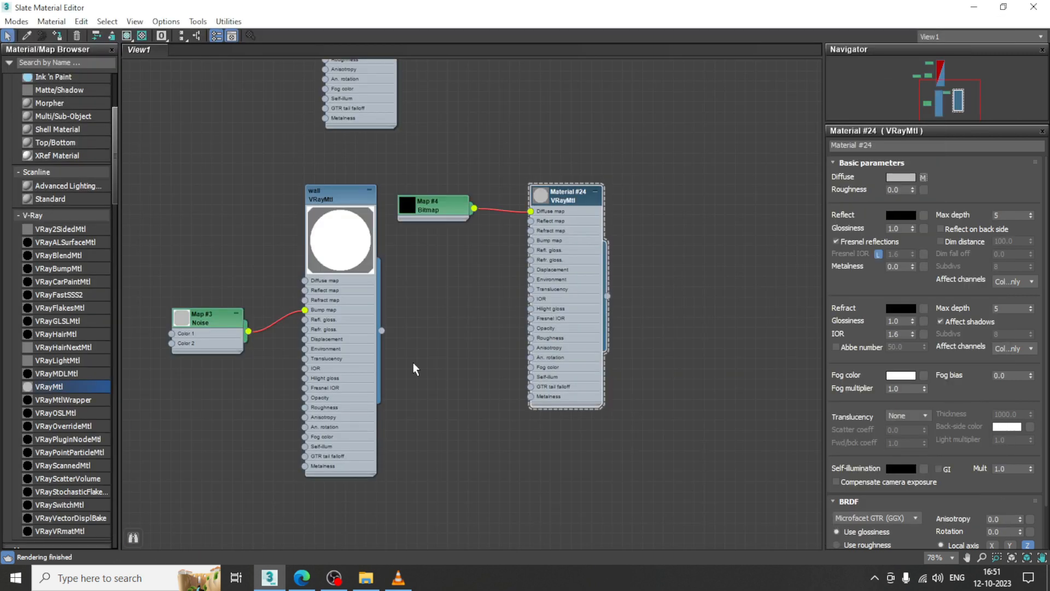
Switch to Paint and open bricks-texture-high-resolution-thumb30.jpg from the Interior textures folder
key(super+r)
key(Return)
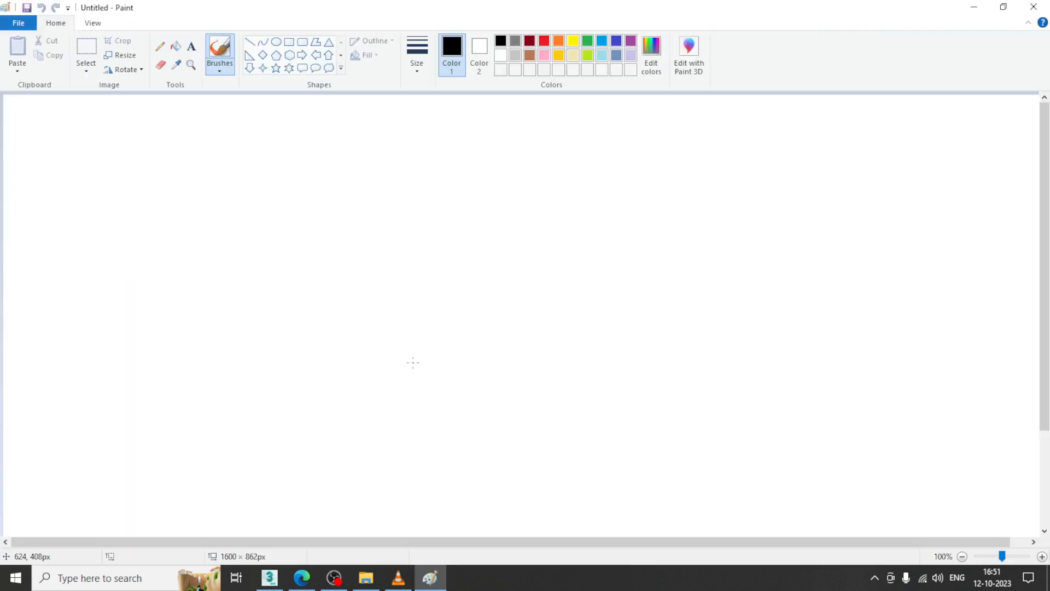
click(18, 23)
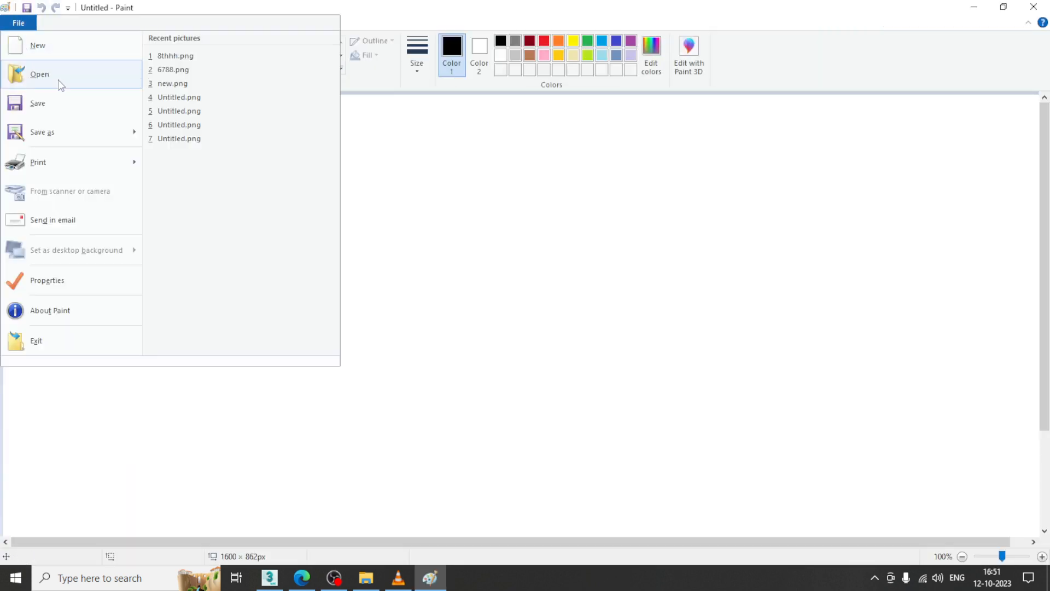
click(999, 557)
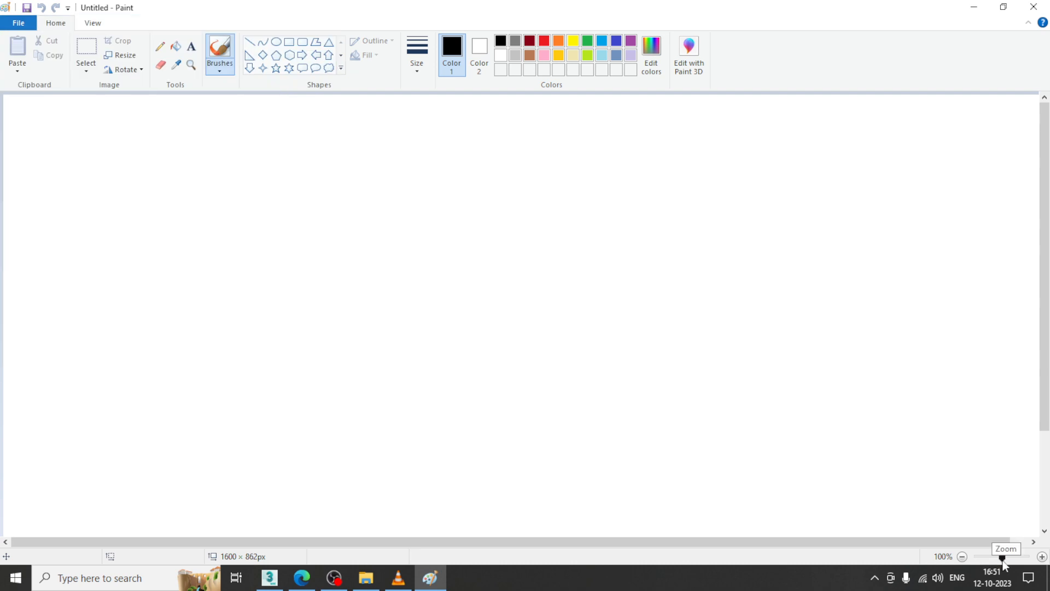
drag(1002, 557, 987, 558)
click(18, 23)
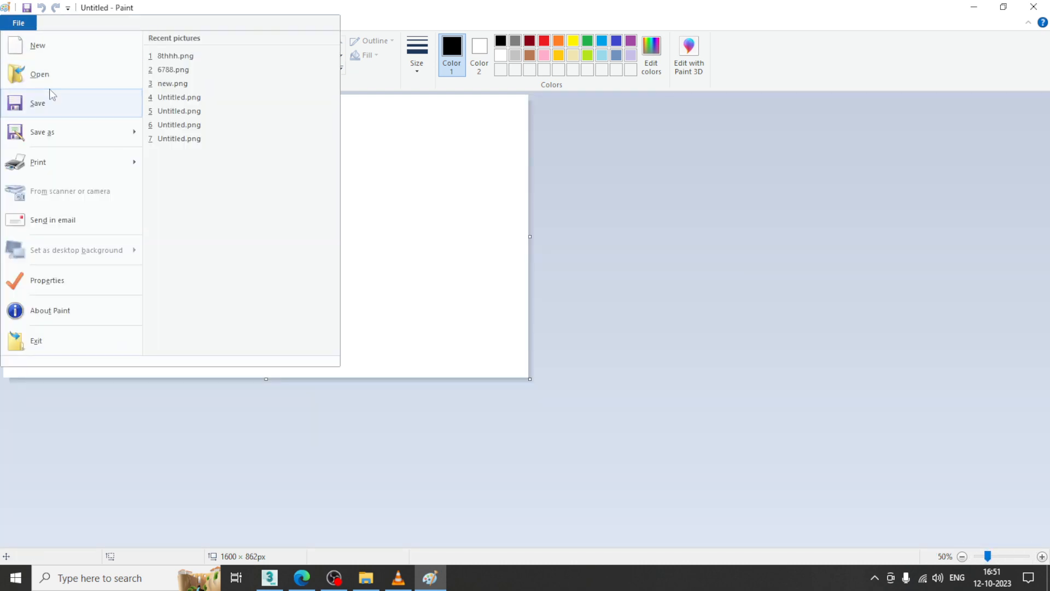
click(52, 94)
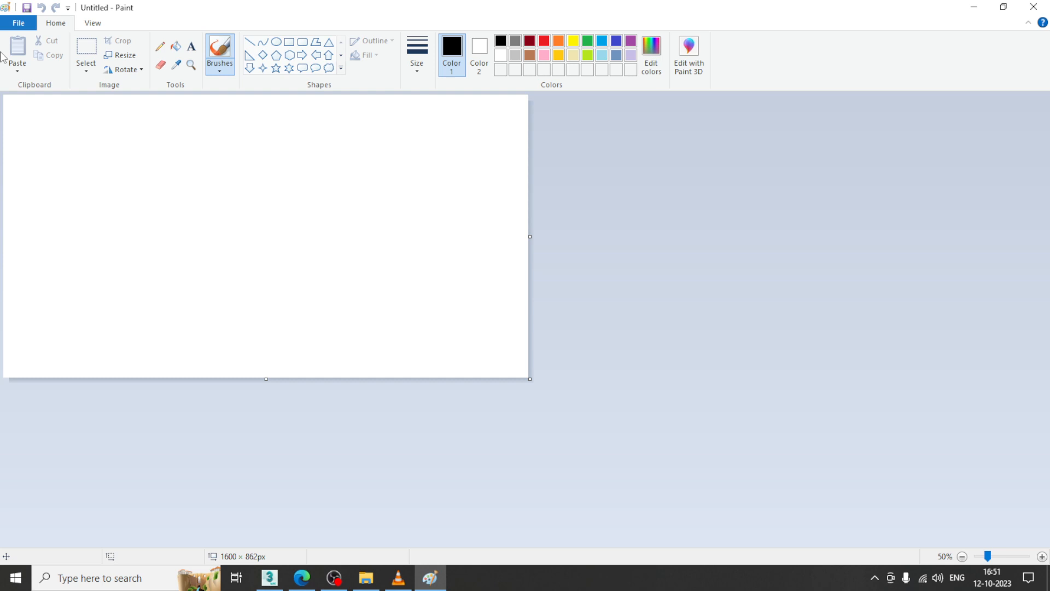
click(18, 22)
click(64, 77)
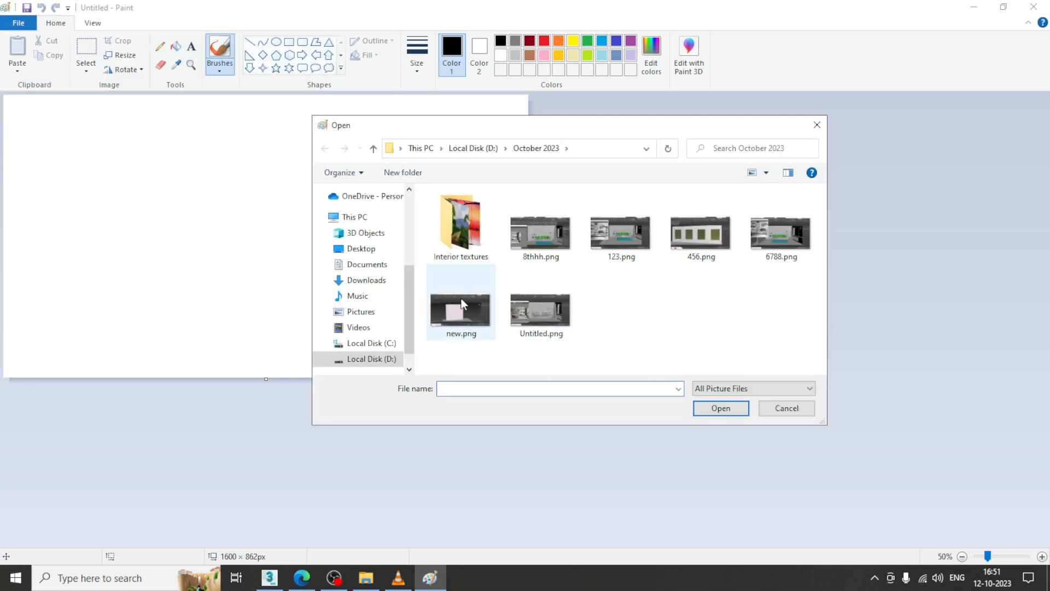
double_click(461, 224)
double_click(438, 329)
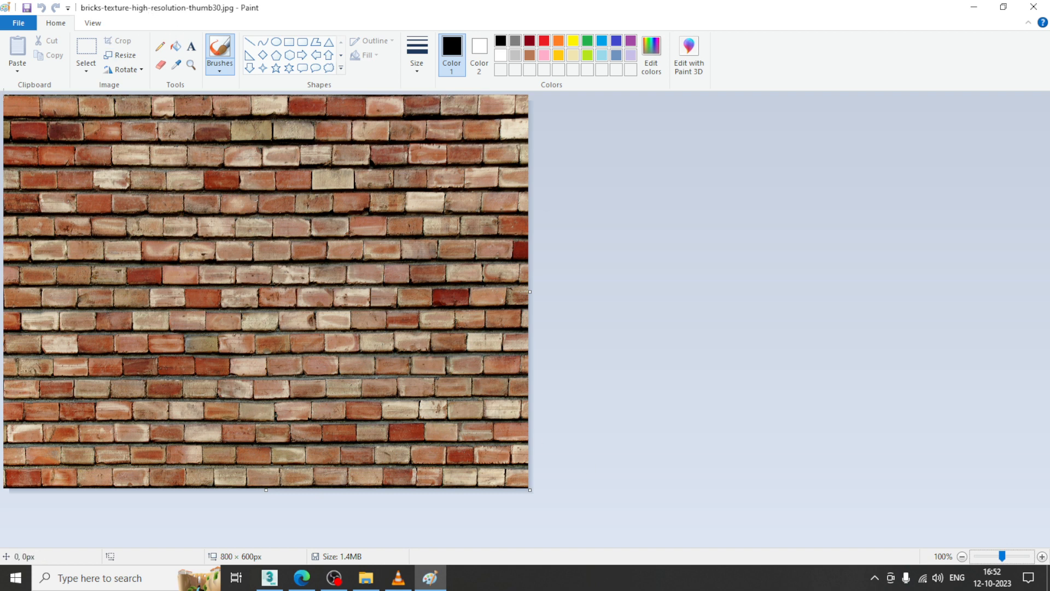
Crop the brick image slightly inside its edges to about 793 × 592 px
click(84, 48)
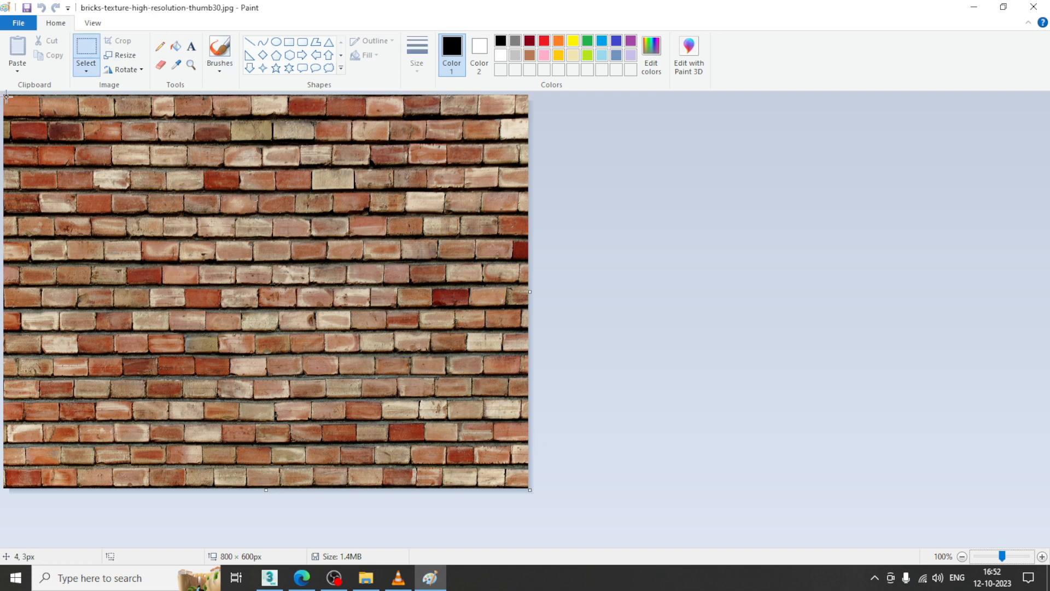
drag(6, 96, 410, 388)
drag(526, 485, 526, 485)
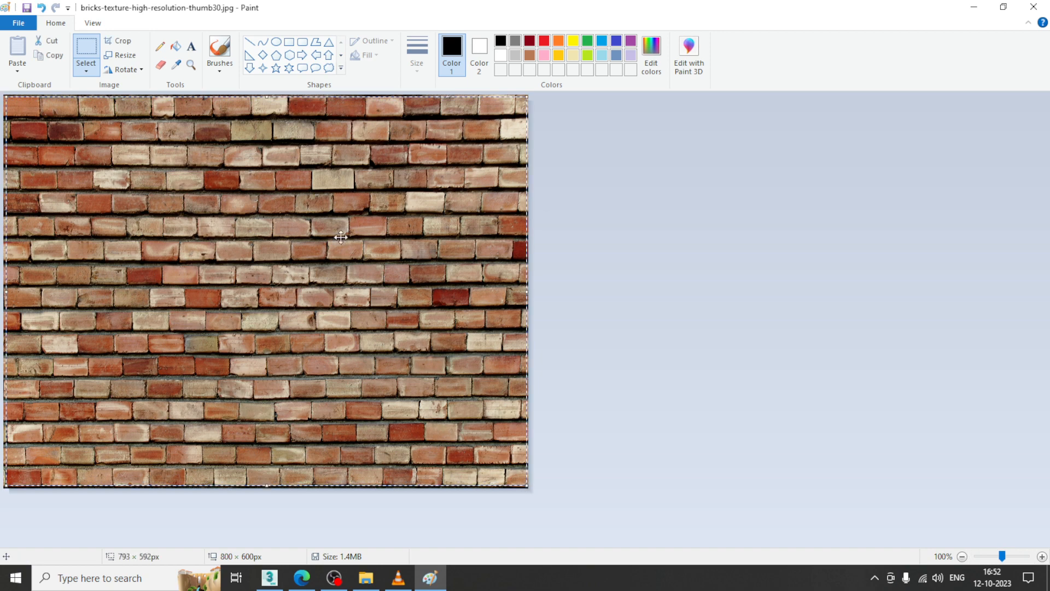
click(122, 41)
click(18, 23)
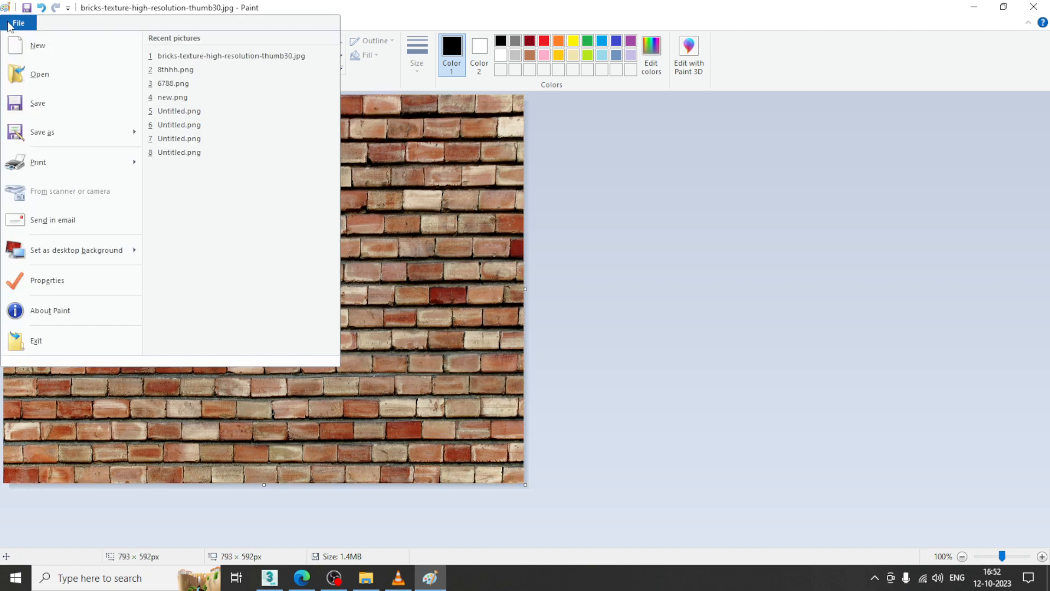
click(57, 129)
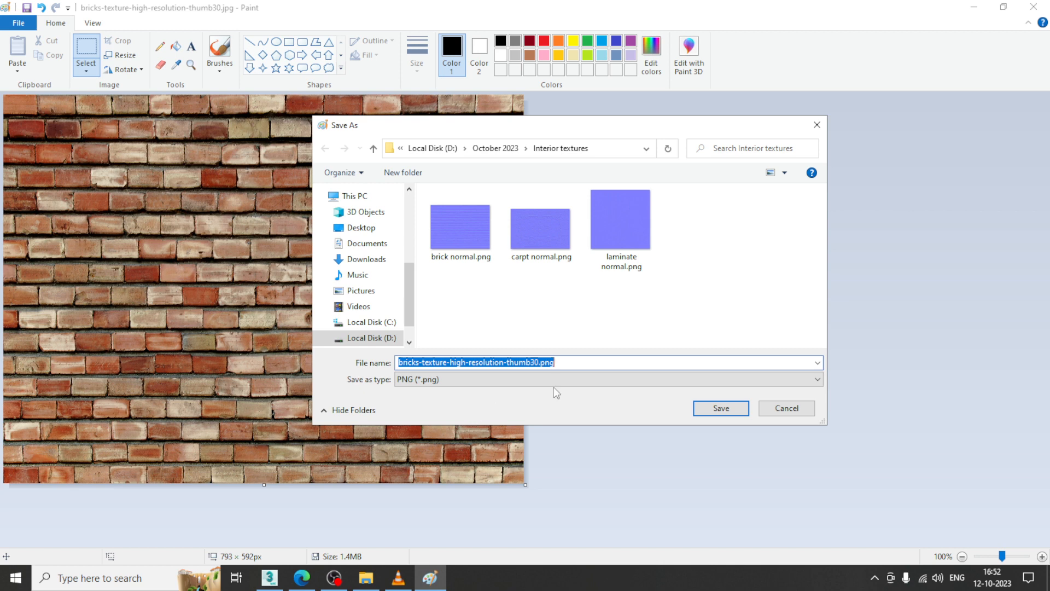
click(721, 409)
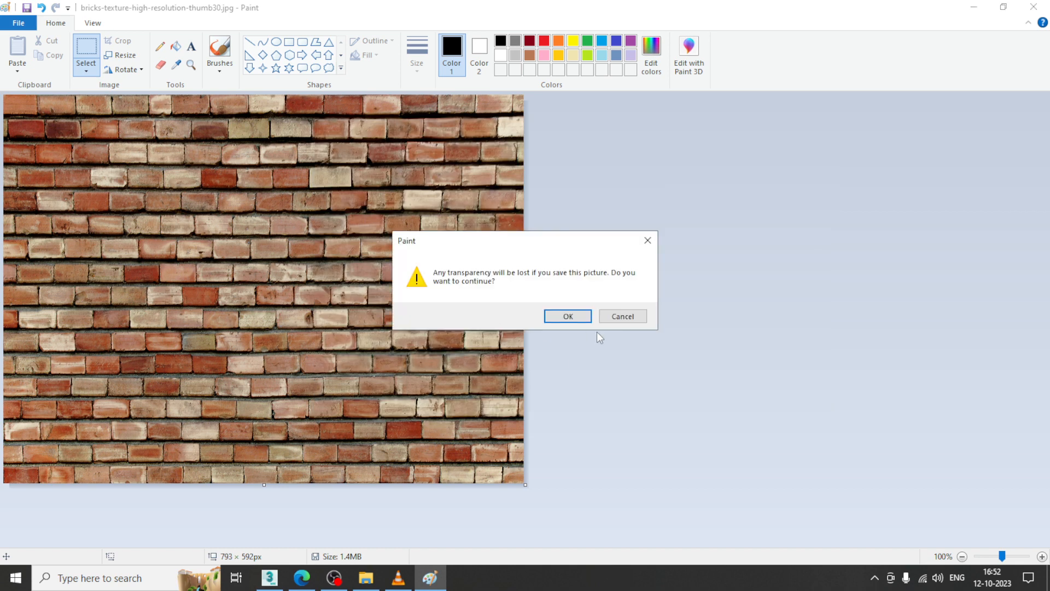
click(622, 315)
Save the cropped brick image as a JPEG named brickk.jpg in the Interior textures folder, accepting the loss of transparency
click(19, 25)
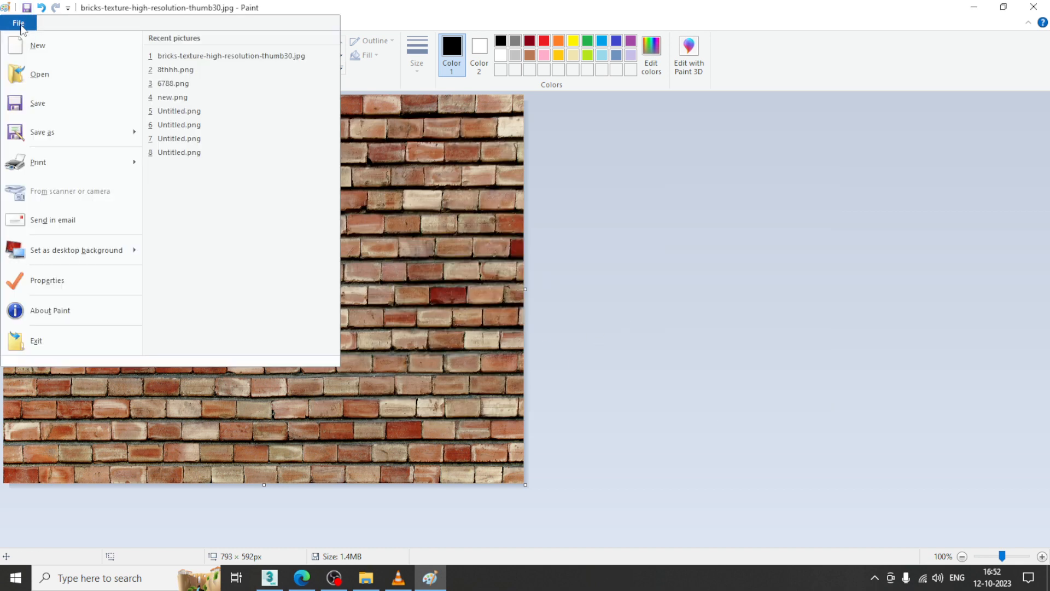
click(75, 143)
drag(601, 363, 127, 324)
text(bric)
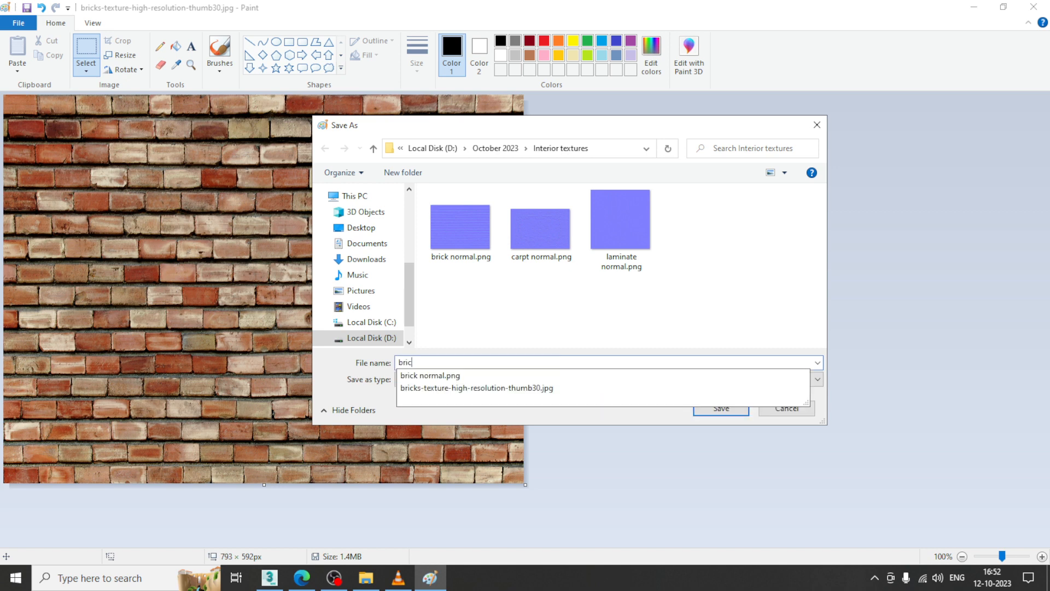
text(kkjpg)
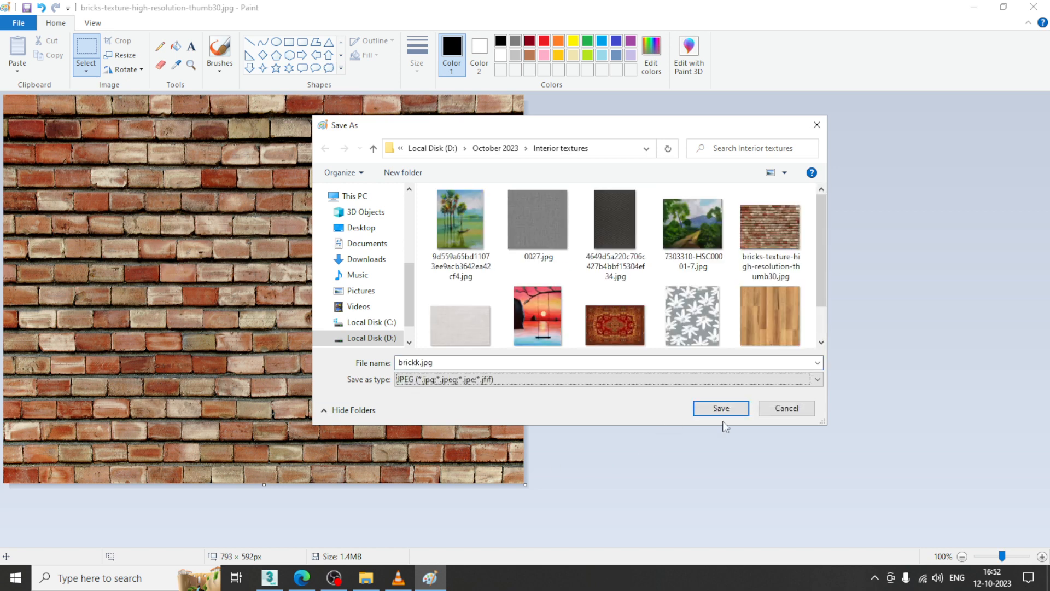
click(738, 408)
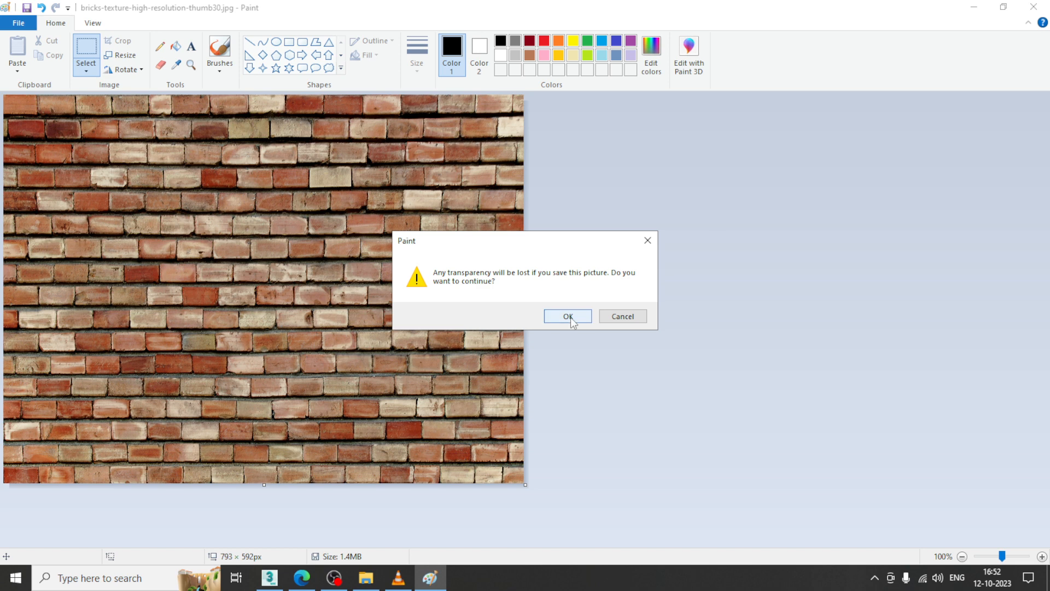
click(569, 318)
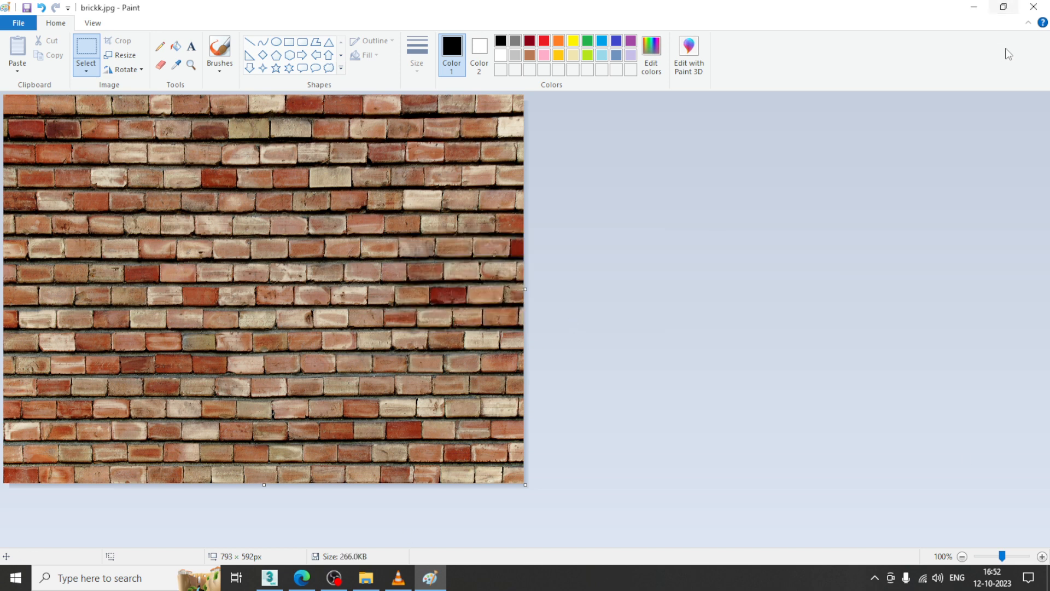
Switch to 3ds Max, load brickk.jpg as the new material's diffuse bitmap and show it shaded in the viewport
click(270, 578)
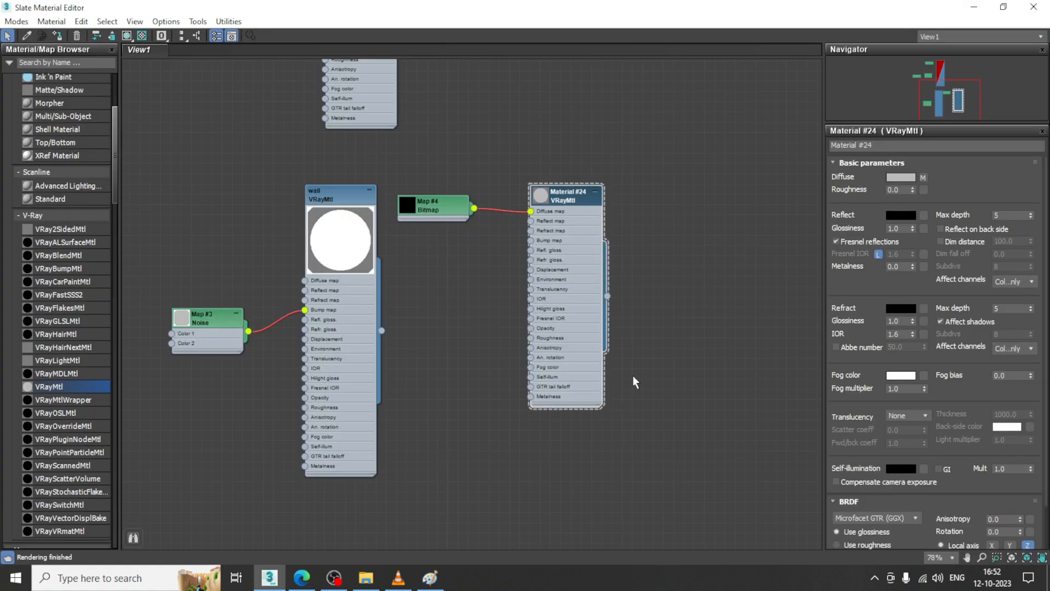
click(923, 180)
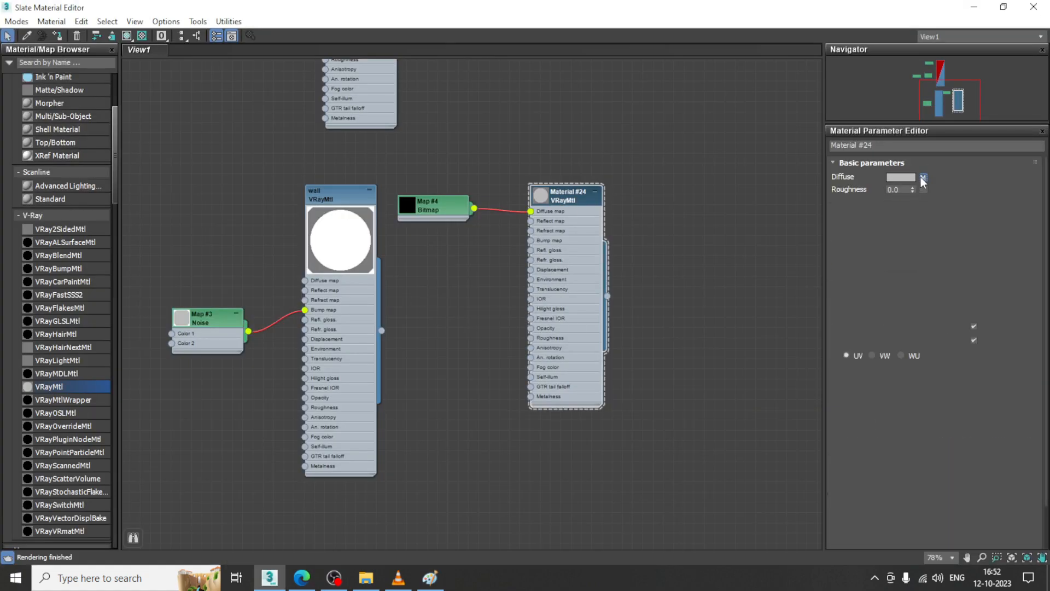
click(950, 328)
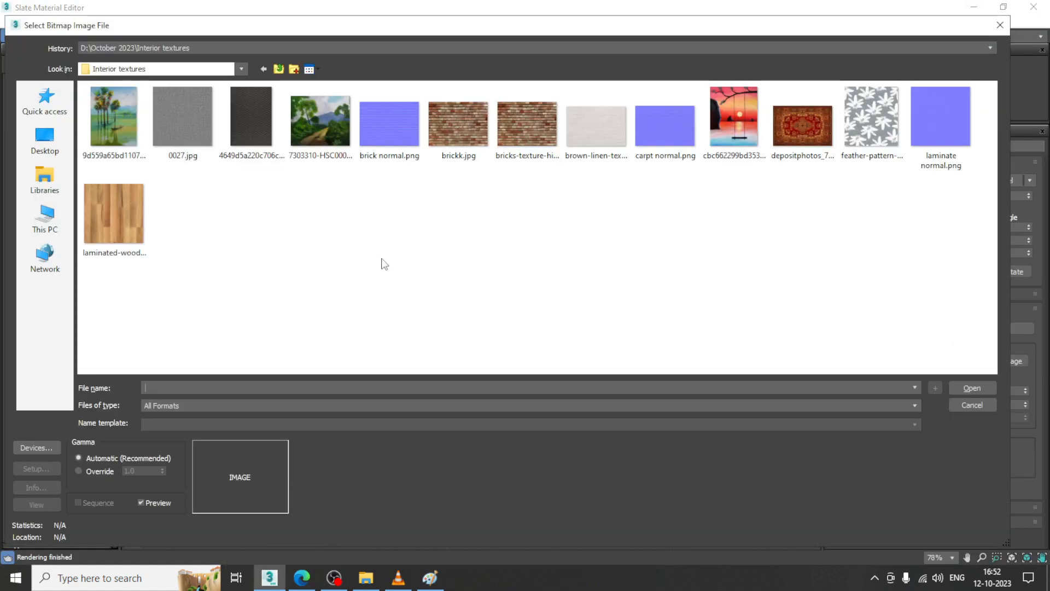
double_click(461, 129)
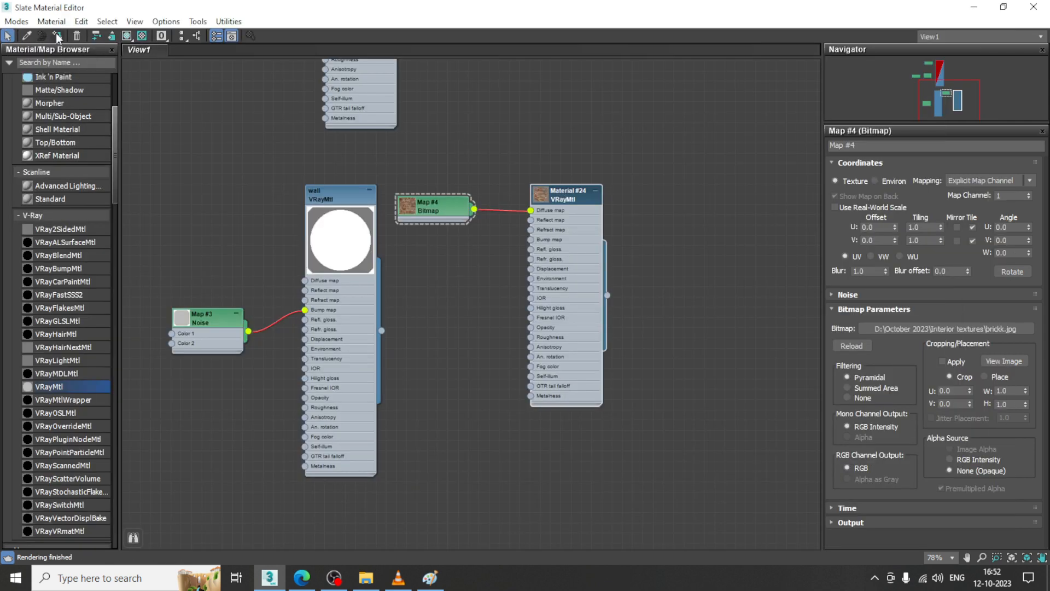
click(127, 36)
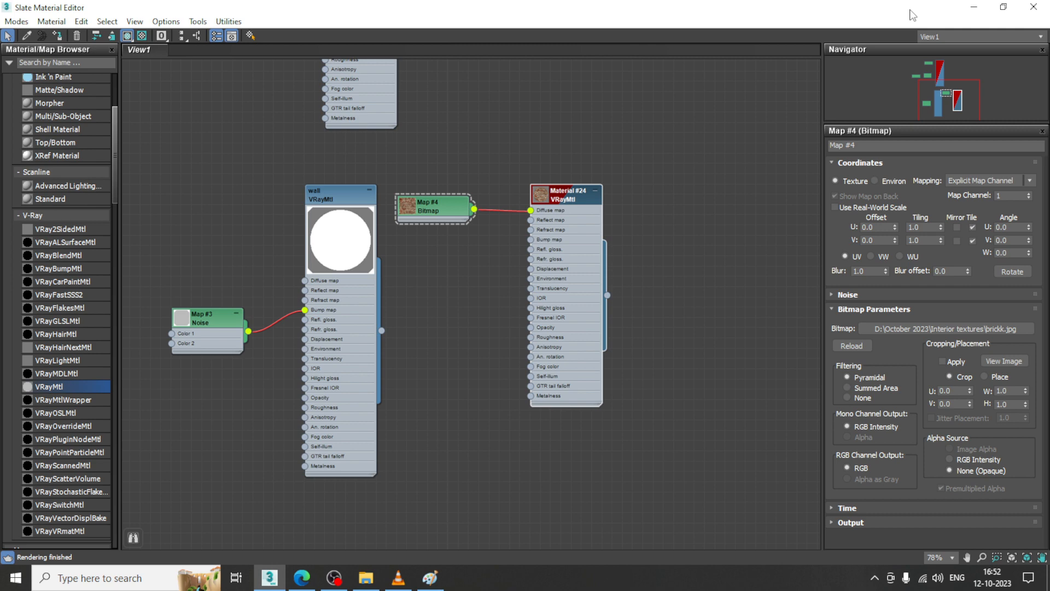
click(985, 9)
Arrange the material editor and the reference image window so the brick wall can be seen in the viewport
scroll(638, 314, down, 5)
alt+middle_drag(698, 323, 642, 312)
scroll(629, 307, up, 3)
key(m)
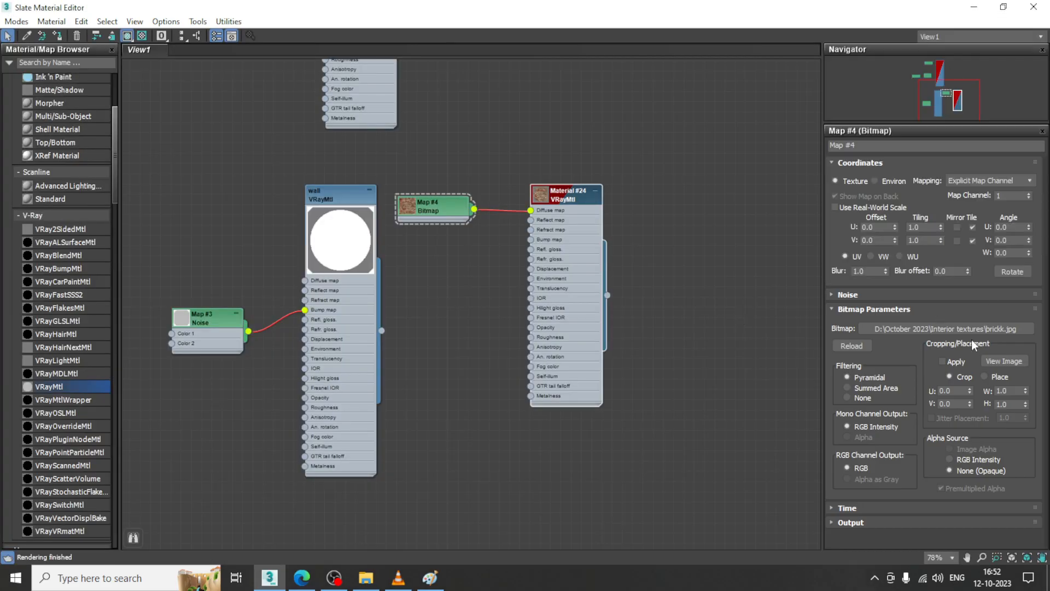
drag(341, 7, 745, 196)
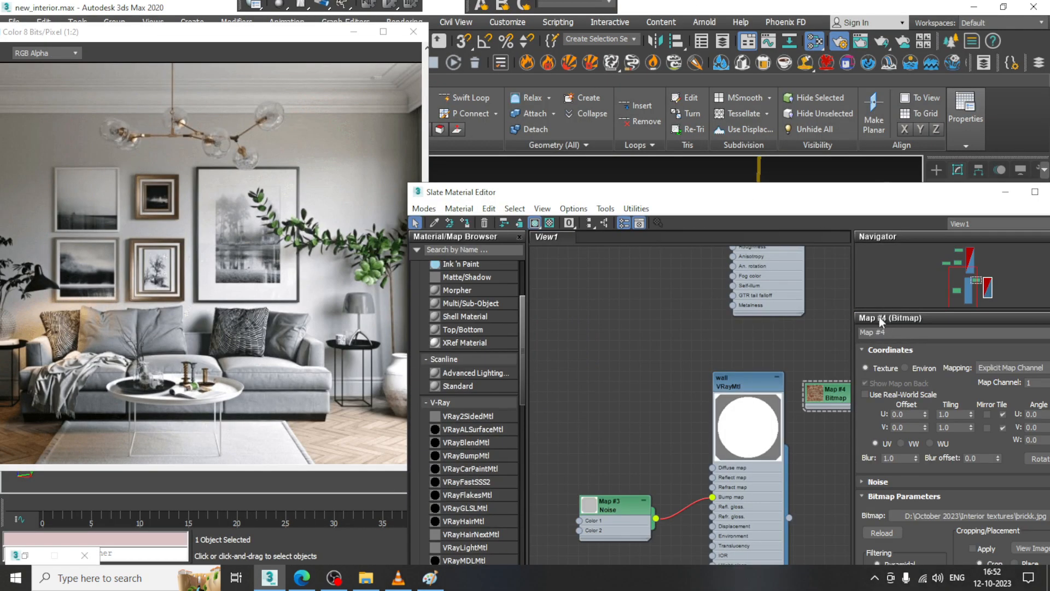
drag(616, 192, 676, 142)
drag(309, 31, 214, 28)
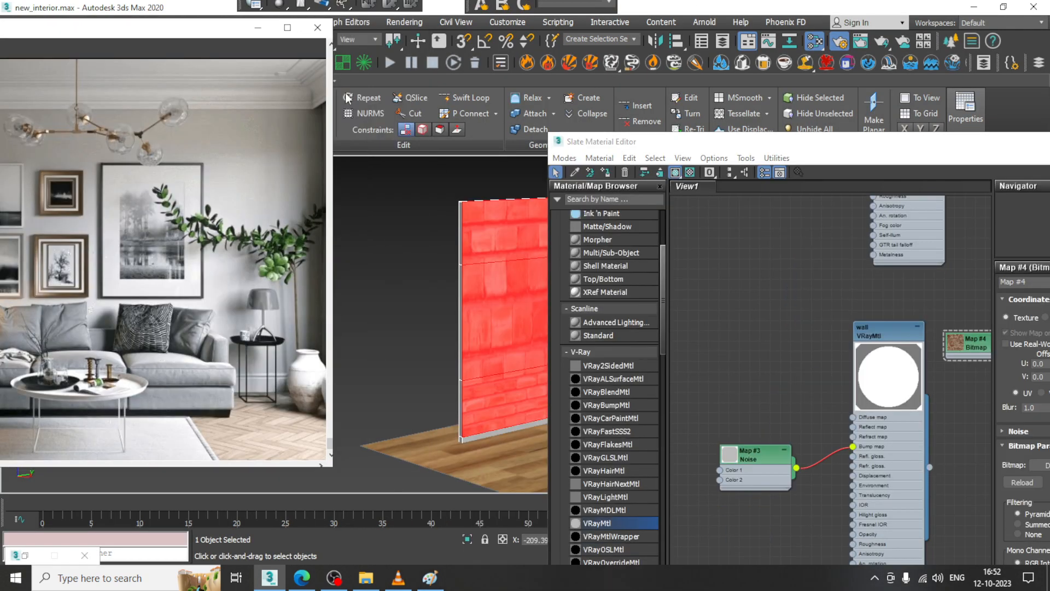
drag(707, 149, 686, 121)
middle_drag(478, 332, 340, 302)
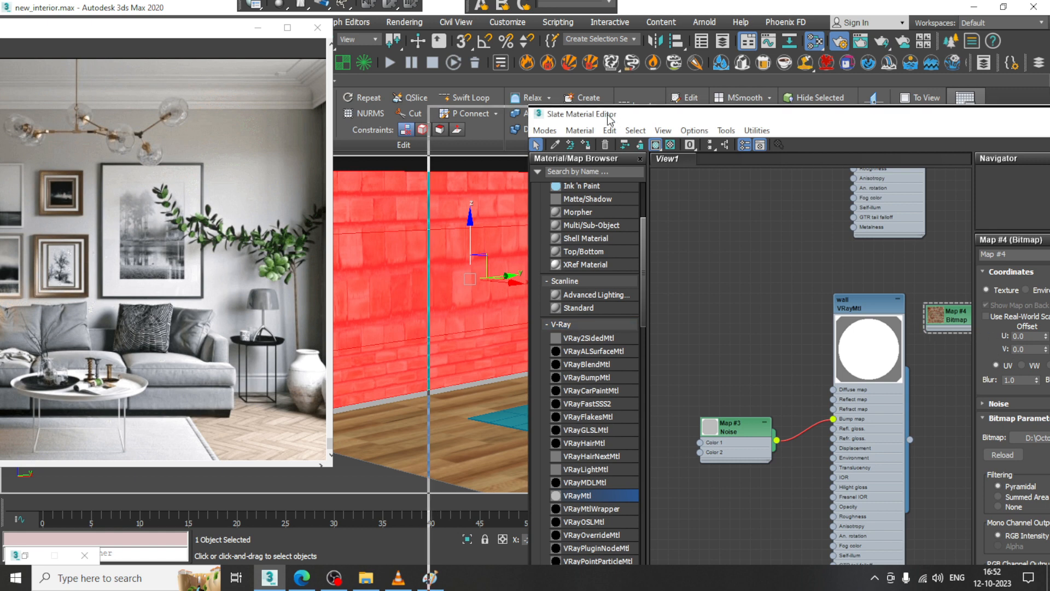
Set the brick bitmap's U and V tiling to 3.0
drag(701, 115, 600, 117)
text(3)
key(Tab)
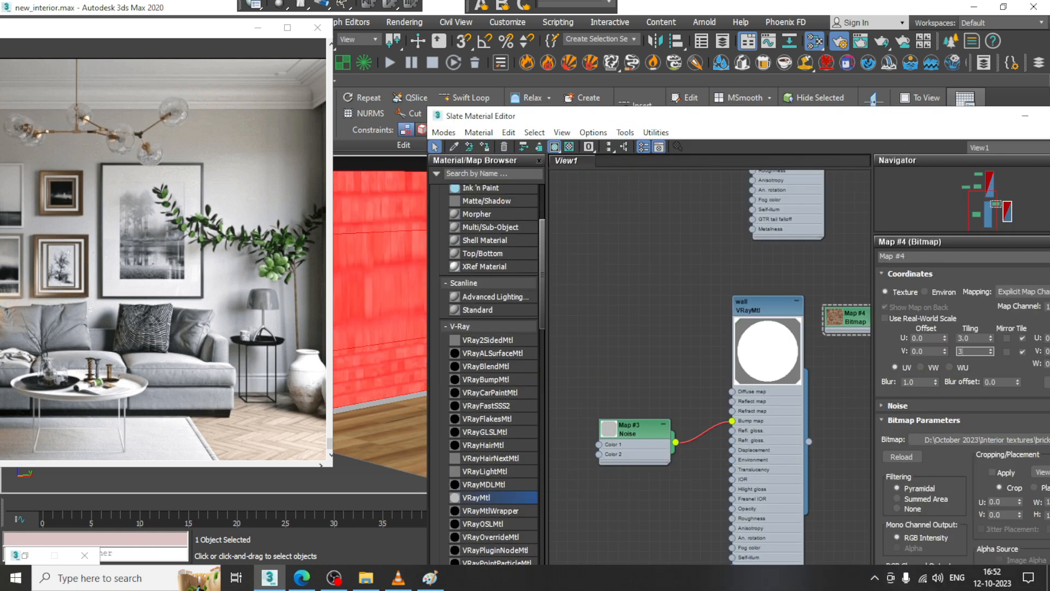
text(3)
key(Return)
Set the brick bitmap's U tiling to 1.0 and minimise the material editor
drag(518, 122, 723, 118)
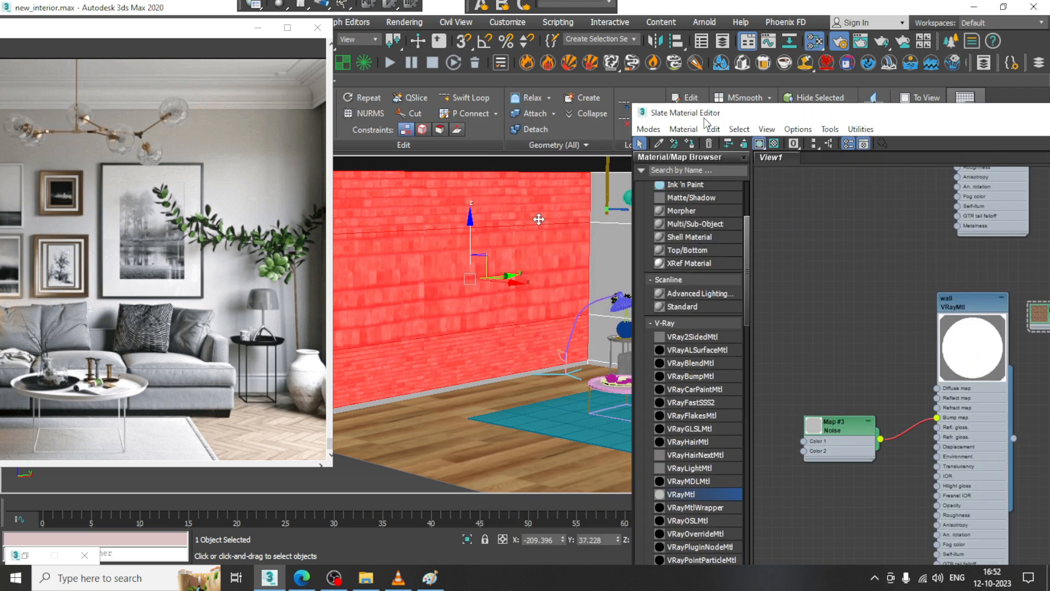
alt+middle_drag(469, 273, 477, 281)
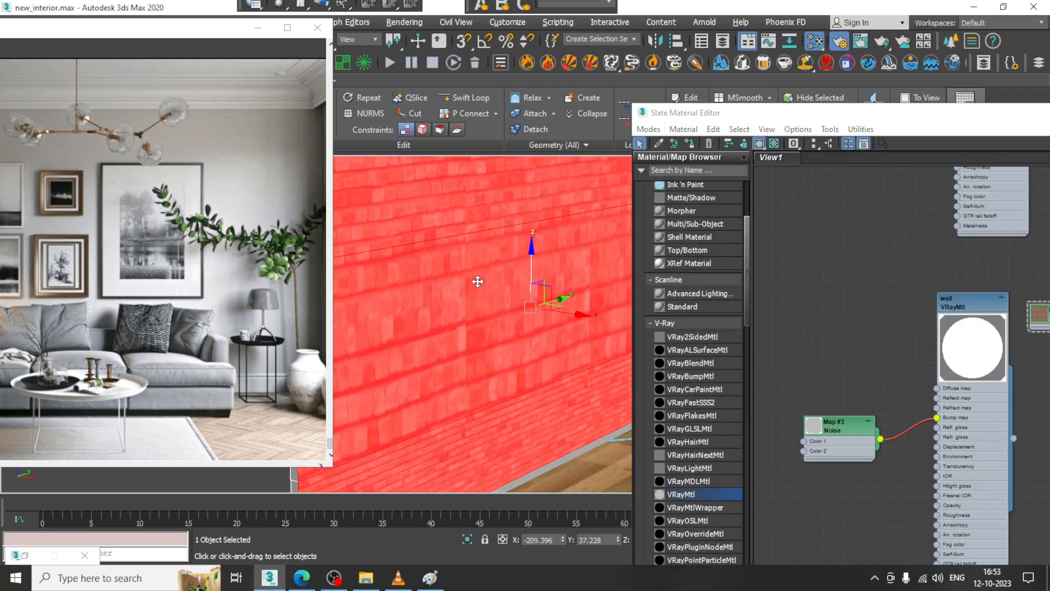
middle_drag(599, 365, 565, 359)
scroll(564, 358, down, 3)
middle_drag(511, 336, 491, 322)
drag(830, 117, 730, 49)
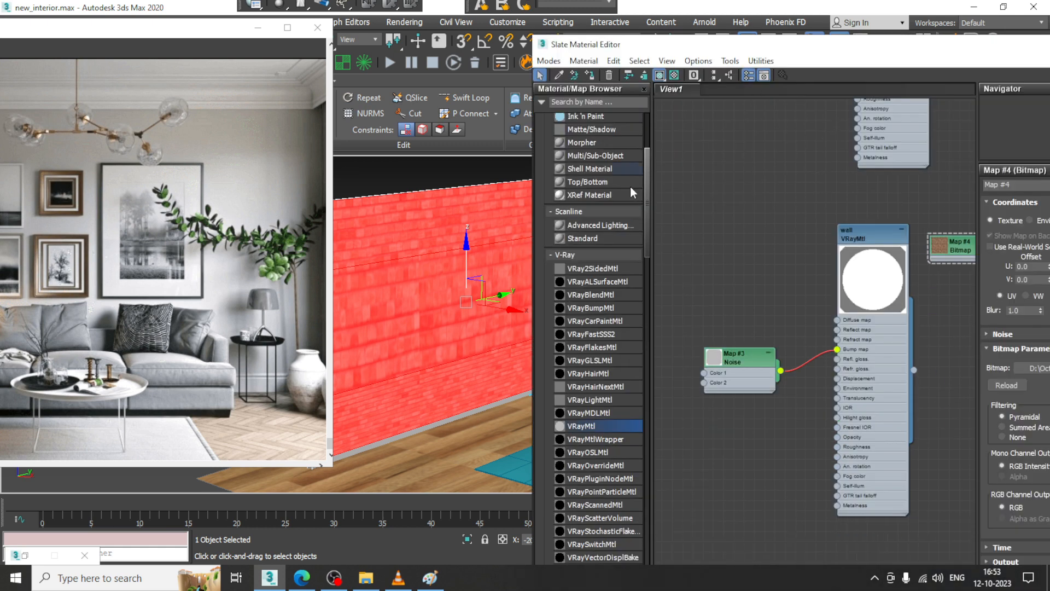
drag(533, 258, 730, 257)
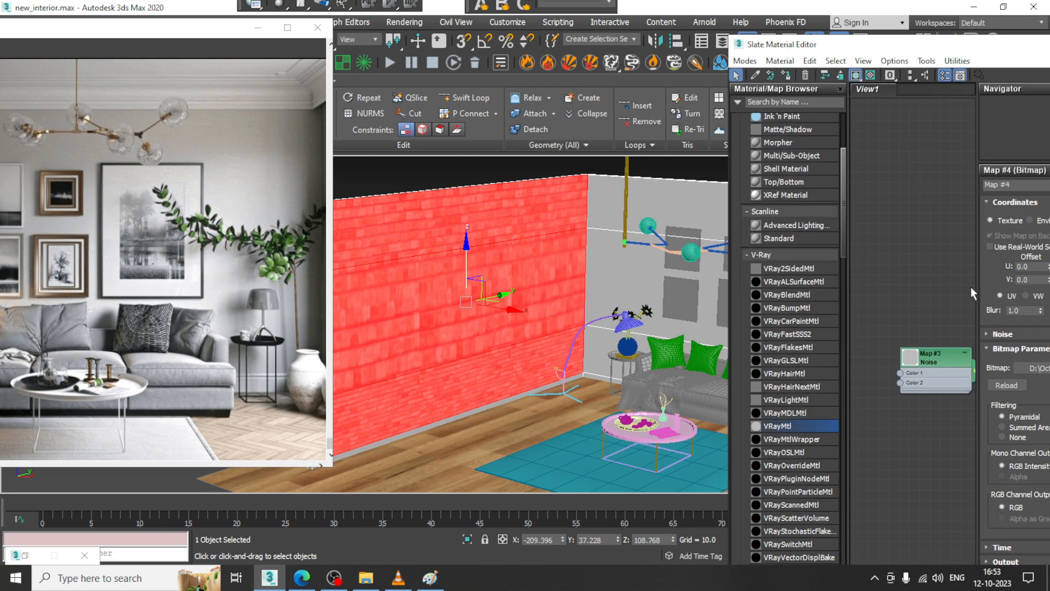
drag(870, 45, 575, 26)
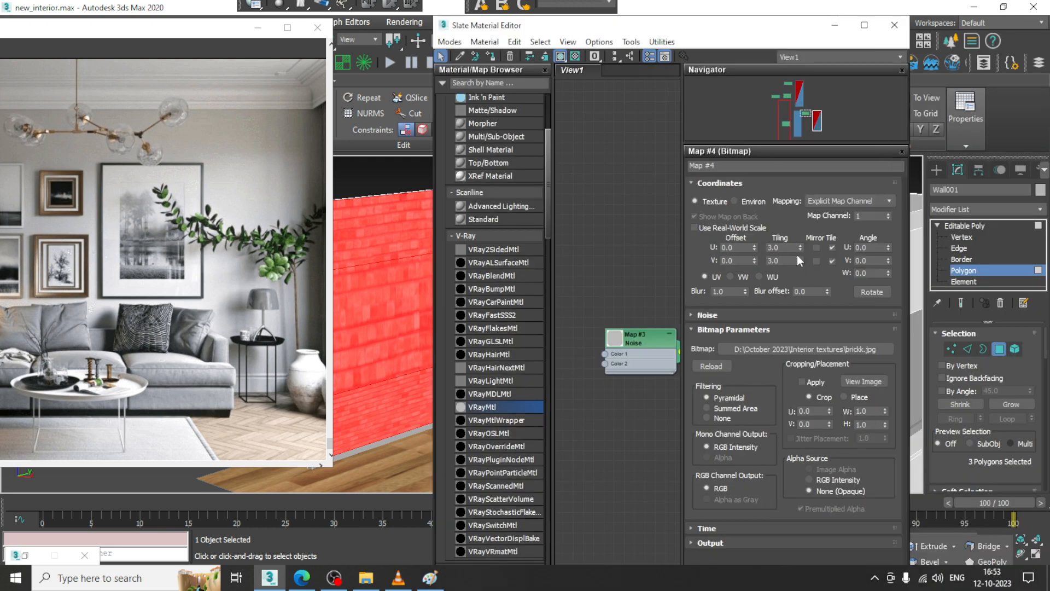
text(1)
key(Return)
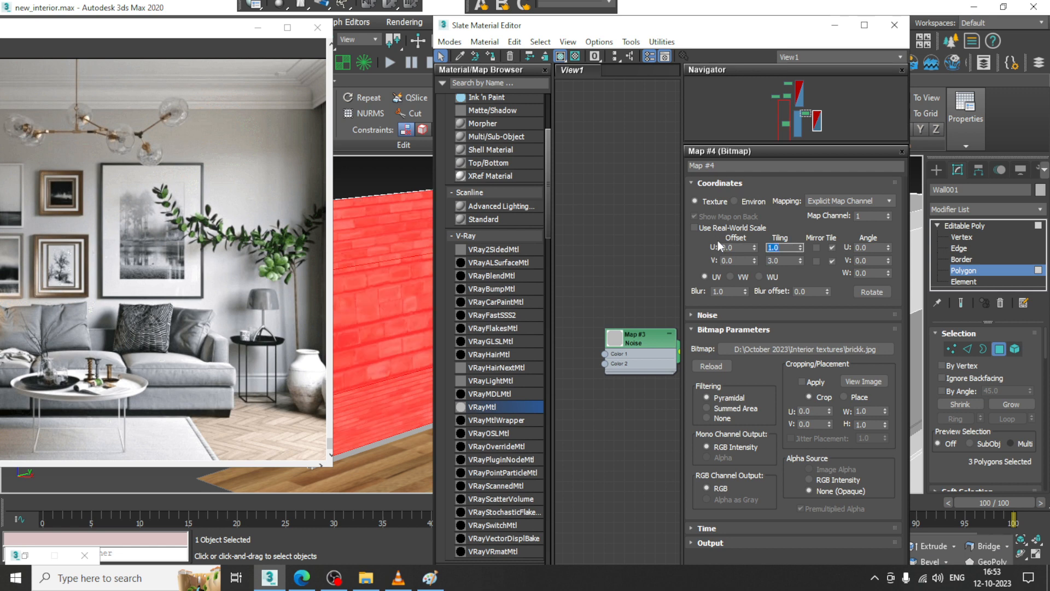
click(835, 25)
alt+middle_drag(494, 349, 547, 339)
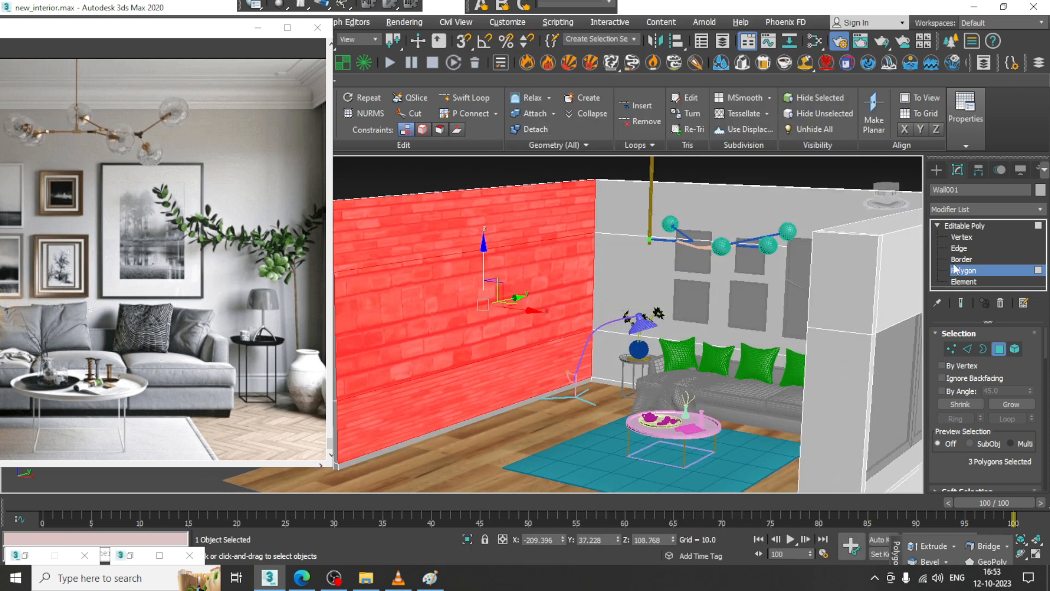
Add a UVW Map modifier with Box mapping to the selected brick wall polygons of Wall001
click(980, 210)
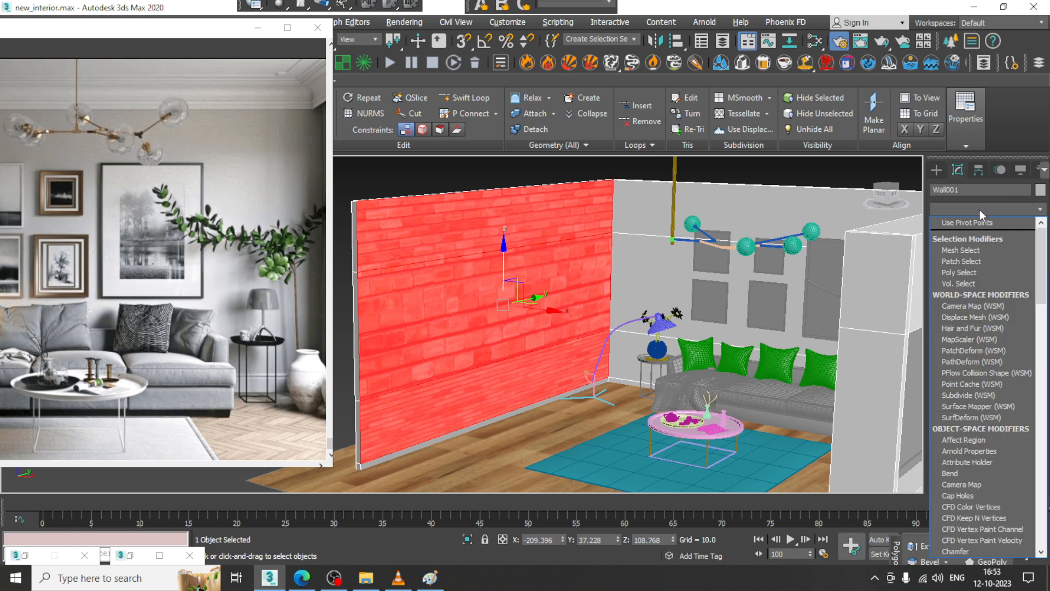
key(u)
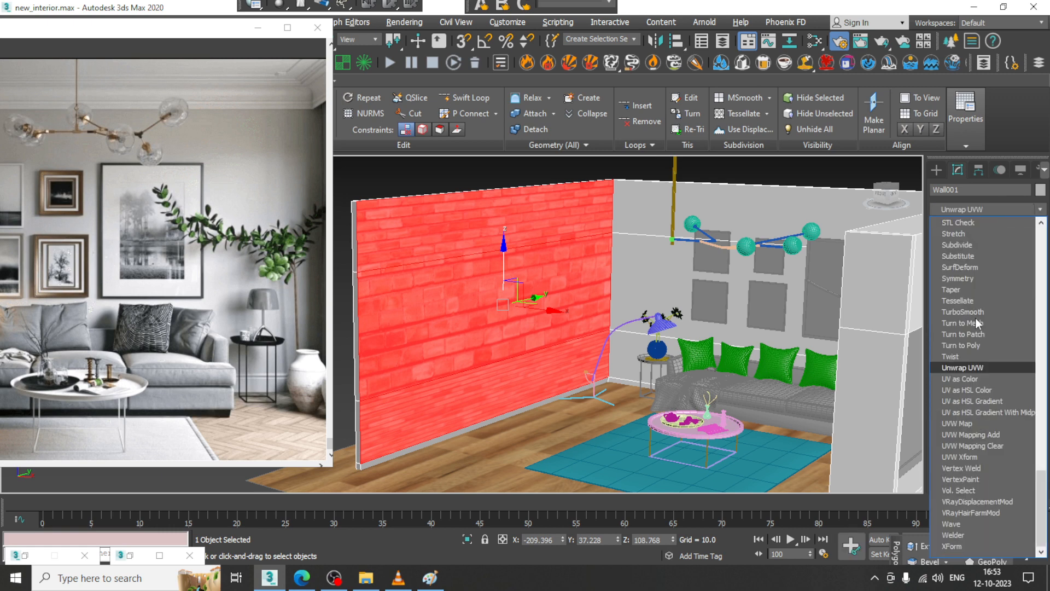
click(966, 425)
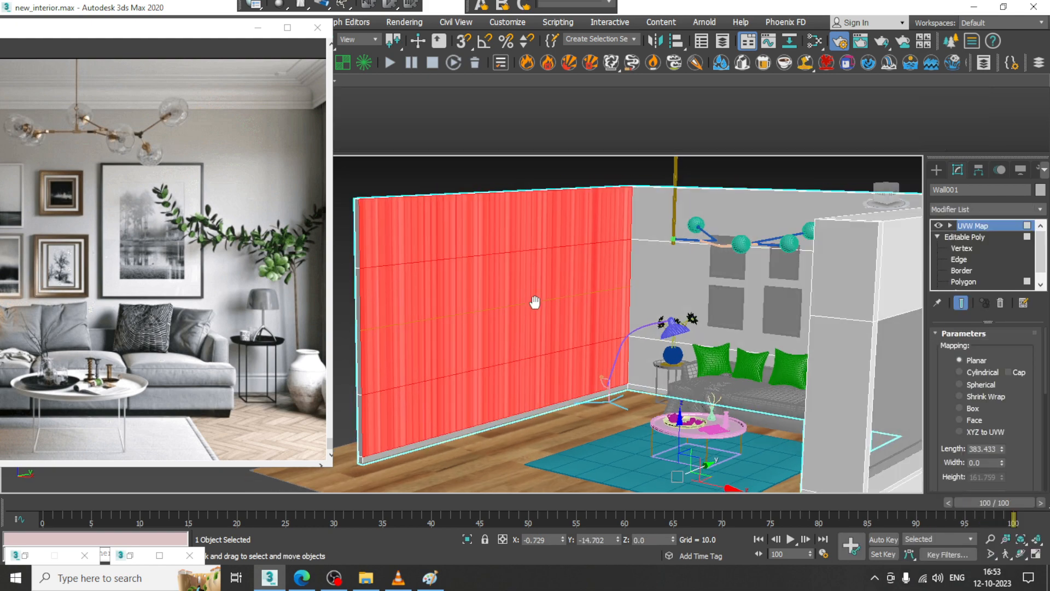
click(971, 410)
scroll(493, 299, up, 5)
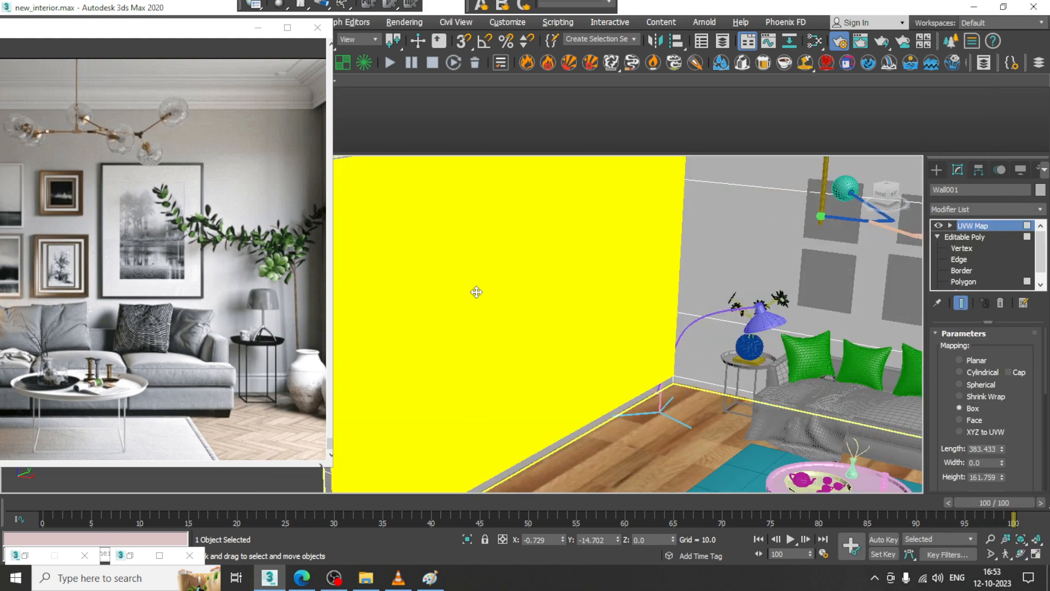
Enlarge the UVW Map box to a length of about 417.9 and a height of about 399.5
drag(1012, 436, 1015, 388)
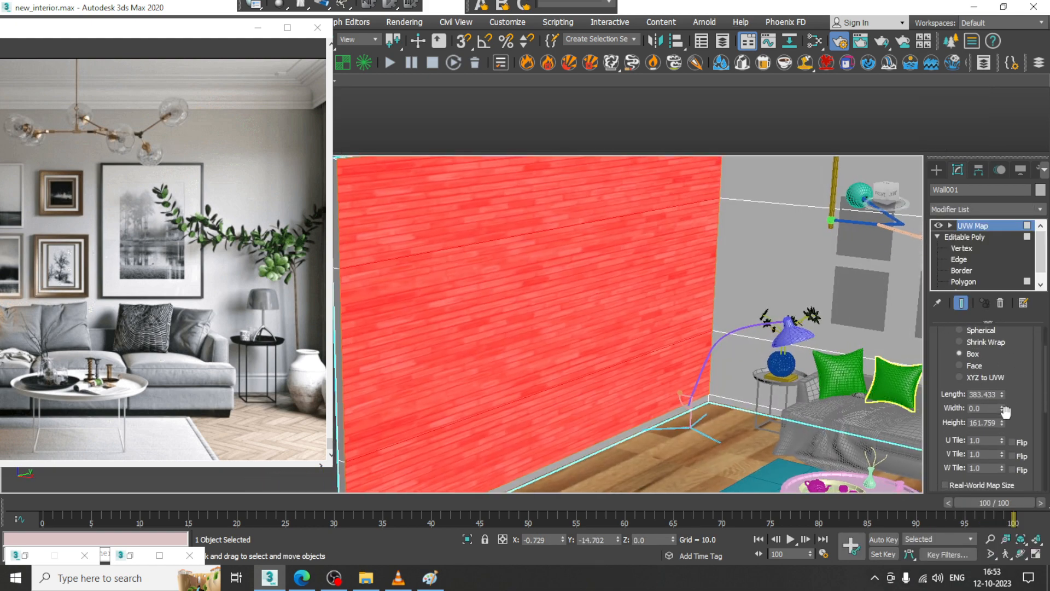
drag(1002, 427, 985, 326)
drag(1003, 409, 999, 384)
middle_drag(585, 290, 631, 299)
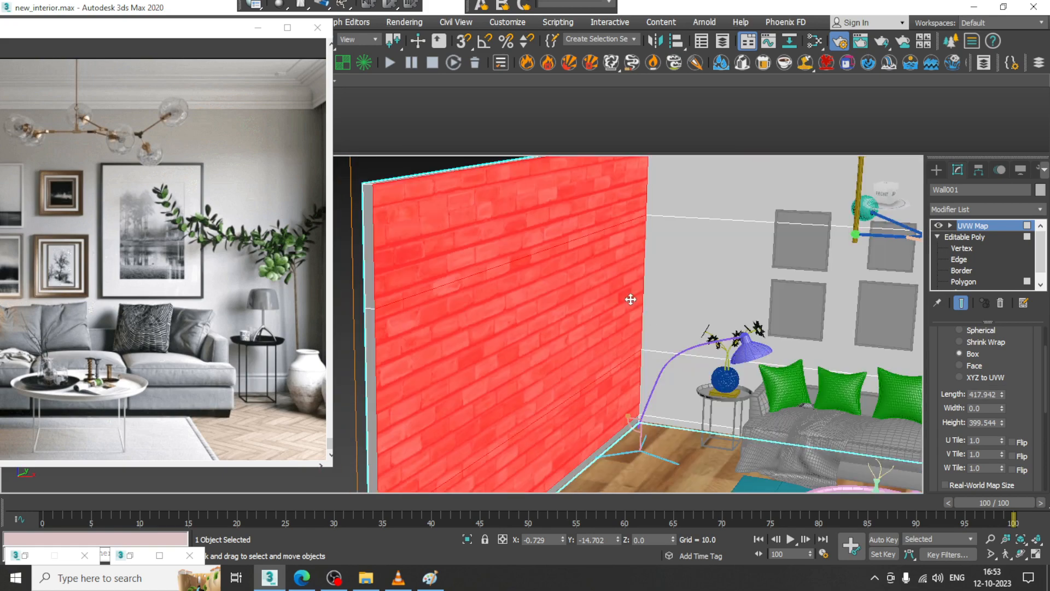
Convert Wall001 with its UVW mapping to an Editable Poly
right_click(443, 215)
mouse_move(540, 353)
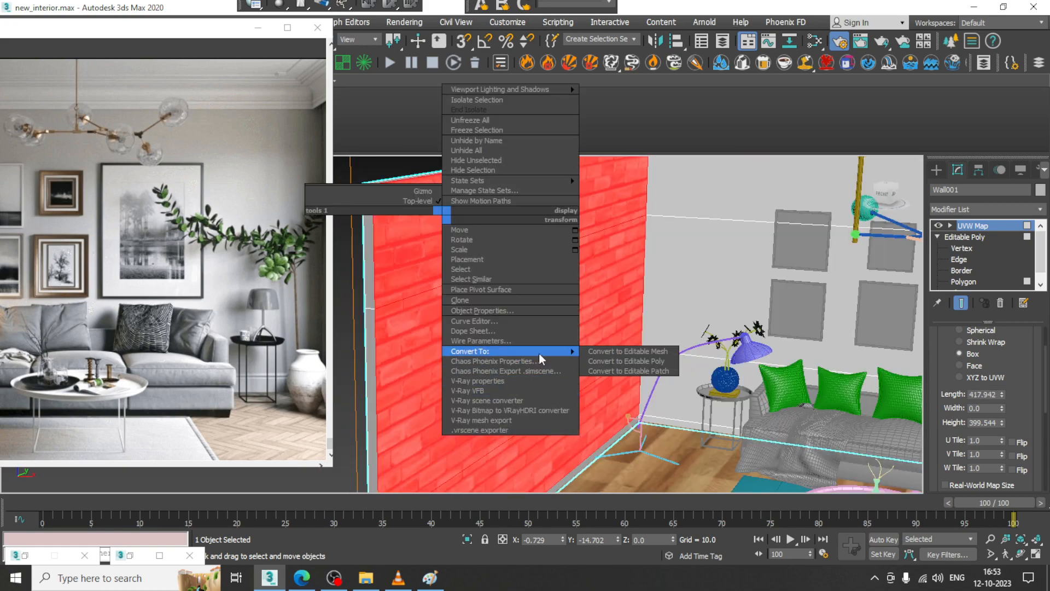
click(626, 366)
scroll(550, 223, down, 3)
scroll(579, 346, up, 6)
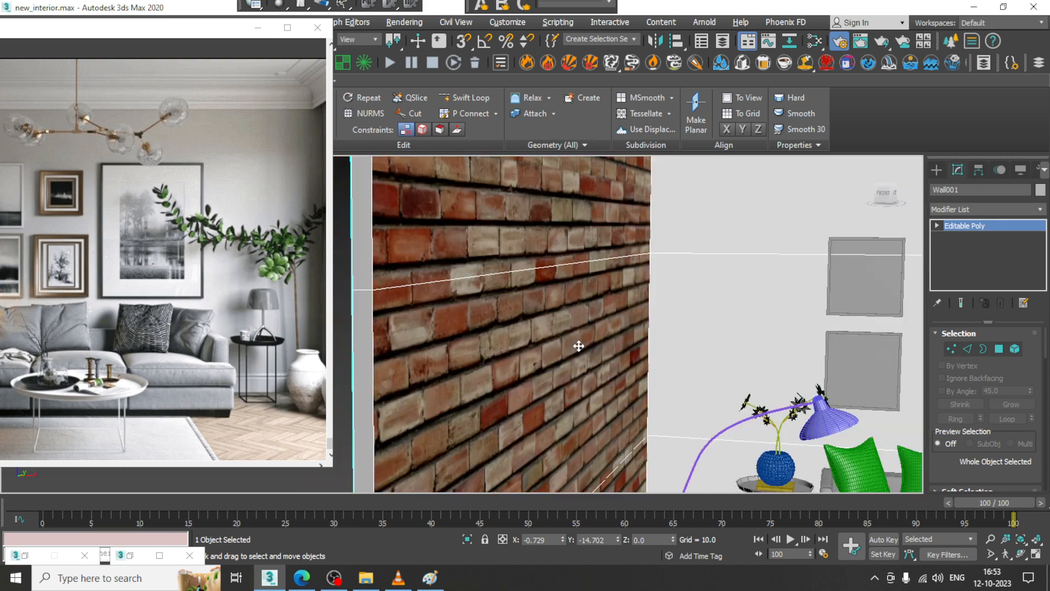
Compare the modelled brick wall's texture with the brick wall in the reference photo
middle_drag(579, 345, 465, 295)
scroll(547, 315, down, 2)
middle_drag(608, 323, 570, 319)
scroll(87, 268, down, 1)
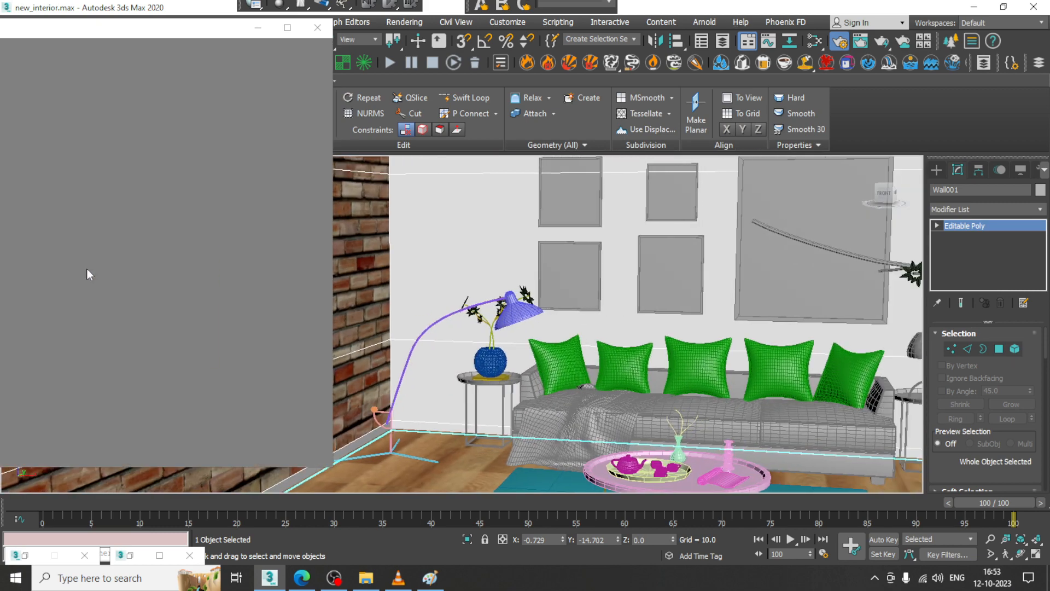
drag(278, 50, 334, 51)
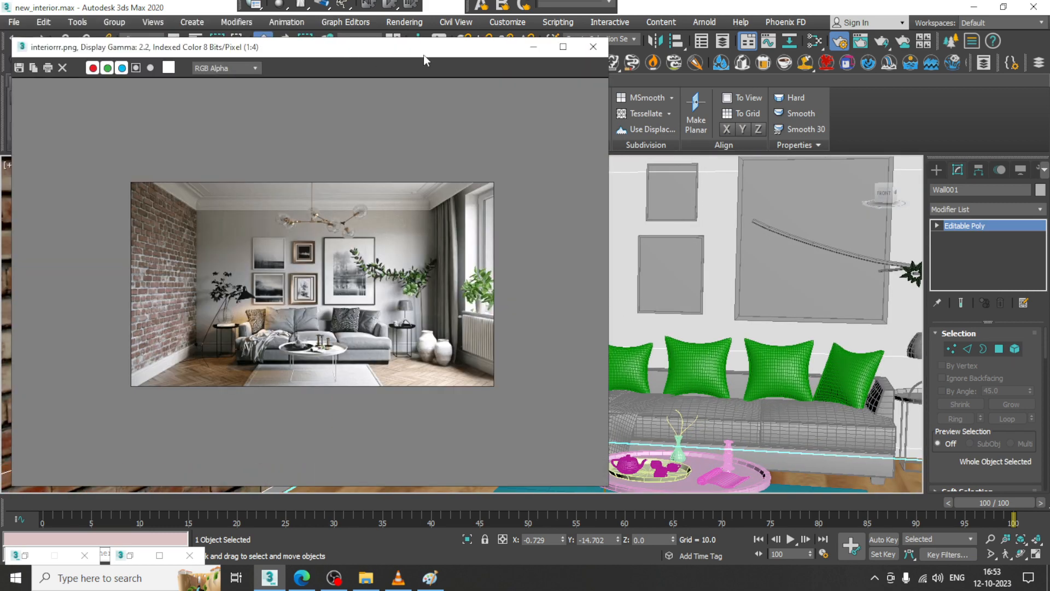
drag(425, 54, 83, 47)
middle_drag(353, 336, 548, 346)
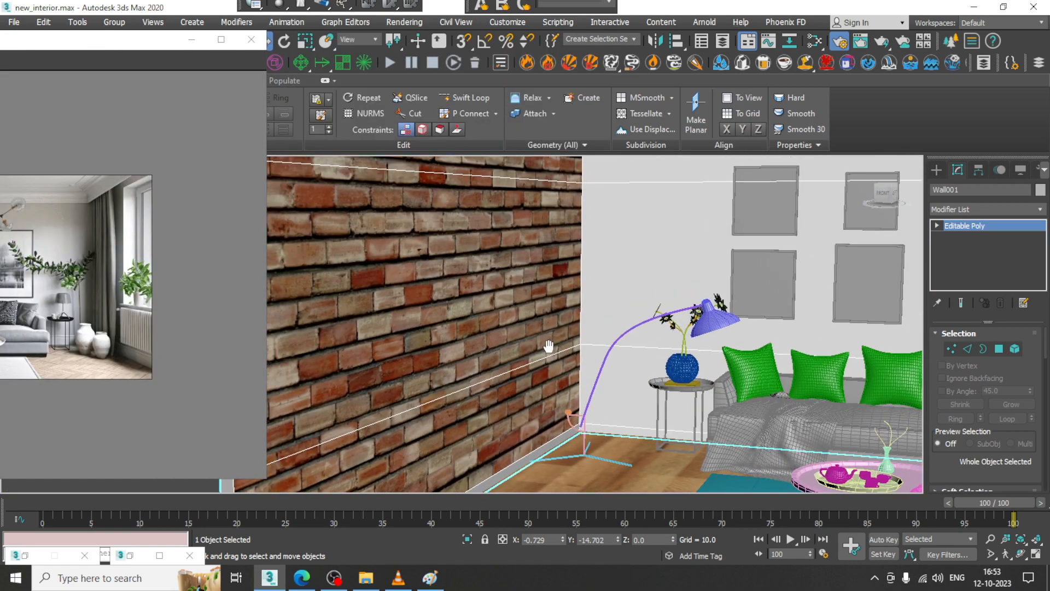
scroll(547, 347, down, 3)
Maximise the material editor and move the brick material and its bitmap node farther from the wall material
key(m)
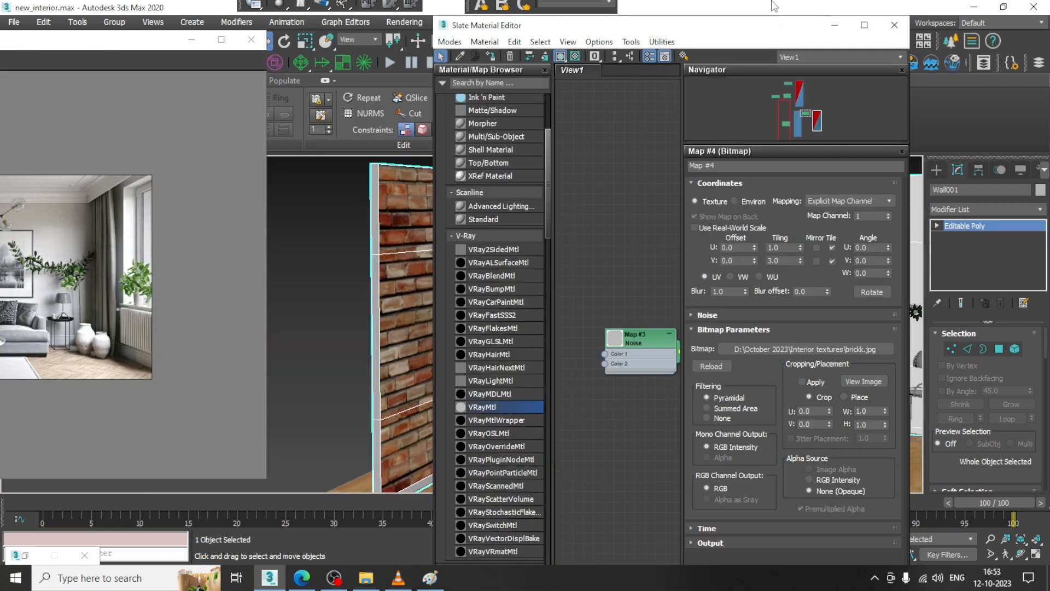
click(864, 25)
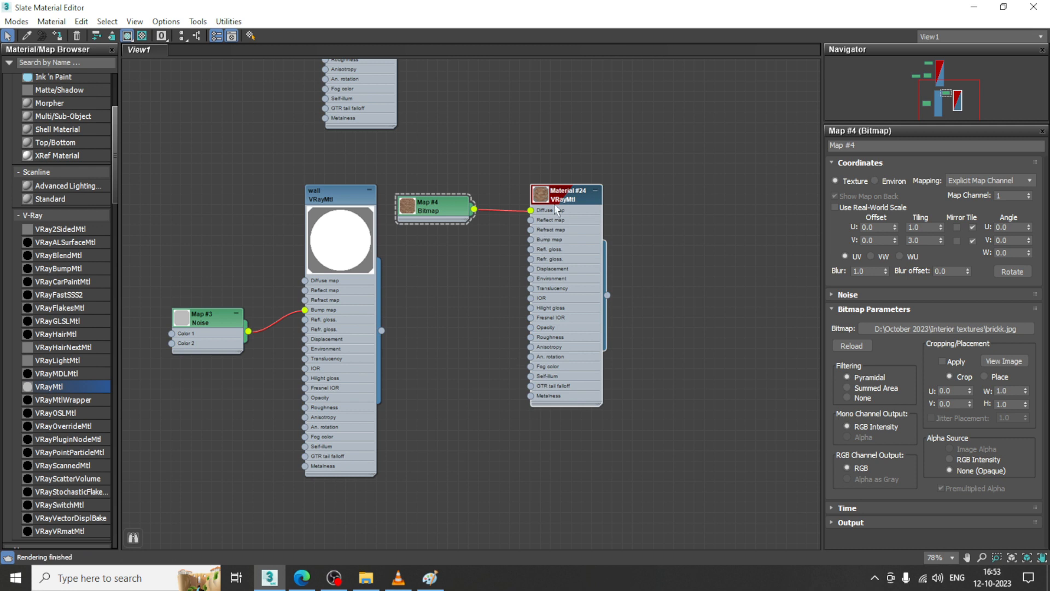
drag(557, 210, 700, 210)
drag(441, 209, 584, 178)
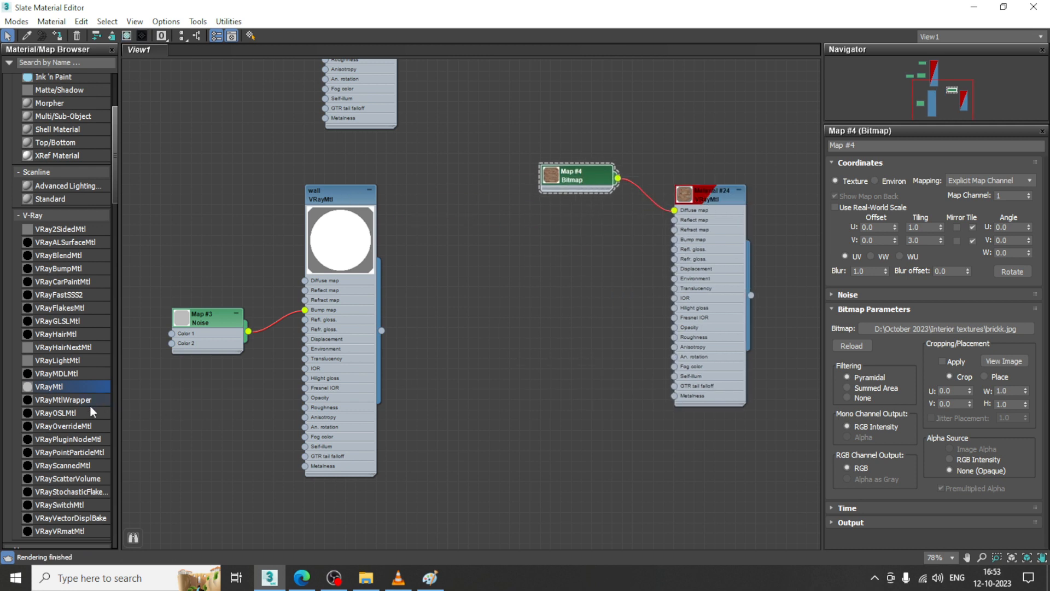
Add a VRayBump2Normal map, connect it to the brick material's Bump map slot and open its parameters
drag(116, 178, 130, 458)
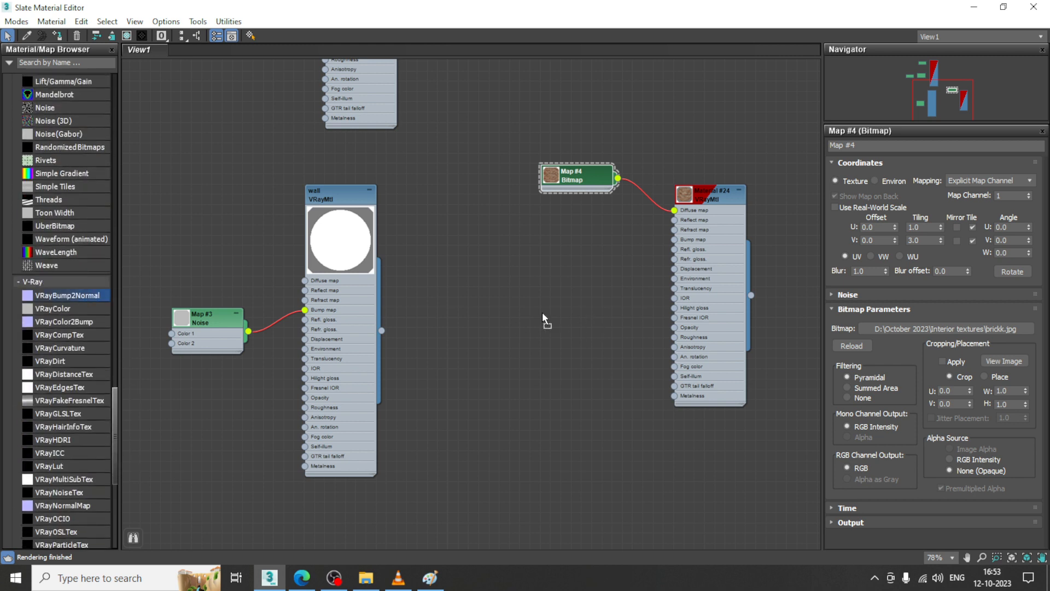
drag(543, 317, 547, 318)
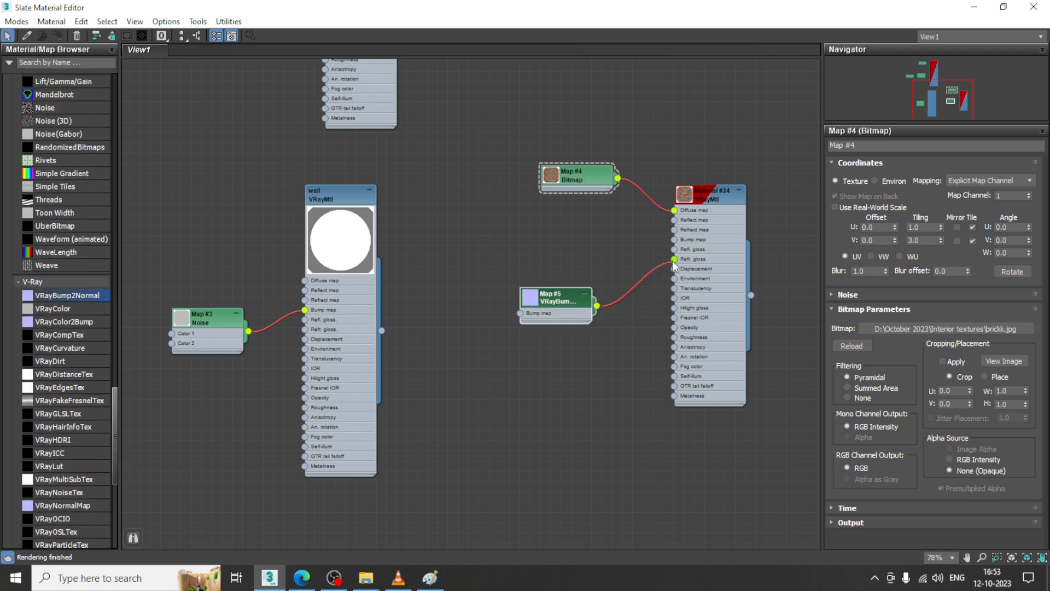
drag(674, 265, 676, 252)
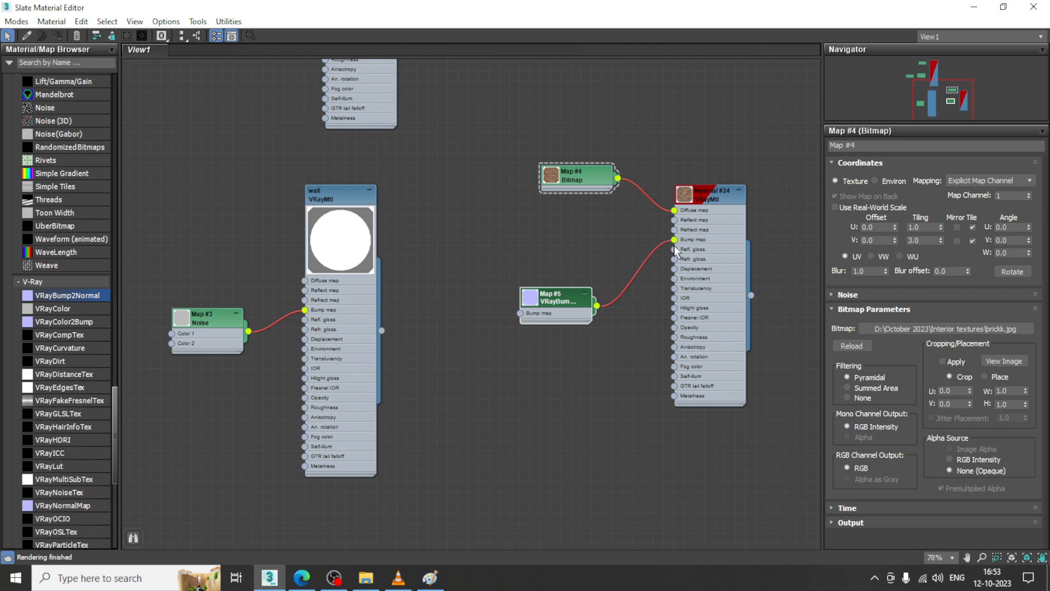
double_click(559, 303)
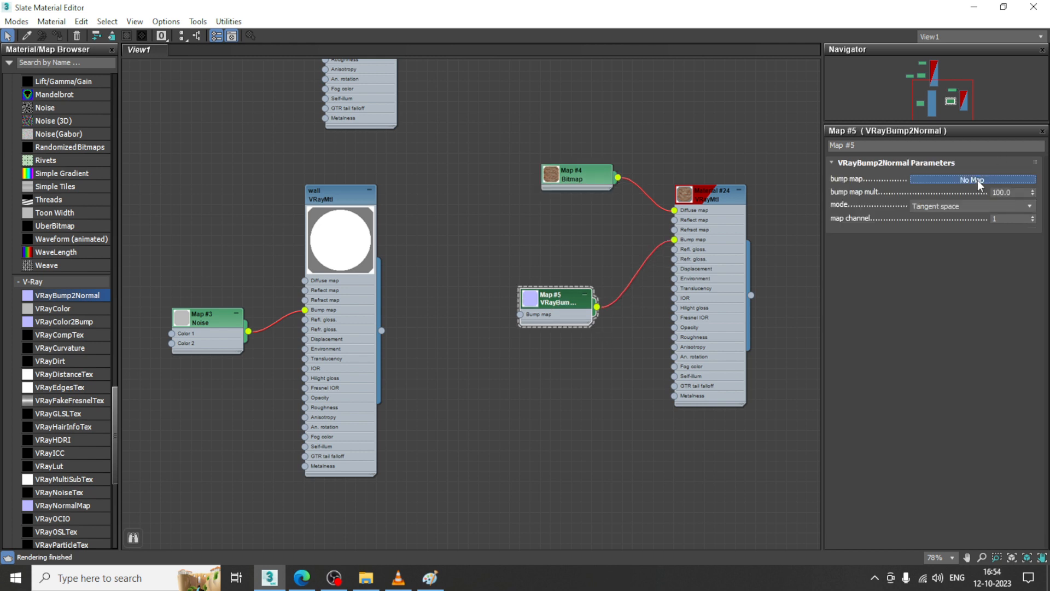
Load brick normal.png as a bitmap in the VRayBump2Normal map's bump slot and minimise the material editor
click(974, 180)
double_click(551, 263)
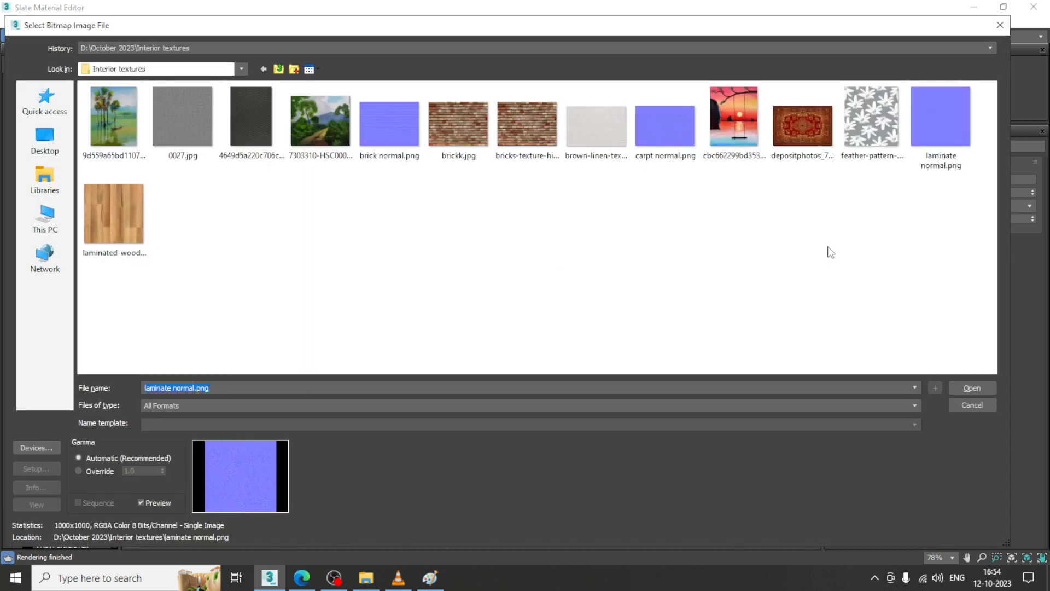
double_click(390, 131)
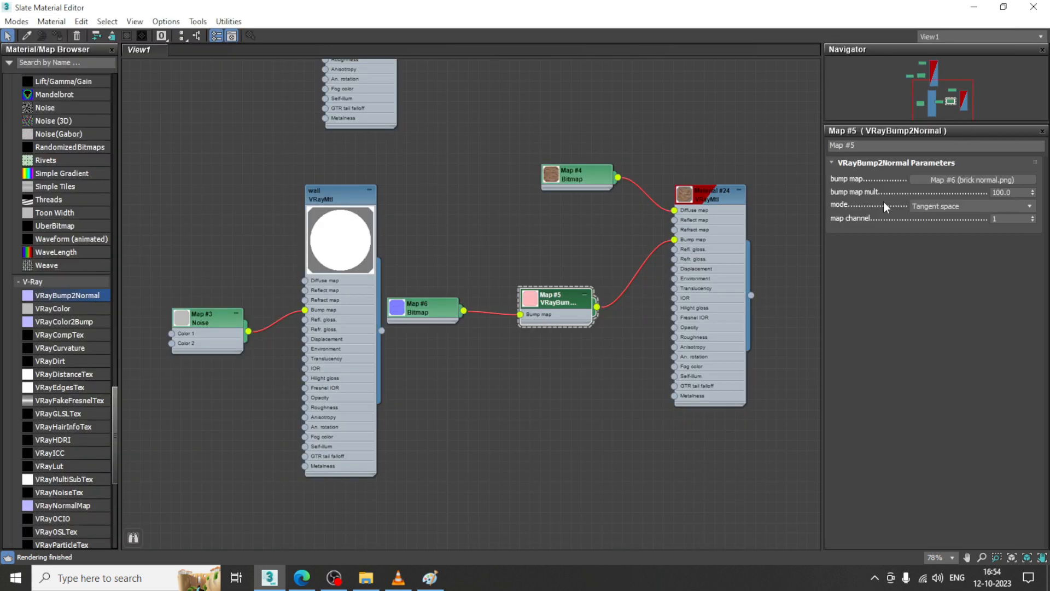
click(974, 7)
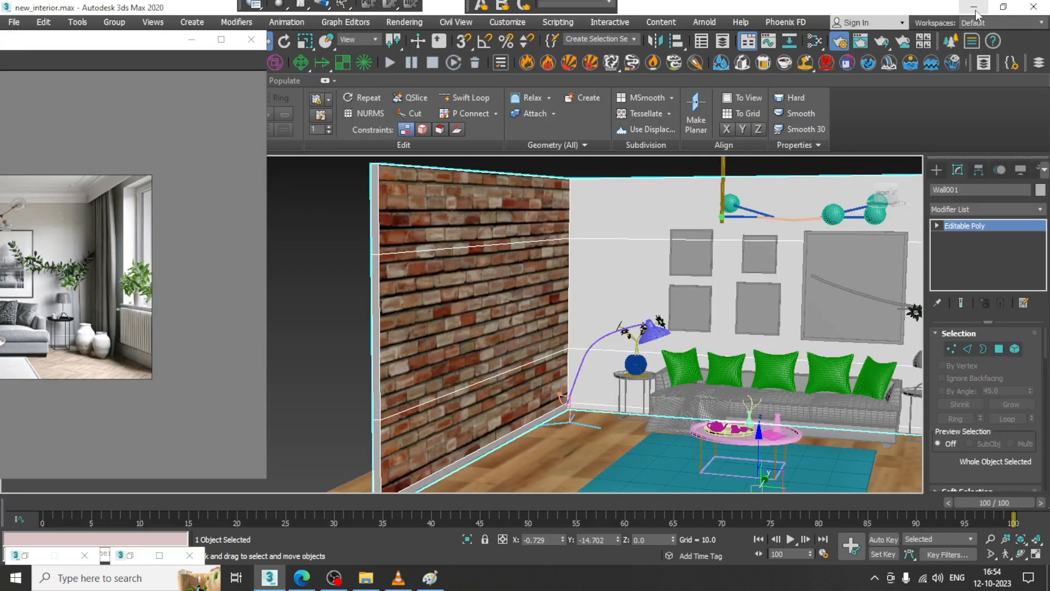
Select the sofa base together with its three seat cushions
middle_drag(720, 348, 574, 336)
drag(134, 41, 111, 52)
middle_drag(495, 404, 594, 361)
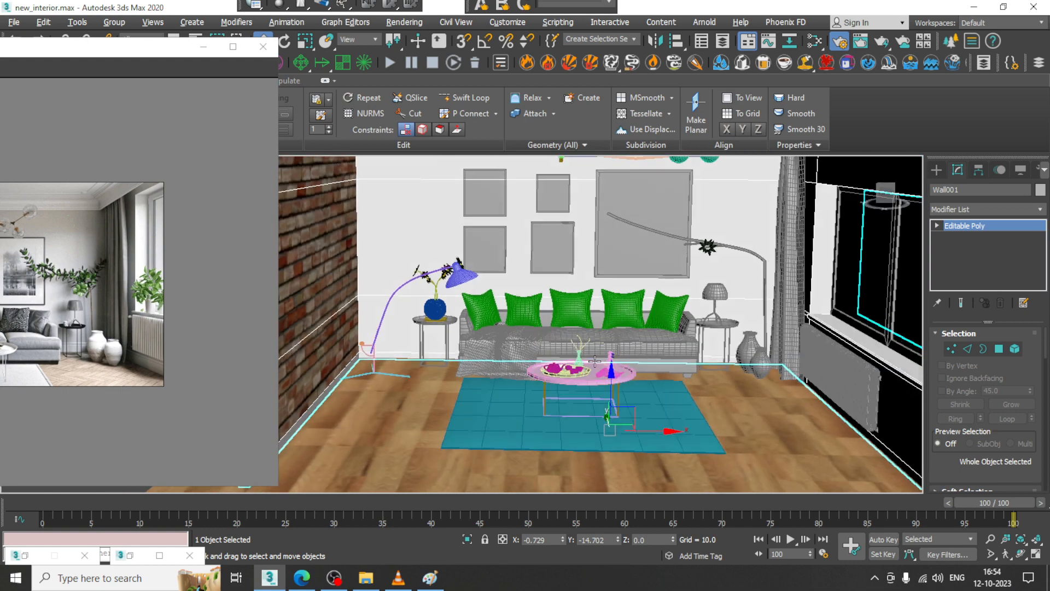
scroll(594, 361, up, 4)
click(627, 262)
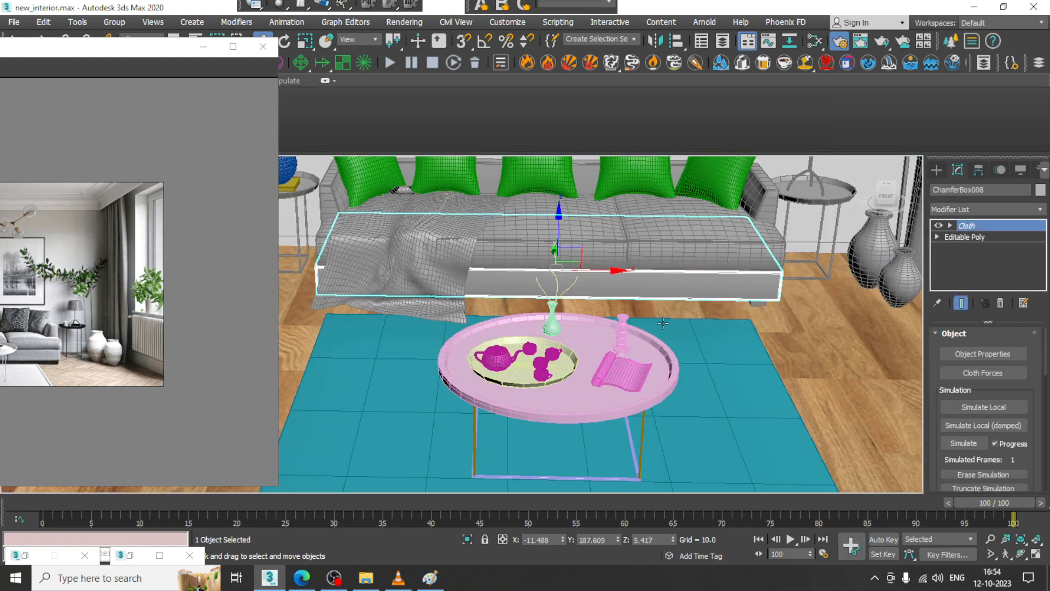
middle_drag(651, 351, 607, 359)
scroll(607, 359, up, 4)
ctrl+click(635, 317)
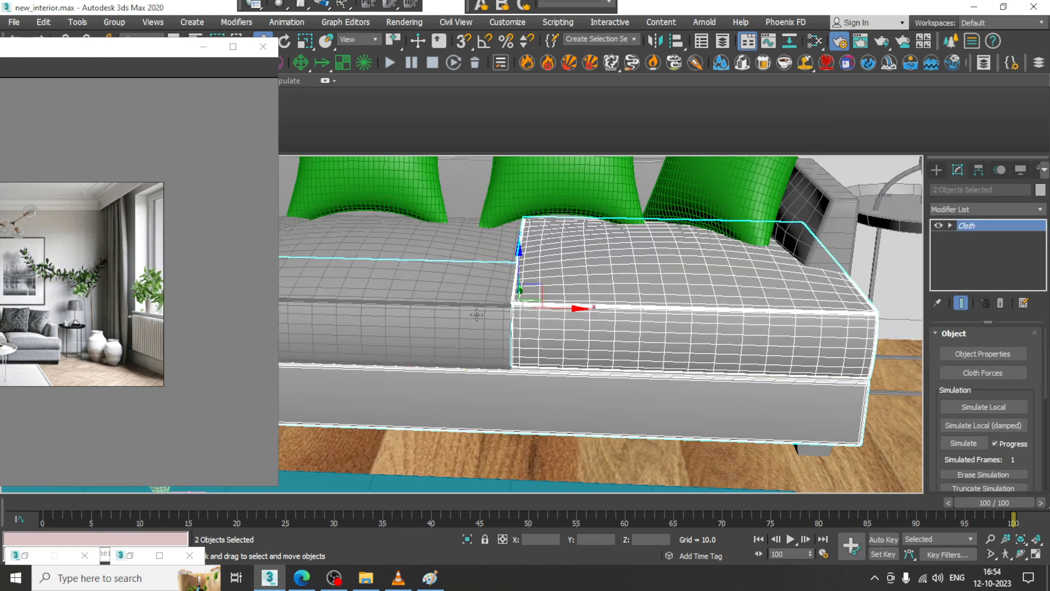
ctrl+click(481, 311)
scroll(608, 372, up, 2)
scroll(488, 380, down, 3)
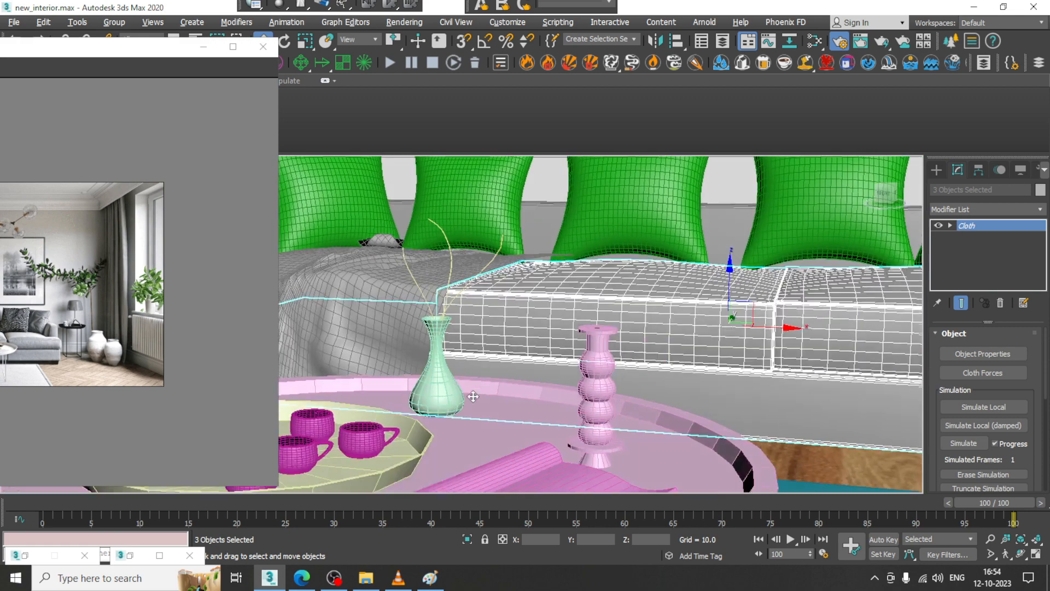
scroll(465, 347, up, 6)
ctrl+click(418, 360)
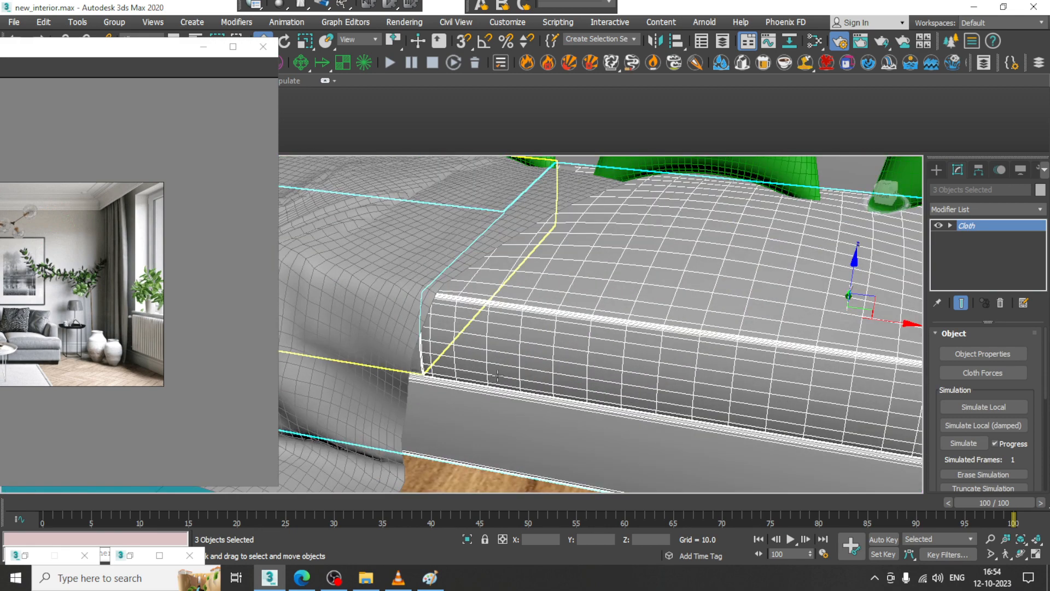
scroll(418, 360, down, 5)
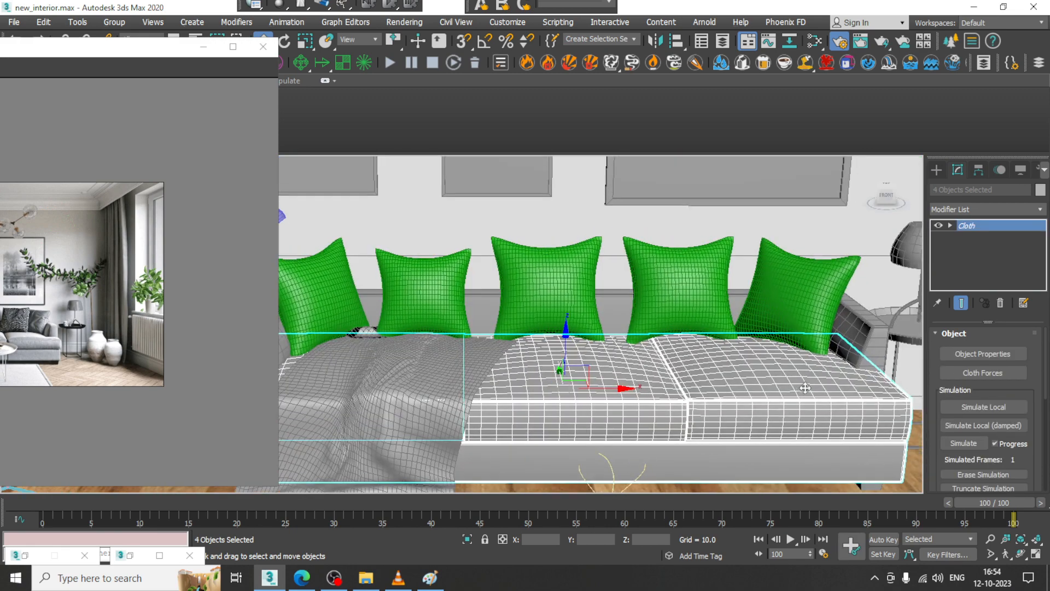
Add the sofa's backrest and both armrests to the current selection
ctrl+click(853, 338)
ctrl+click(591, 294)
key(ctrl+z)
ctrl+click(613, 296)
middle_drag(562, 295, 800, 252)
ctrl+click(521, 309)
alt+middle_drag(769, 335, 546, 337)
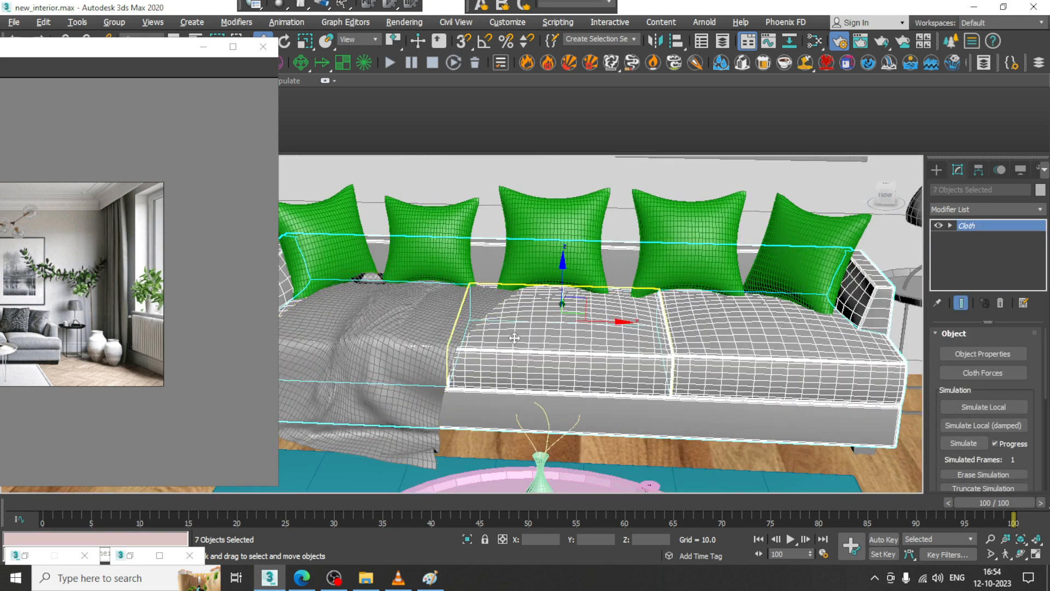
Create a new VRayMtl below the brick material nodes and load 0027.jpg as its diffuse bitmap
key(m)
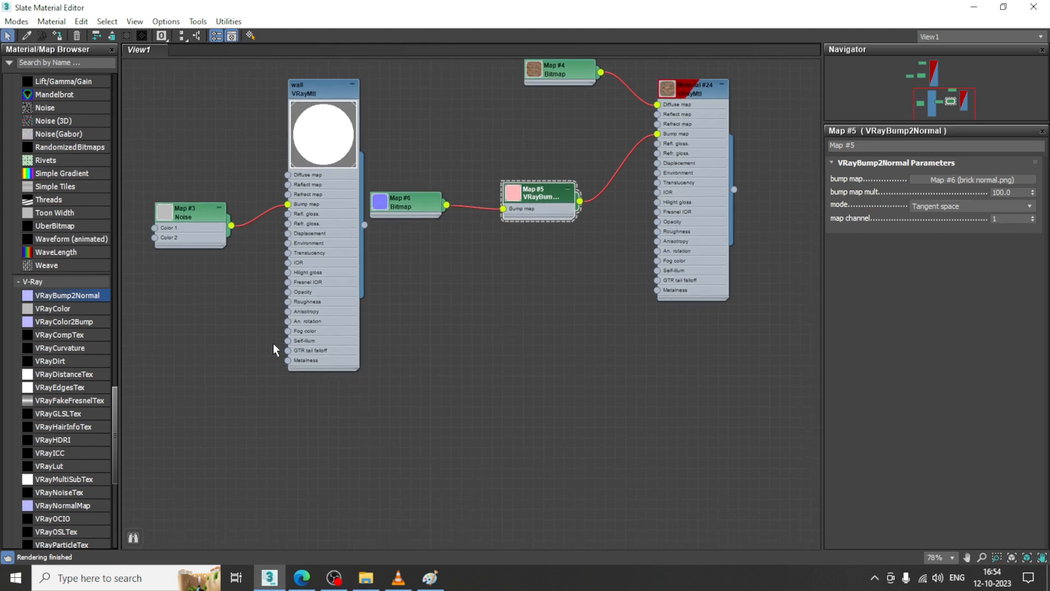
drag(114, 414, 98, 146)
drag(70, 324, 466, 330)
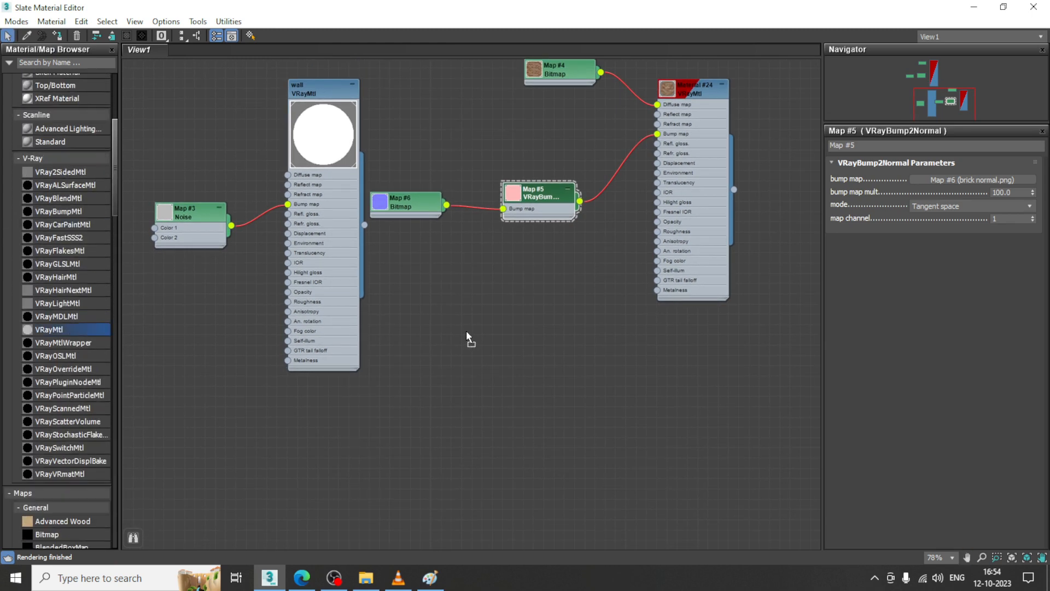
drag(540, 345, 540, 346)
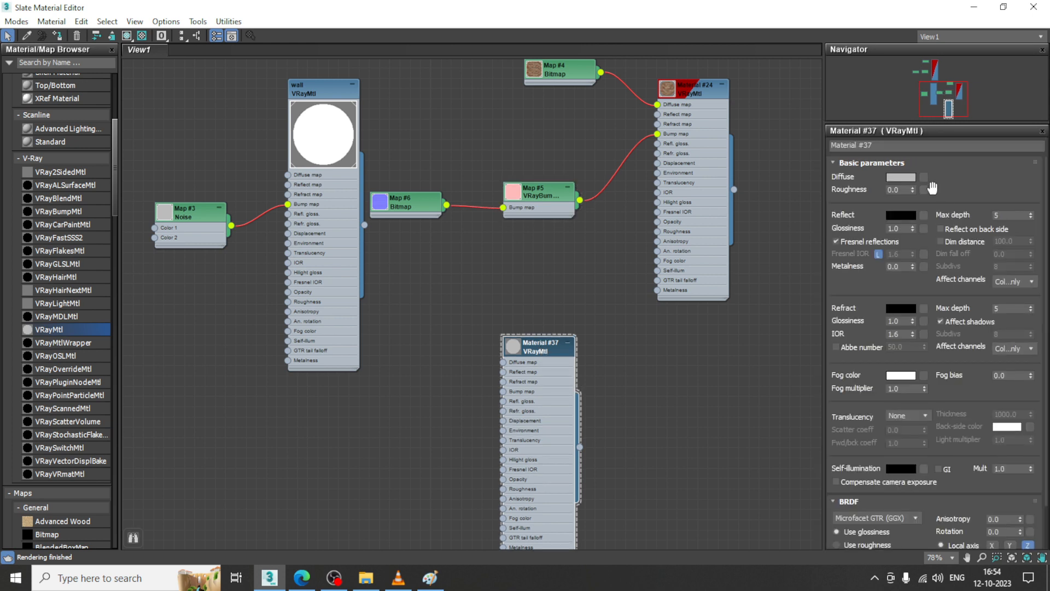
click(924, 177)
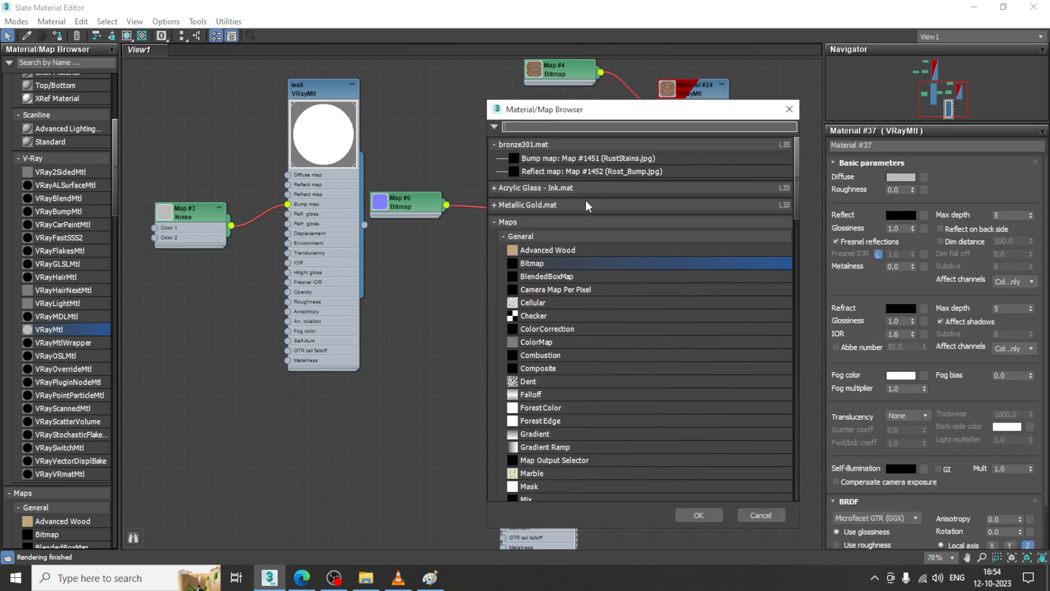
double_click(554, 264)
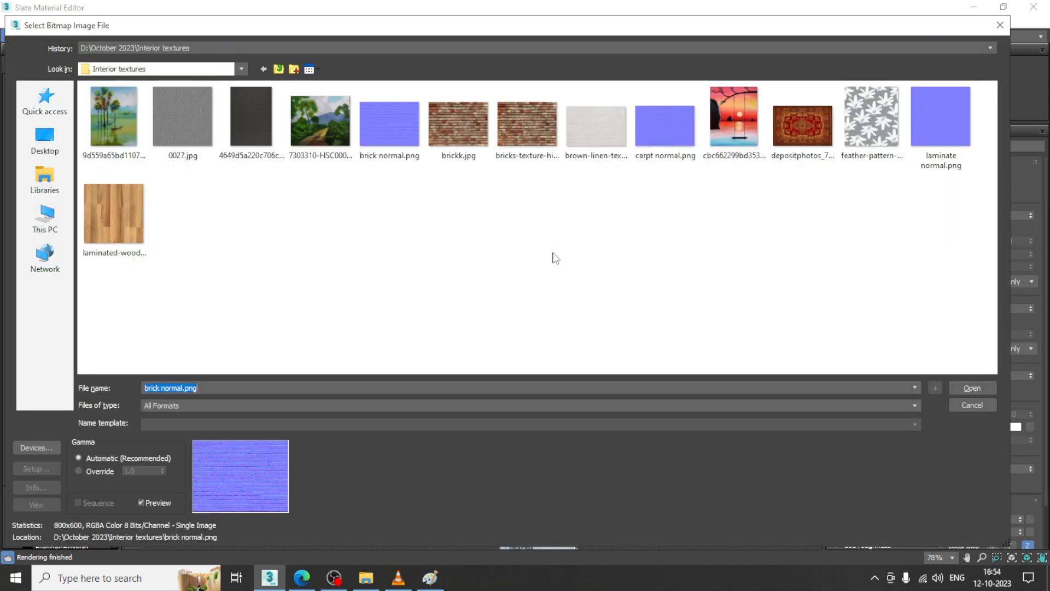
click(195, 137)
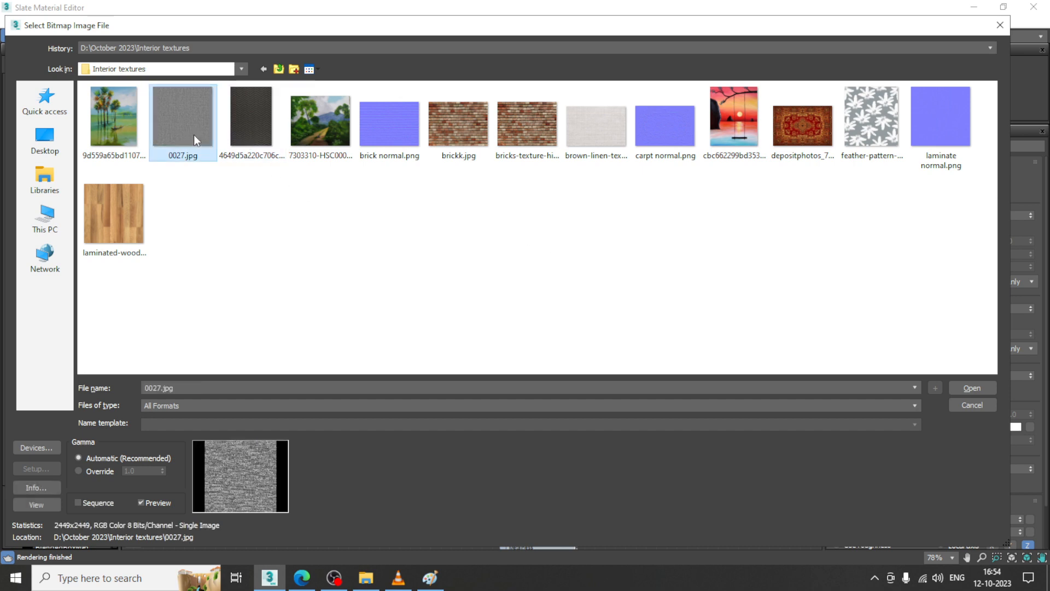
double_click(193, 135)
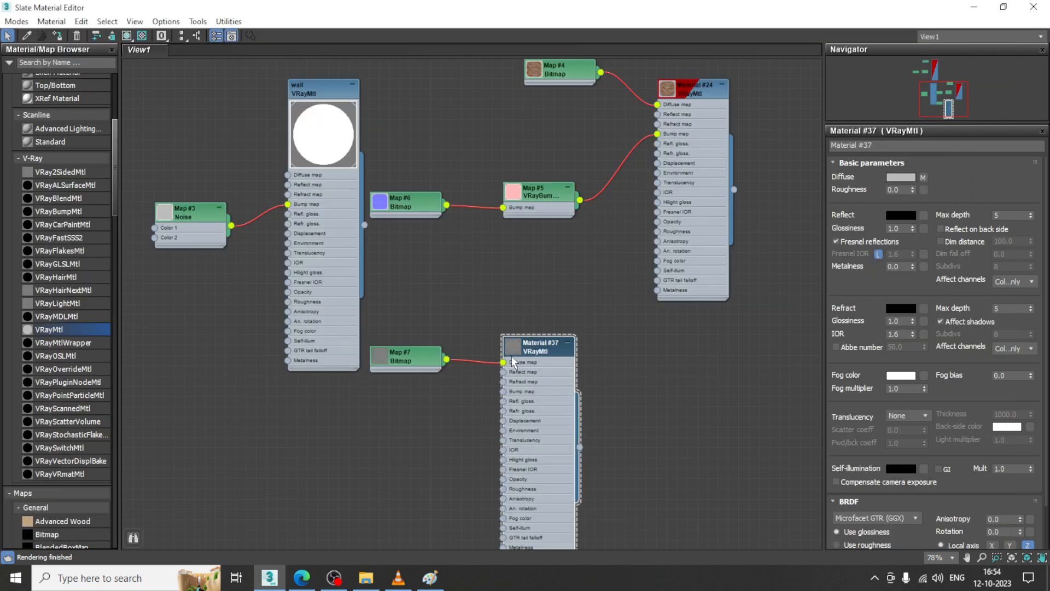
Assign the grey fabric material to the selected sofa parts, then deselect them and hide the edged faces
click(127, 35)
click(973, 7)
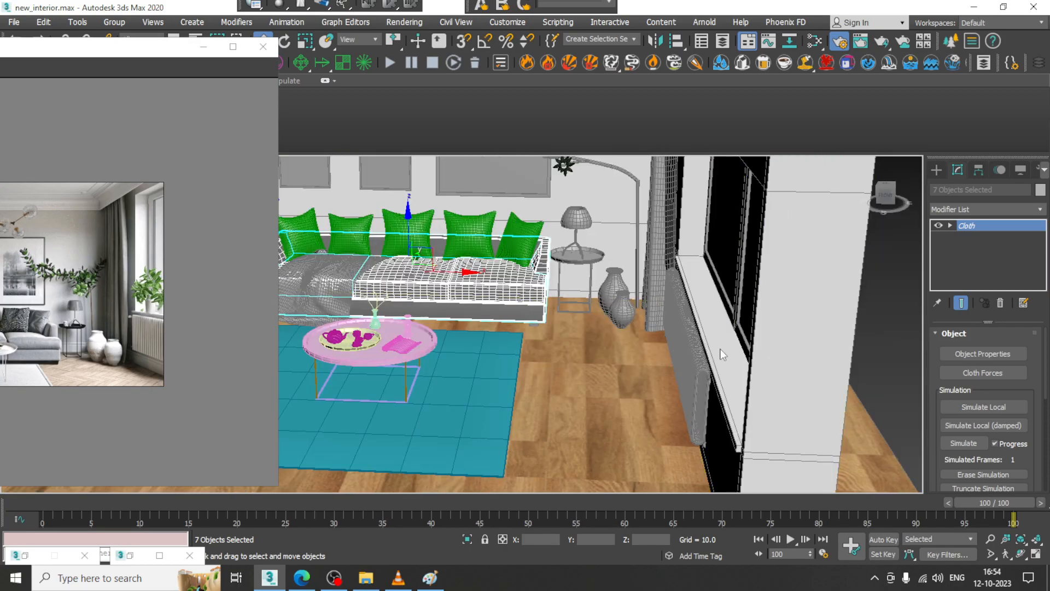
click(723, 354)
scroll(580, 332, up, 5)
middle_drag(563, 346, 605, 359)
key(F4)
middle_drag(513, 328, 554, 338)
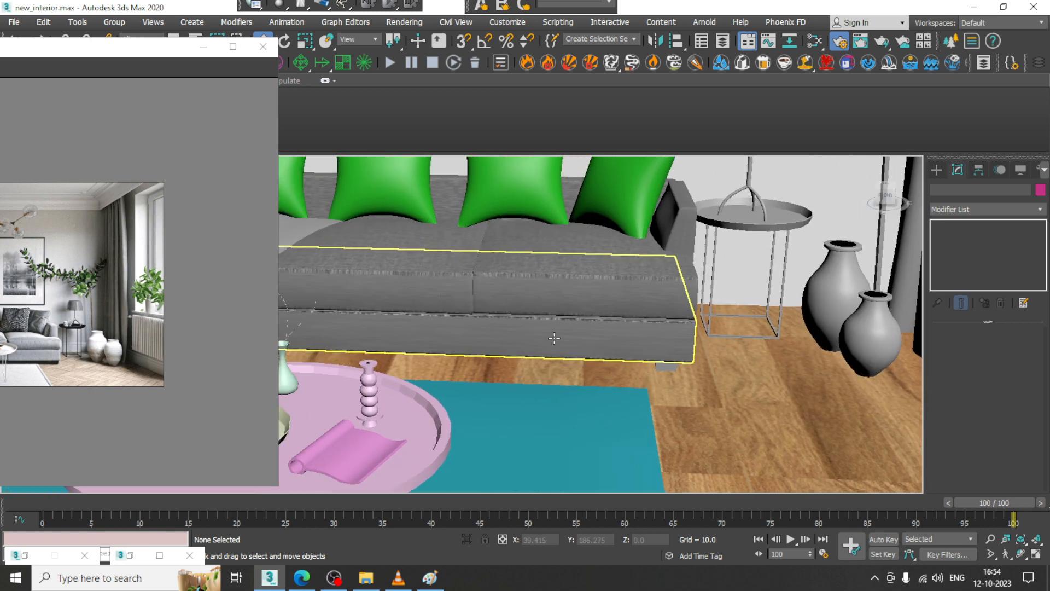
Apply a UVW Map modifier with Box mapping to the sofa base
click(554, 338)
alt+middle_drag(736, 338, 799, 354)
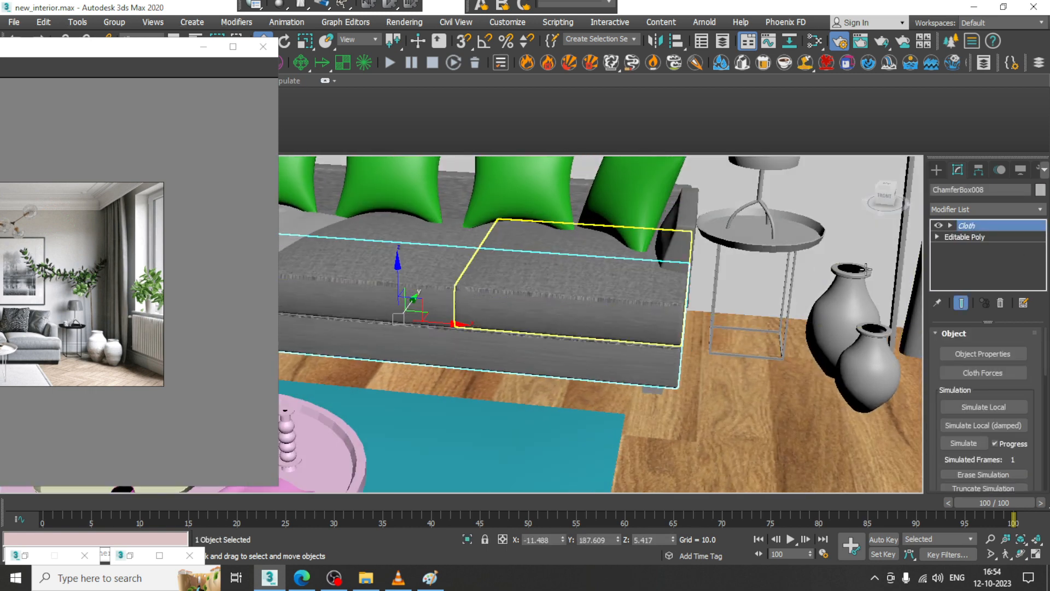
click(966, 209)
key(u)
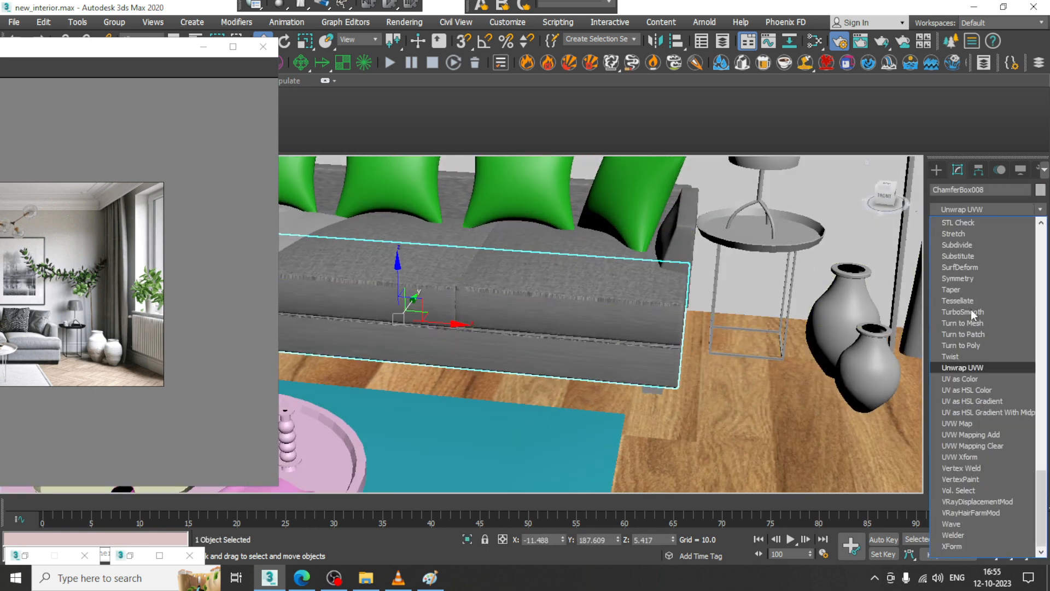
click(979, 421)
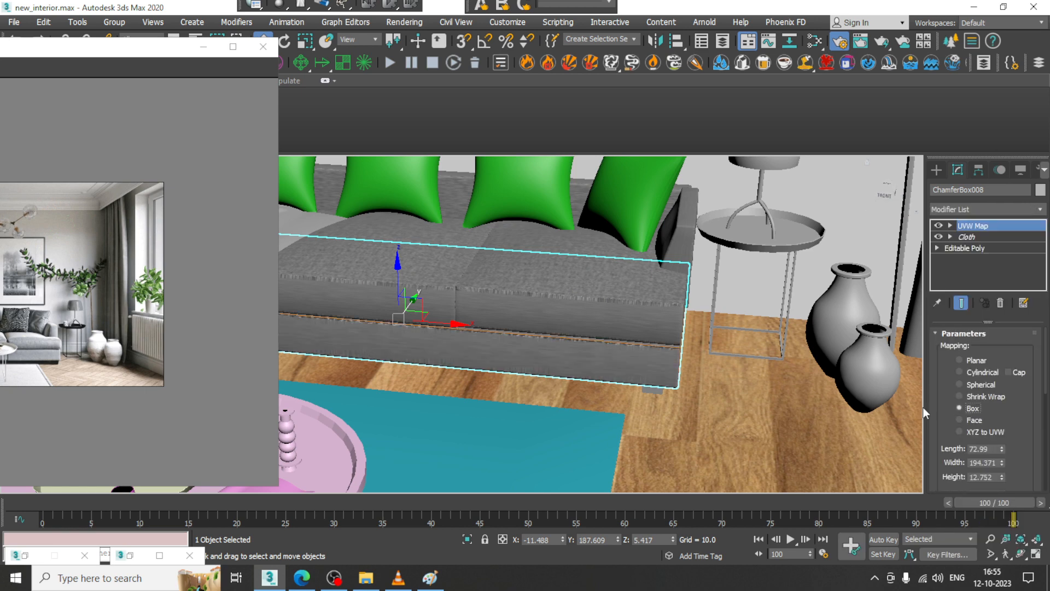
Set the sofa base's UVW mapping width to about 17.5 and its height to about 19.6
alt+middle_drag(675, 337, 623, 326)
scroll(614, 323, up, 4)
scroll(1003, 452, down, 1)
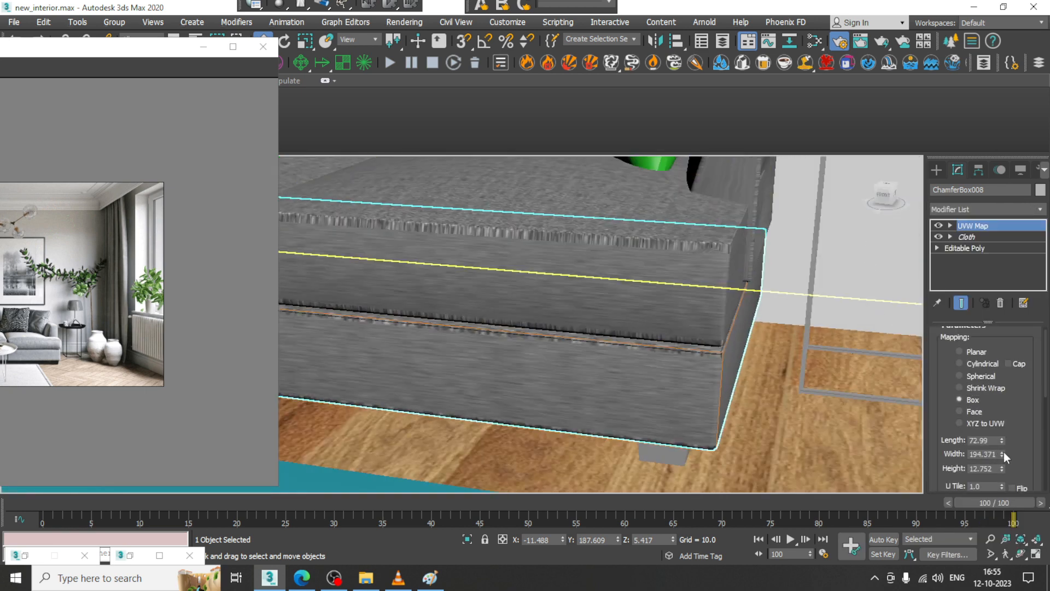
drag(1002, 454, 1010, 516)
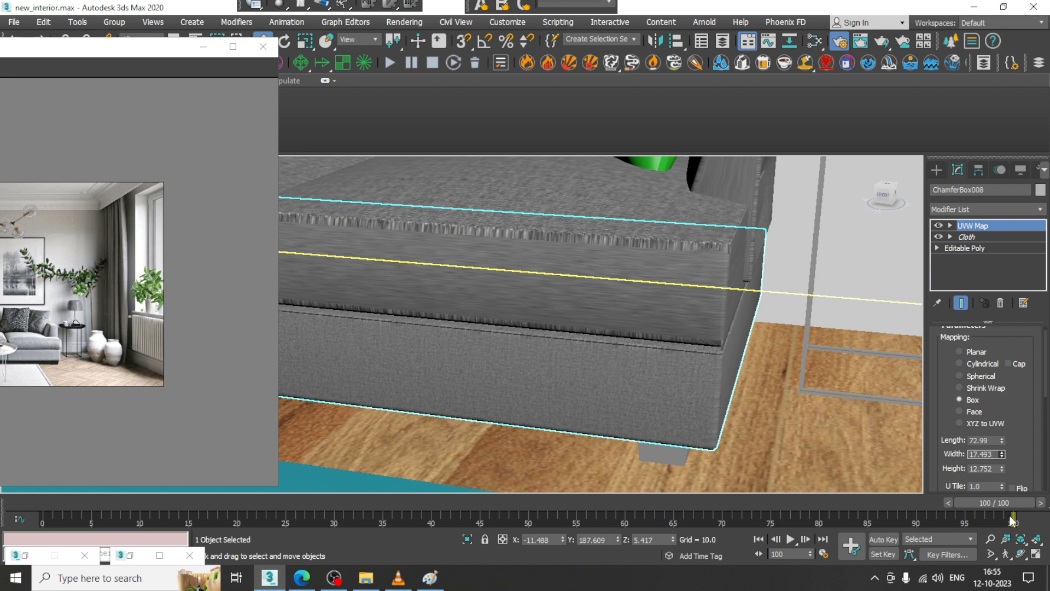
drag(1002, 469, 993, 431)
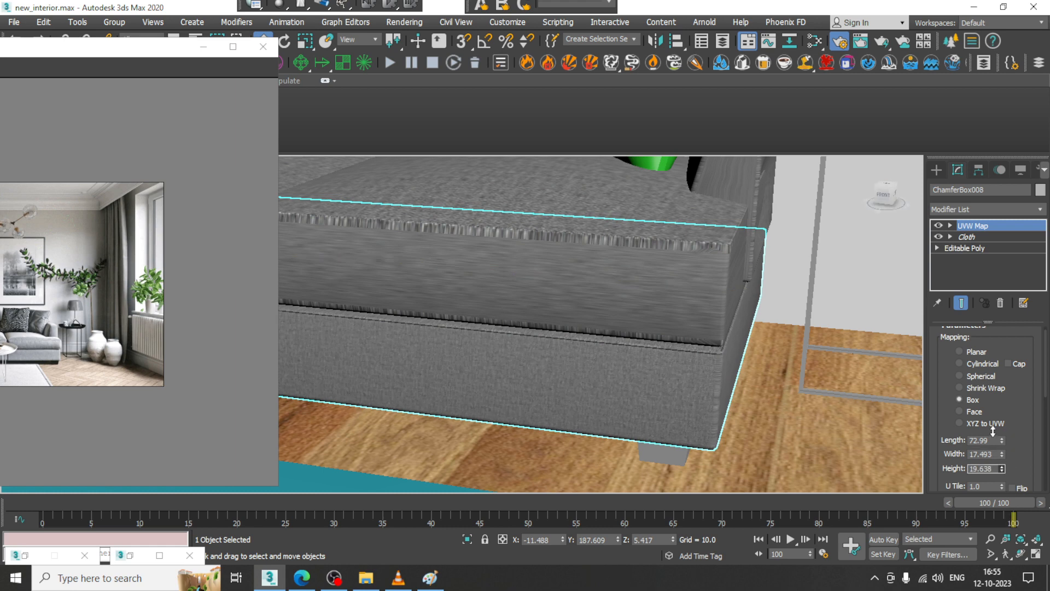
Apply a UVW Map modifier with Box mapping to the seat cushion nearest the round side table
scroll(594, 314, down, 3)
click(595, 315)
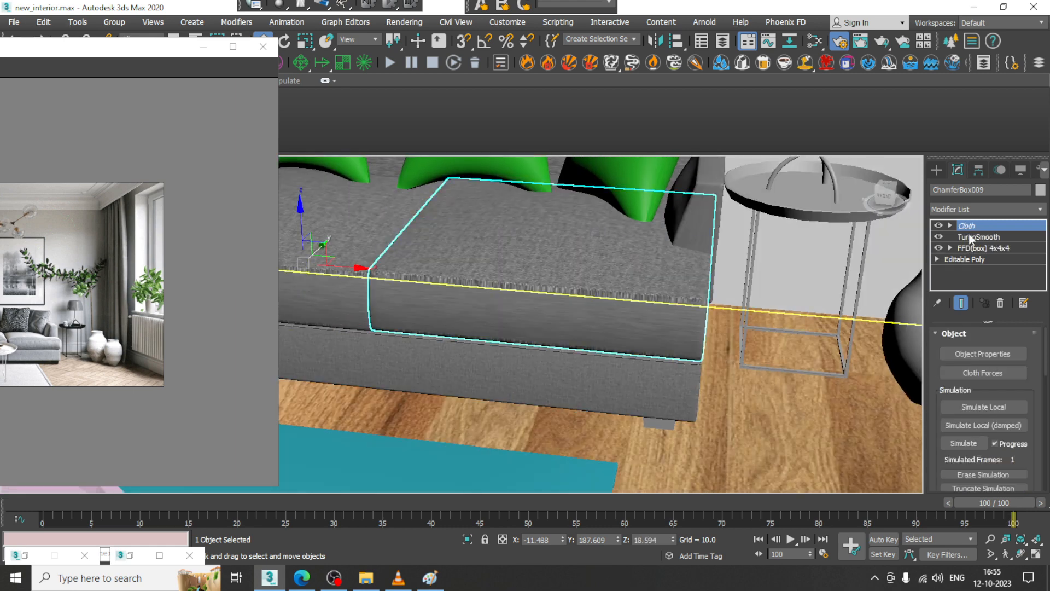
click(985, 205)
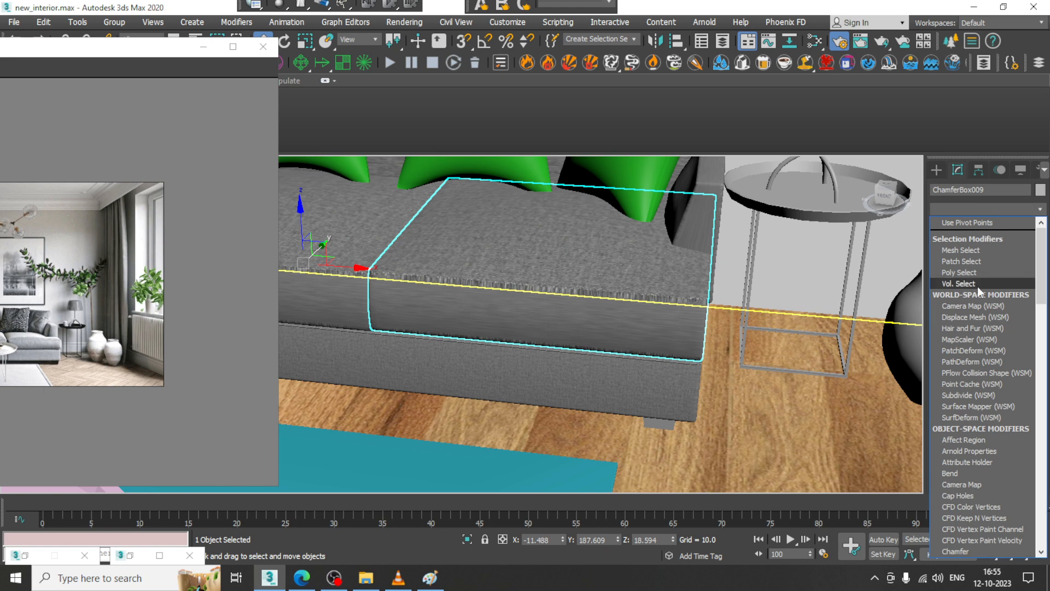
key(u)
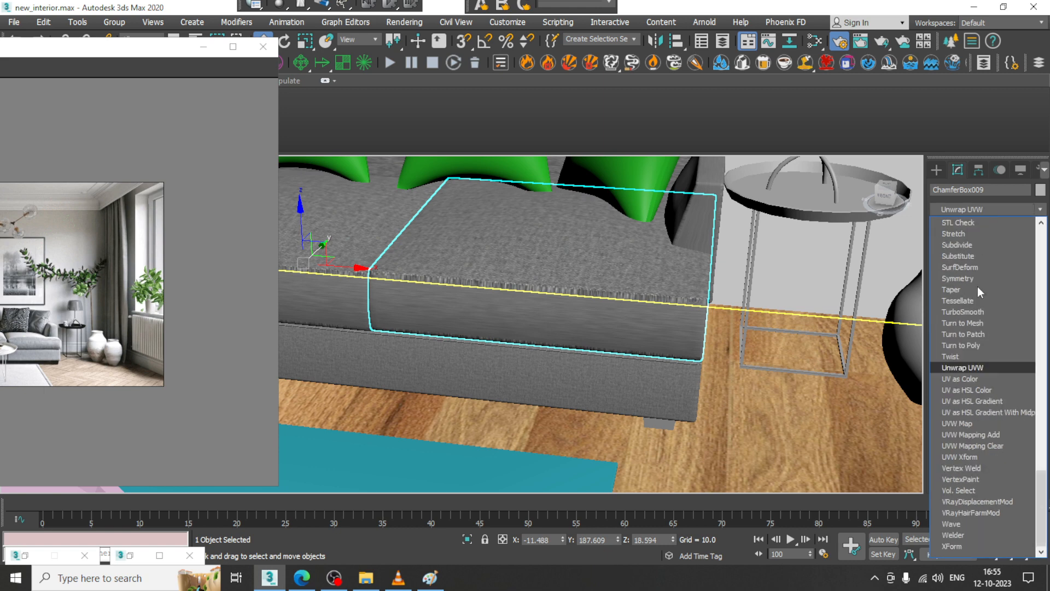
click(969, 424)
click(971, 409)
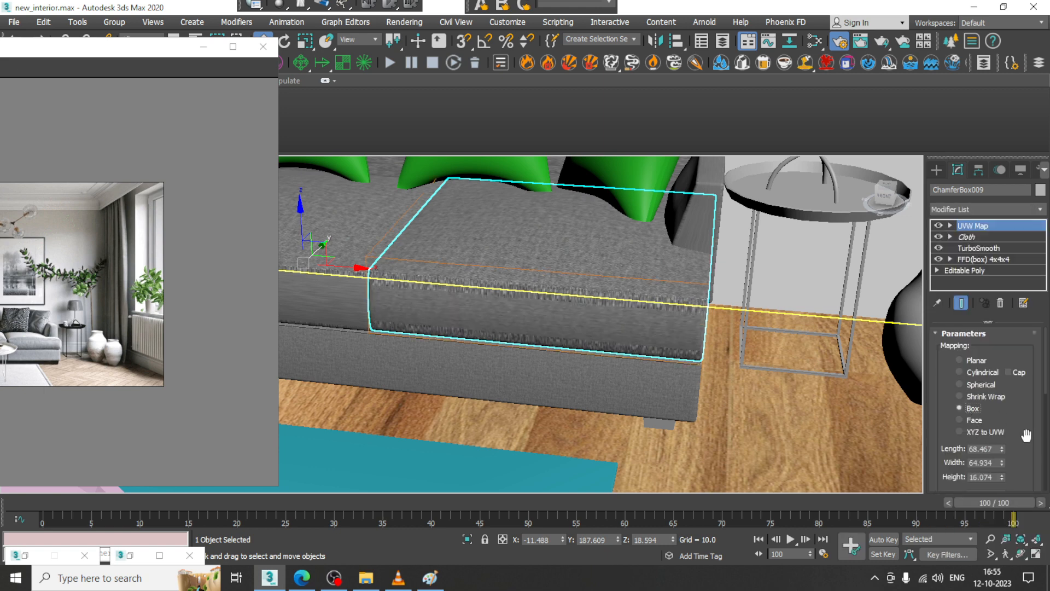
Set this seat cushion's UVW mapping width to about 18.2 and its height to about 34.1
scroll(1019, 422, down, 1)
drag(1003, 437, 1019, 484)
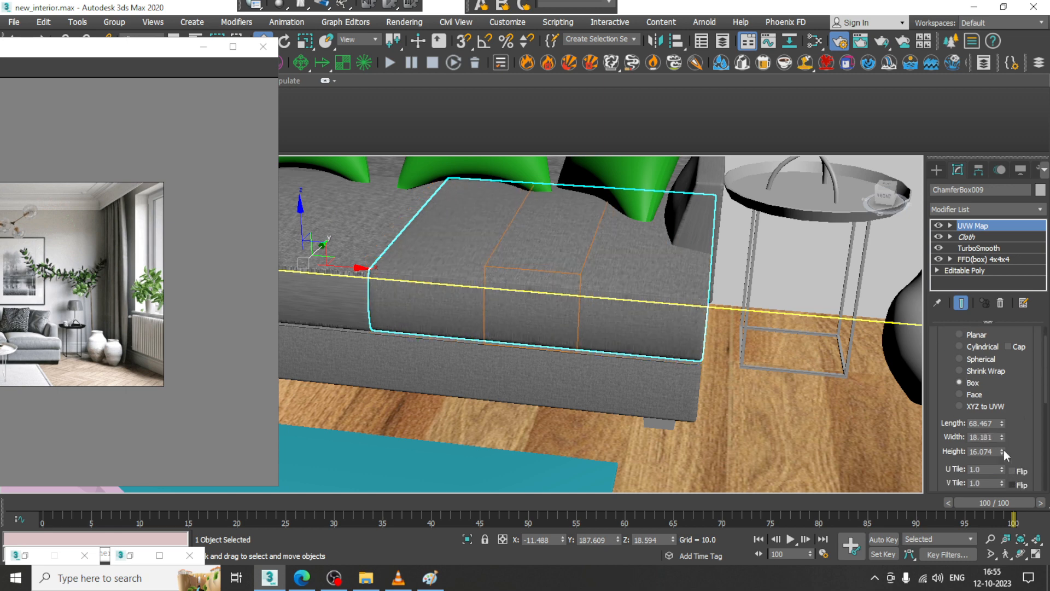
drag(1003, 450, 1003, 431)
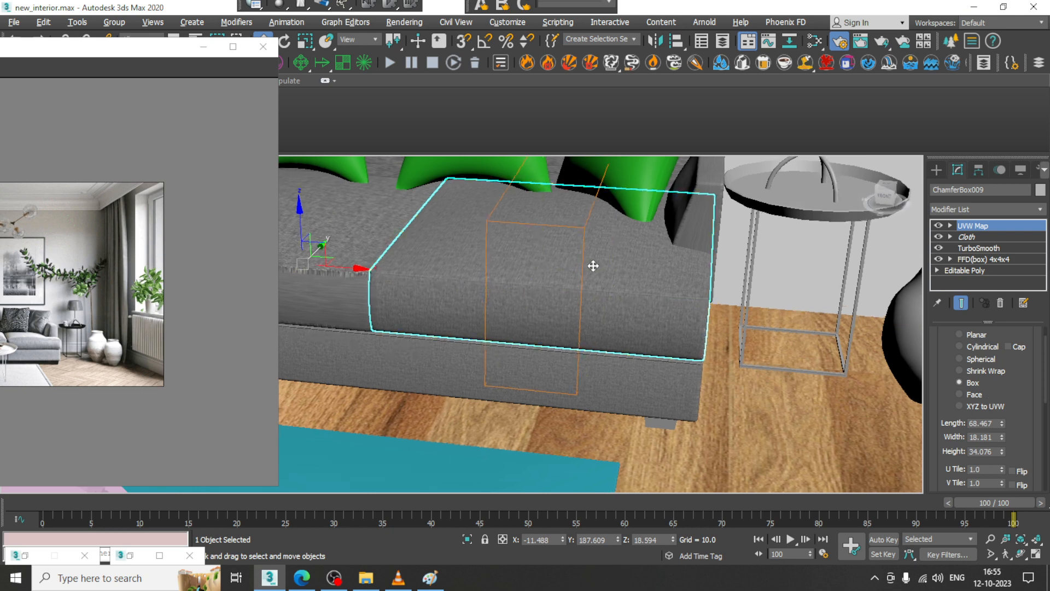
Apply a Box UVW Map modifier to the middle seat cushion and set its mapping width to about 14.9
middle_drag(593, 266, 689, 307)
click(446, 287)
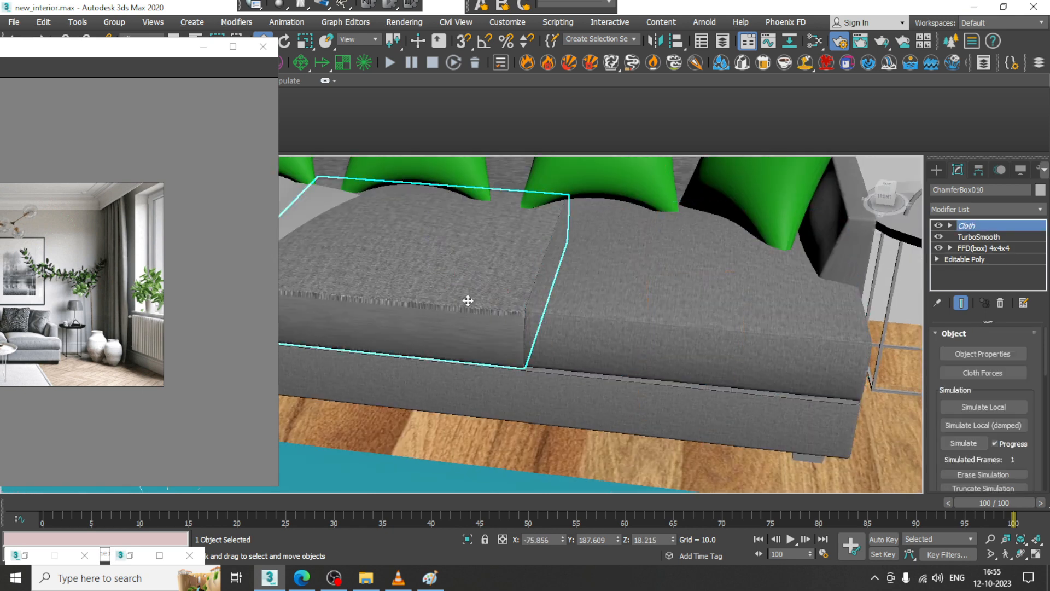
key(z)
click(984, 210)
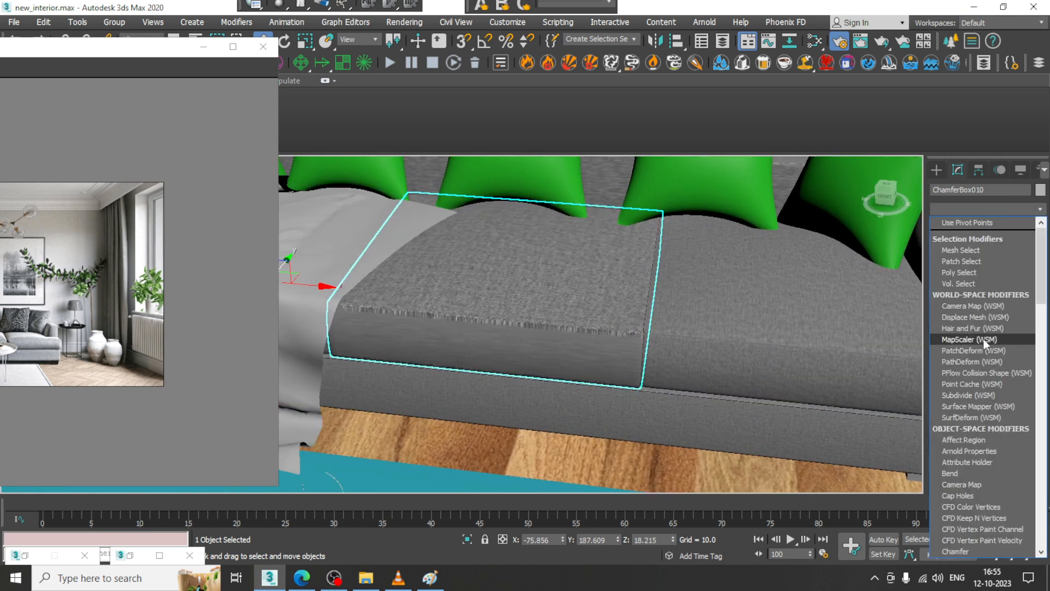
key(u)
click(969, 423)
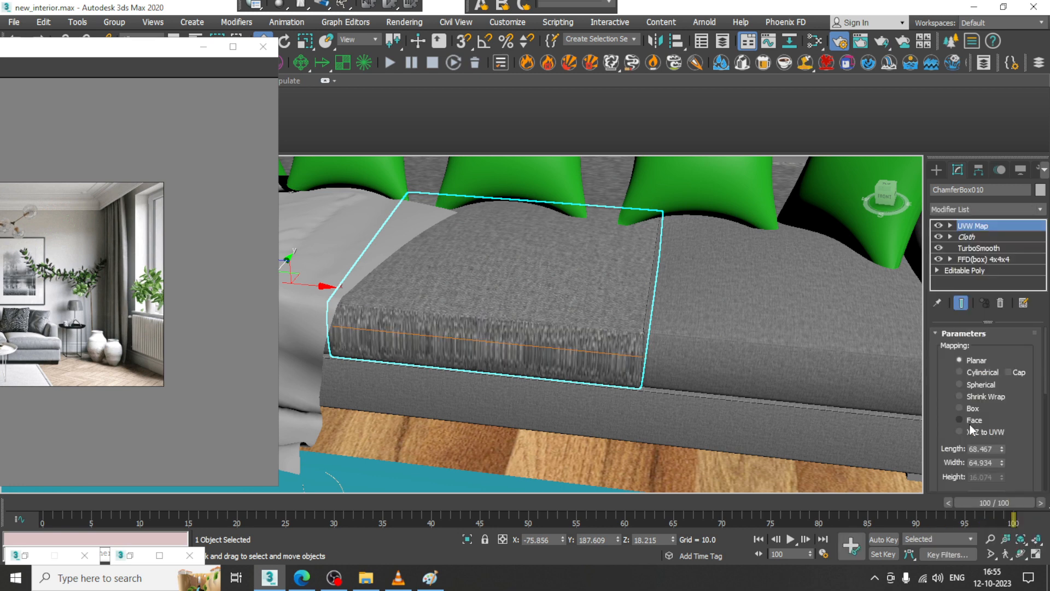
click(973, 410)
drag(1002, 463, 1020, 514)
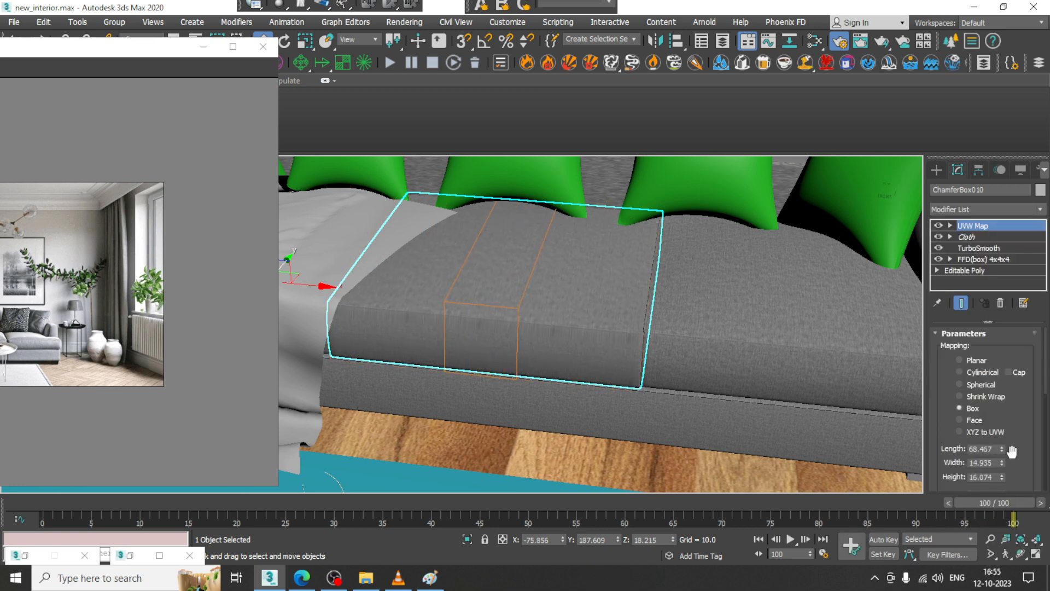
Set the middle seat cushion's UVW mapping height to about 39.5
drag(1002, 477, 989, 350)
alt+middle_drag(579, 285, 675, 312)
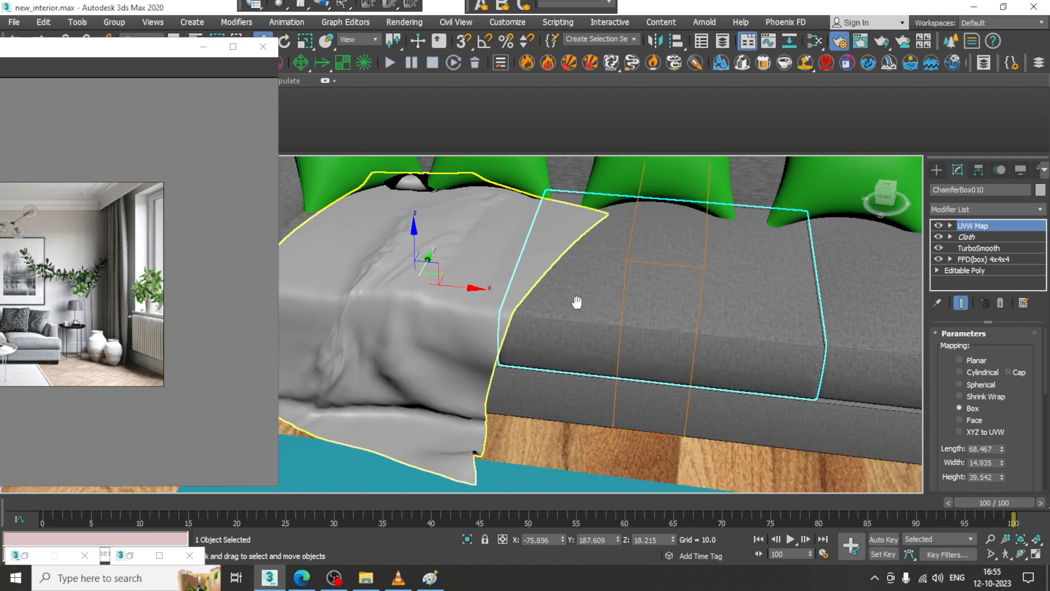
alt+middle_drag(577, 302, 610, 320)
Apply a UVW Map modifier with Box mapping to the seat cushion under the throw blanket
click(330, 323)
click(986, 208)
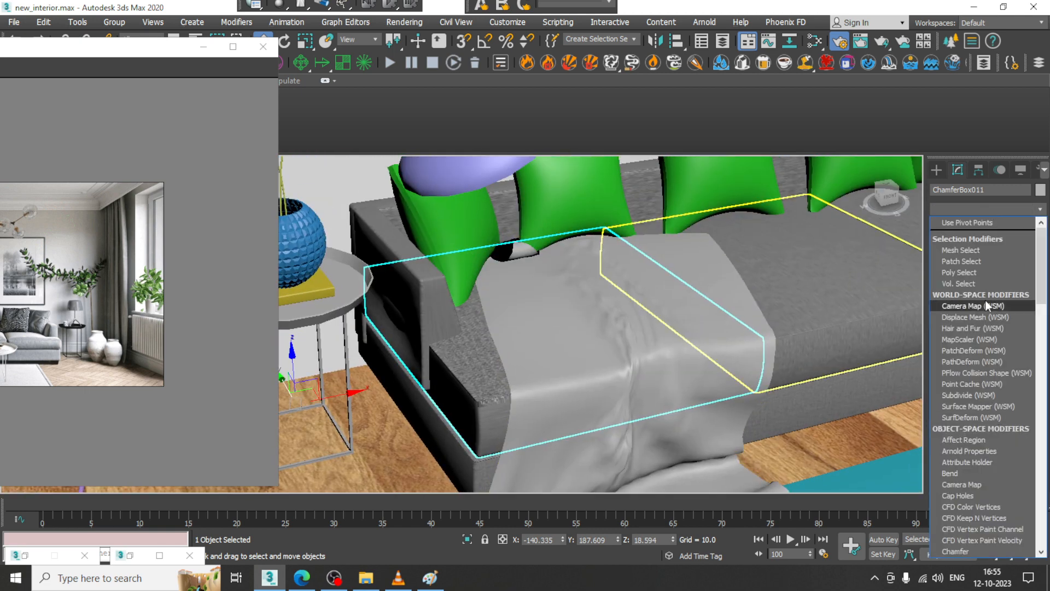
scroll(986, 300, down, 15)
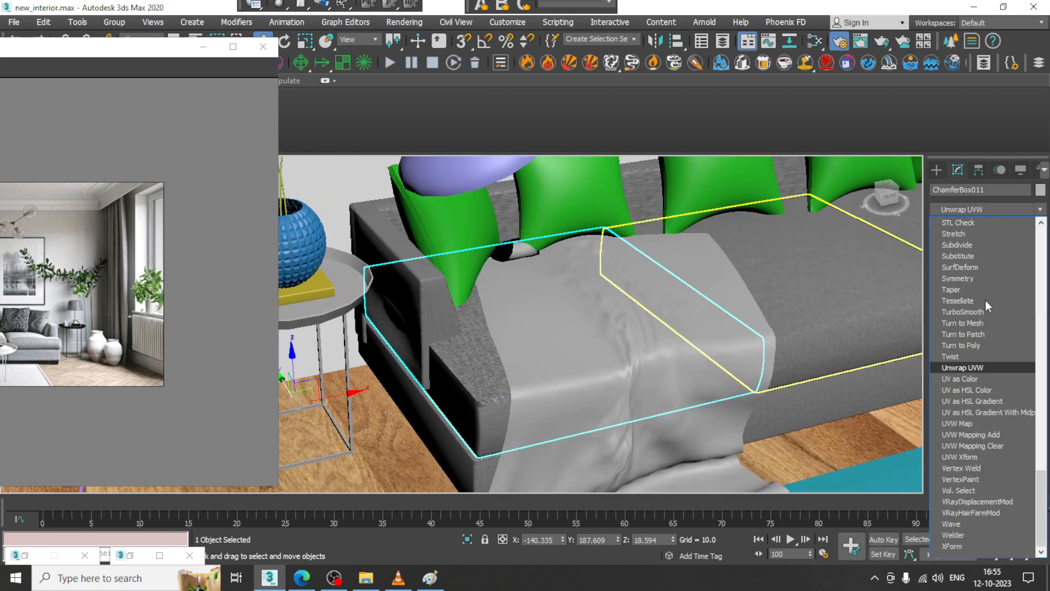
click(983, 423)
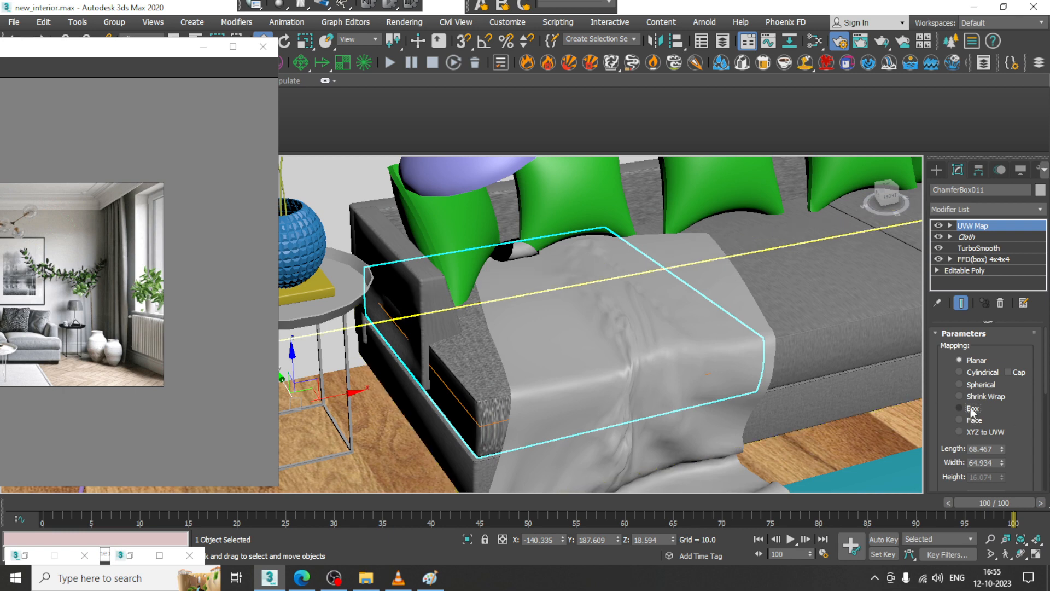
click(971, 411)
alt+middle_drag(656, 315, 602, 335)
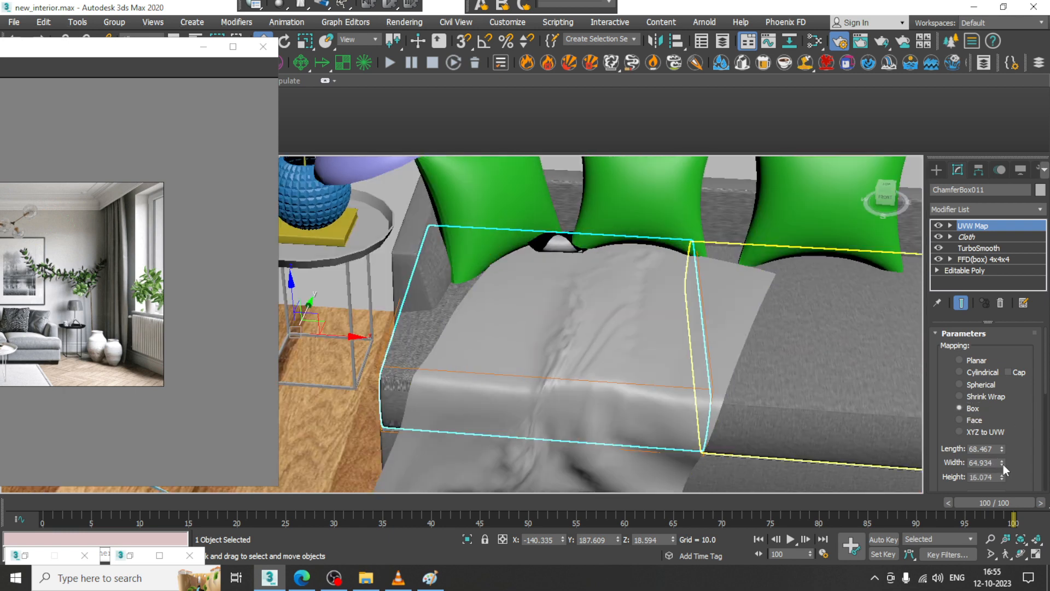
Set the blanket-covered seat cushion's UVW mapping width to about 13 and its height to about 37.5
drag(1003, 464, 1026, 518)
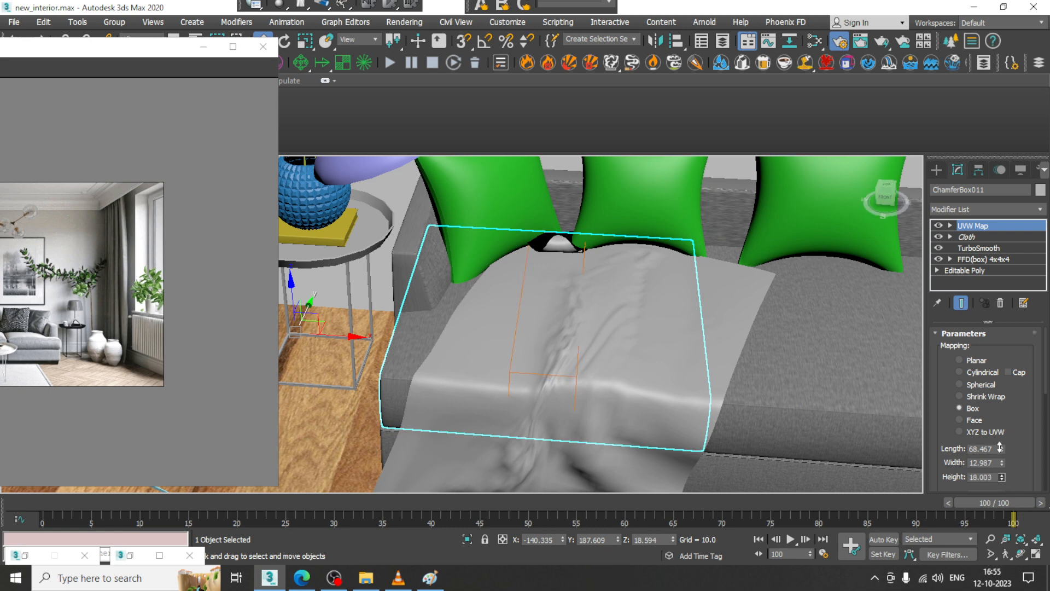
drag(1002, 477, 982, 389)
alt+middle_drag(690, 252, 648, 253)
scroll(613, 290, down, 5)
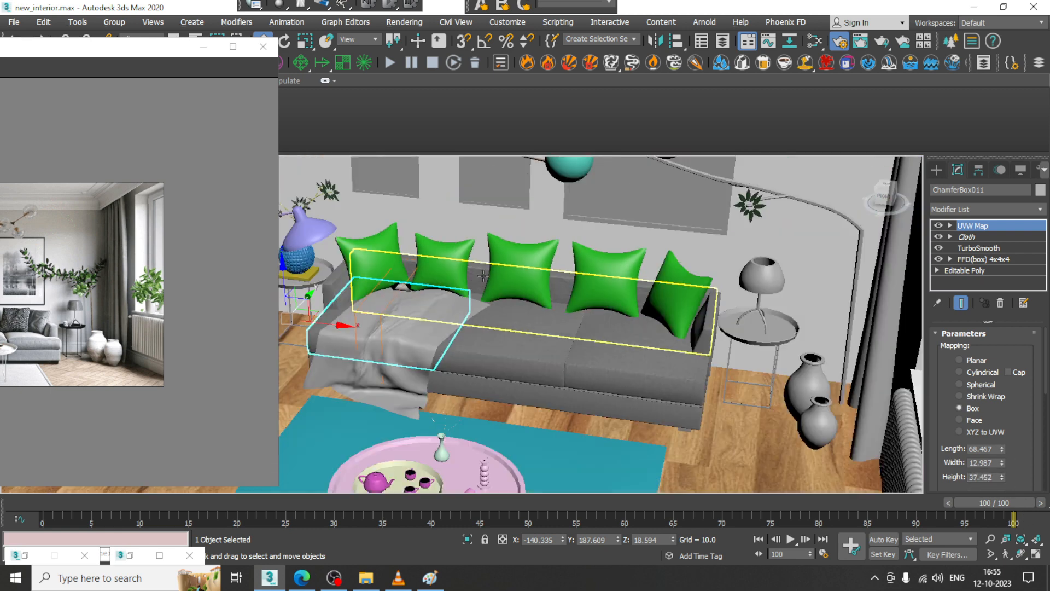
Apply a Box UVW Map modifier to the armrest beside the grey table lamp and increase its mapping width
alt+middle_drag(558, 323, 590, 299)
scroll(581, 320, up, 5)
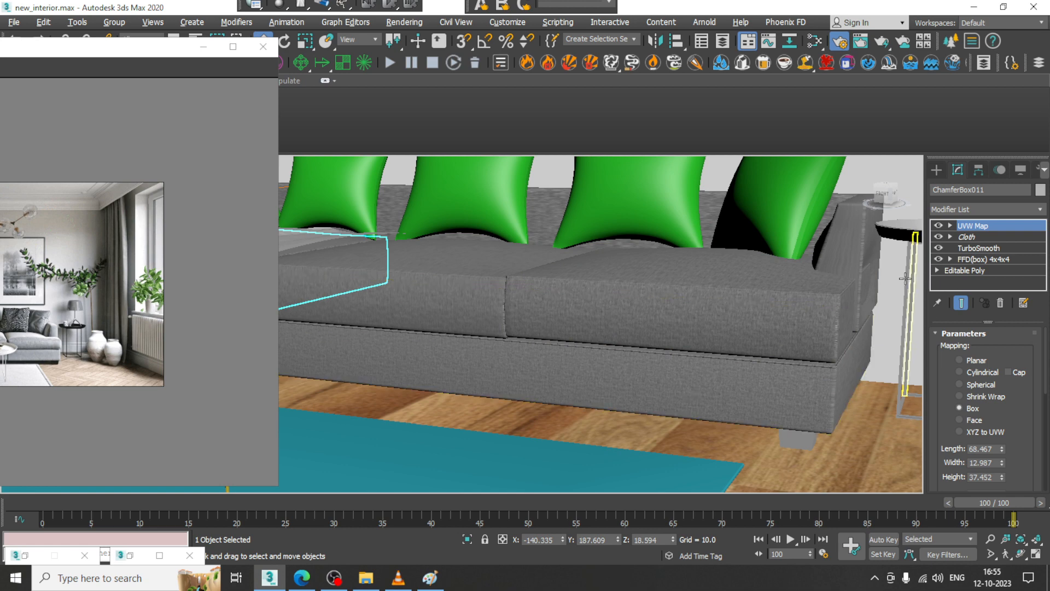
alt+middle_drag(815, 235, 761, 298)
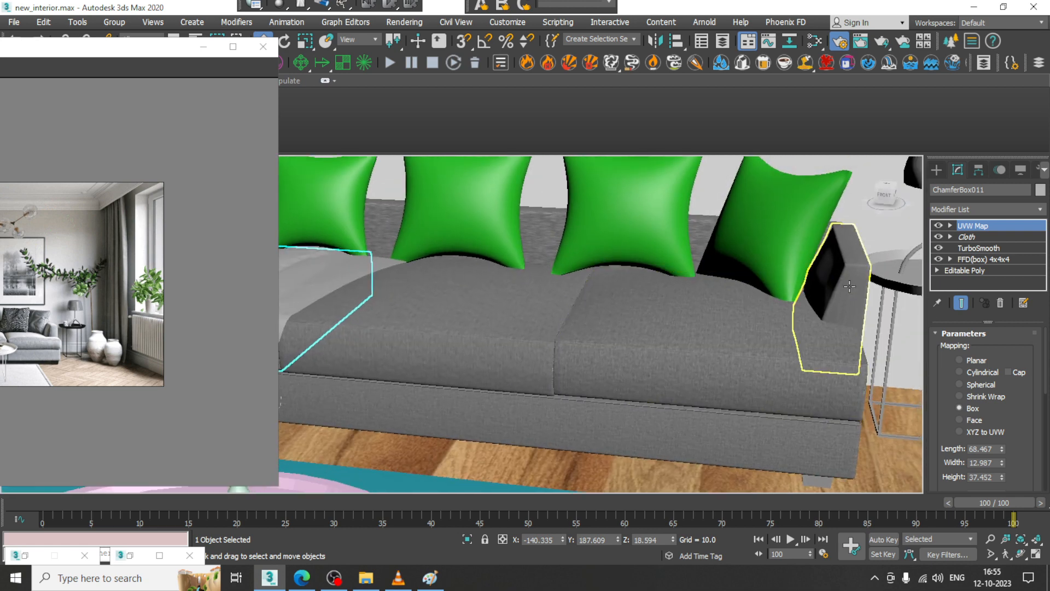
click(829, 258)
scroll(699, 284, up, 4)
scroll(698, 284, down, 4)
scroll(739, 300, up, 3)
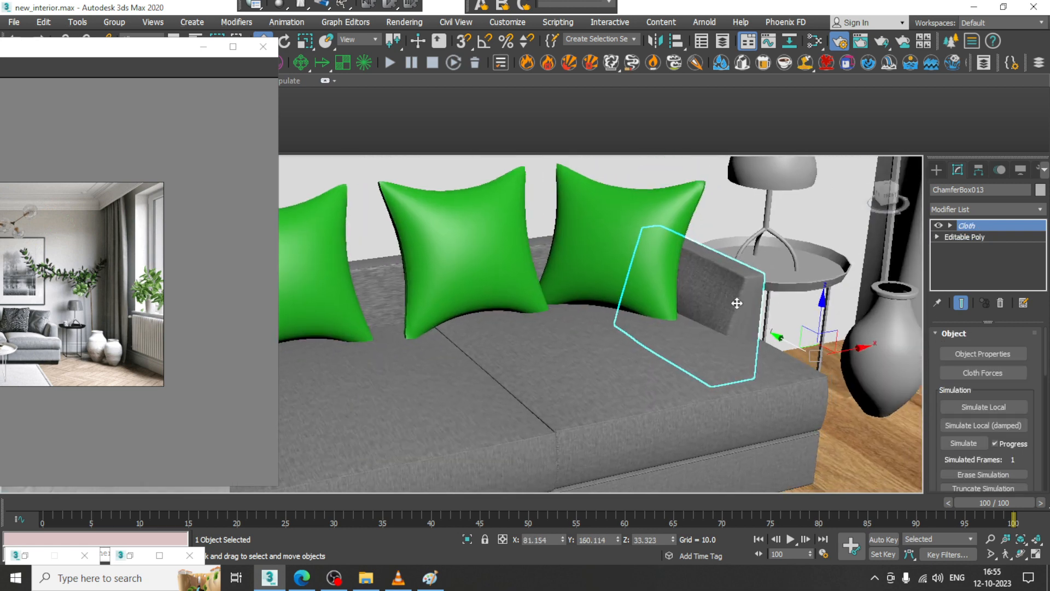
click(982, 209)
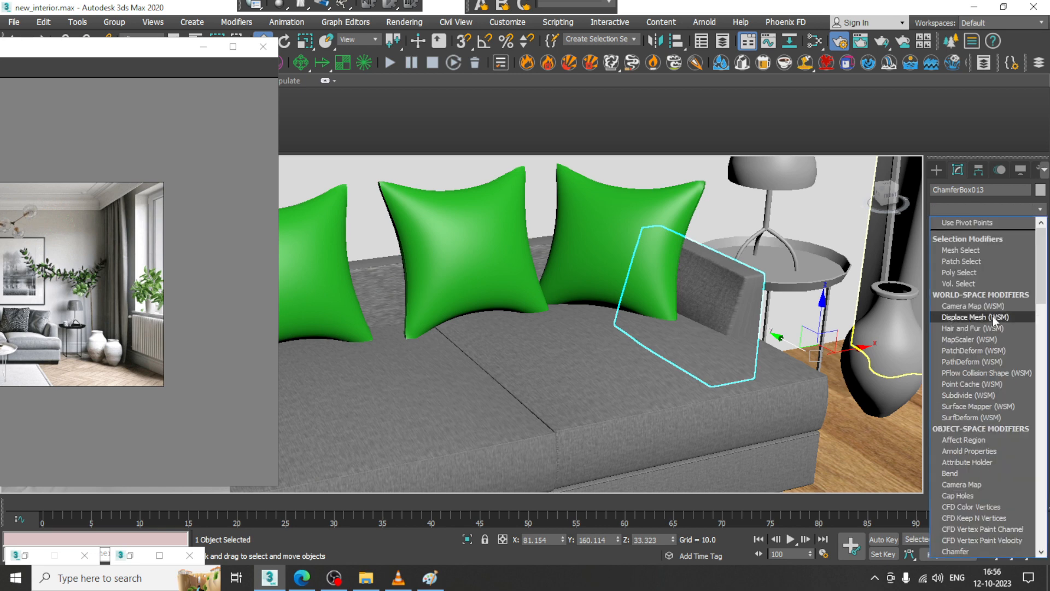
key(u)
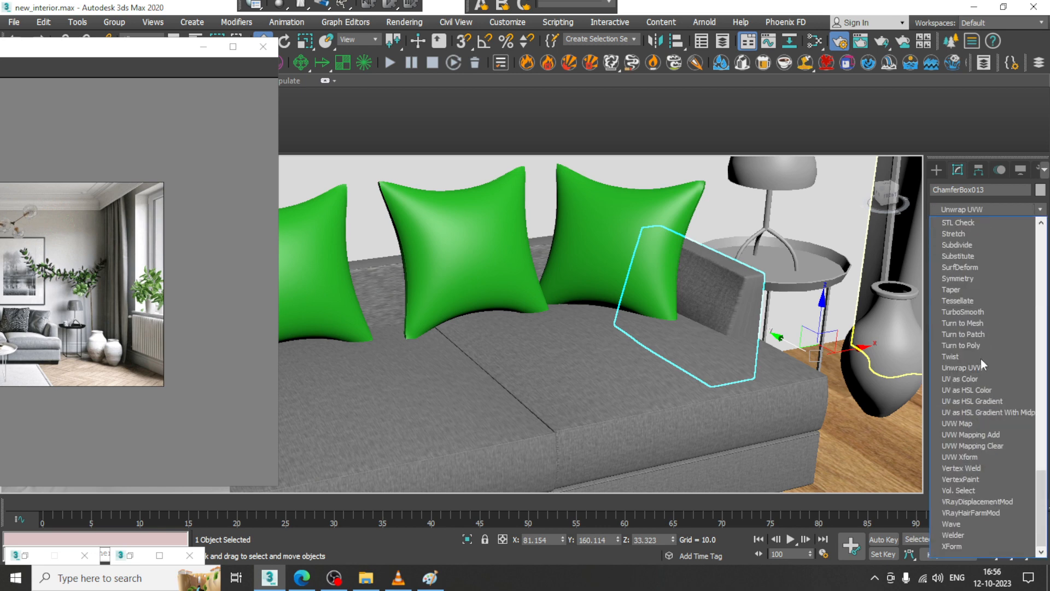
click(976, 423)
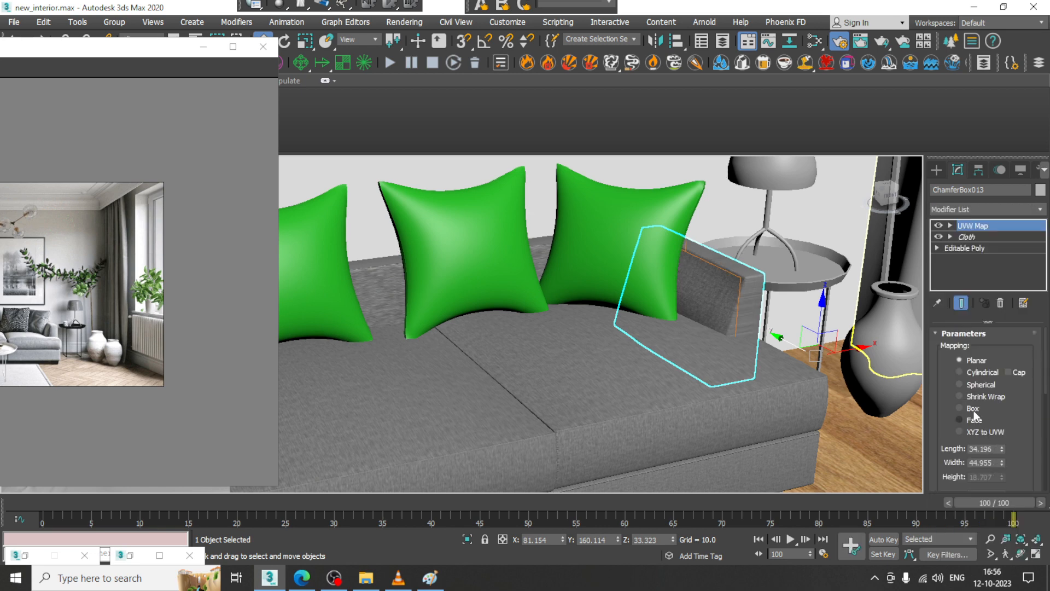
click(973, 410)
drag(1002, 463, 986, 331)
Apply a UVW Map modifier with Box mapping to the sofa's long backrest behind the pillows
alt+middle_drag(629, 311, 482, 312)
middle_drag(481, 312, 679, 350)
click(584, 281)
alt+middle_drag(585, 282, 656, 257)
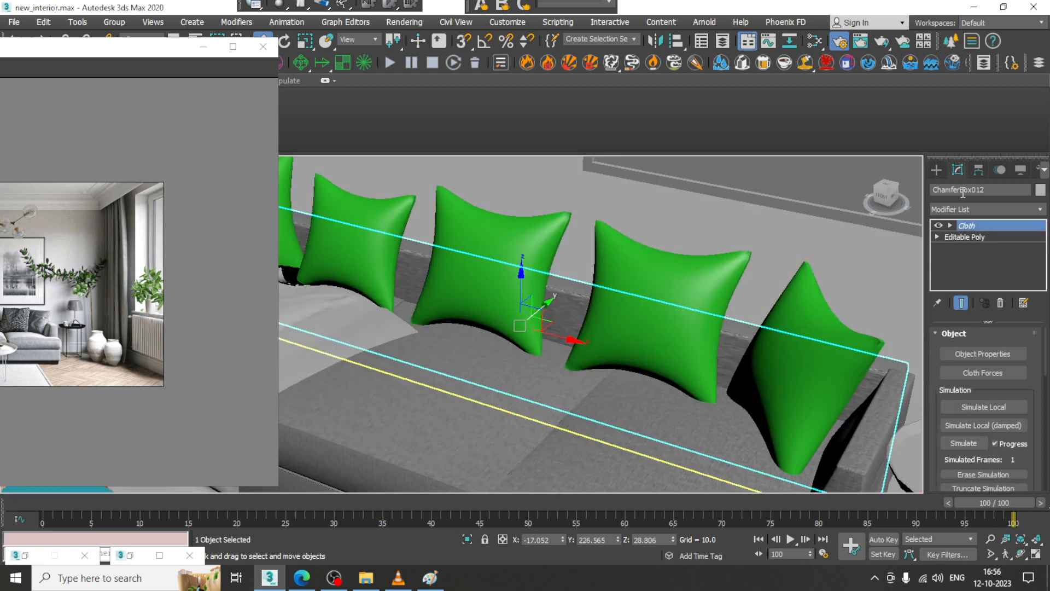
click(973, 208)
key(u)
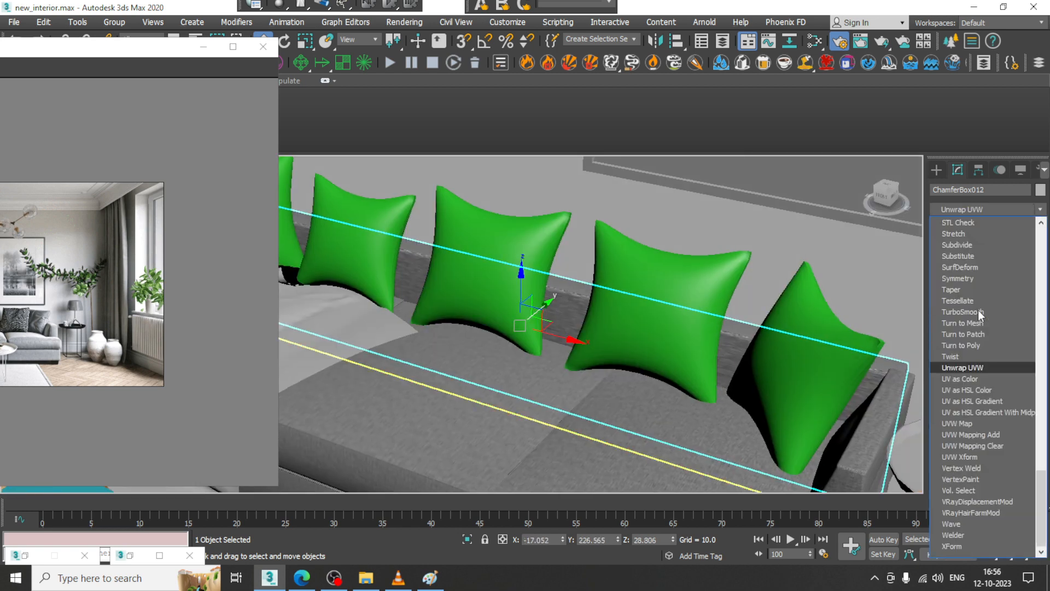
click(982, 425)
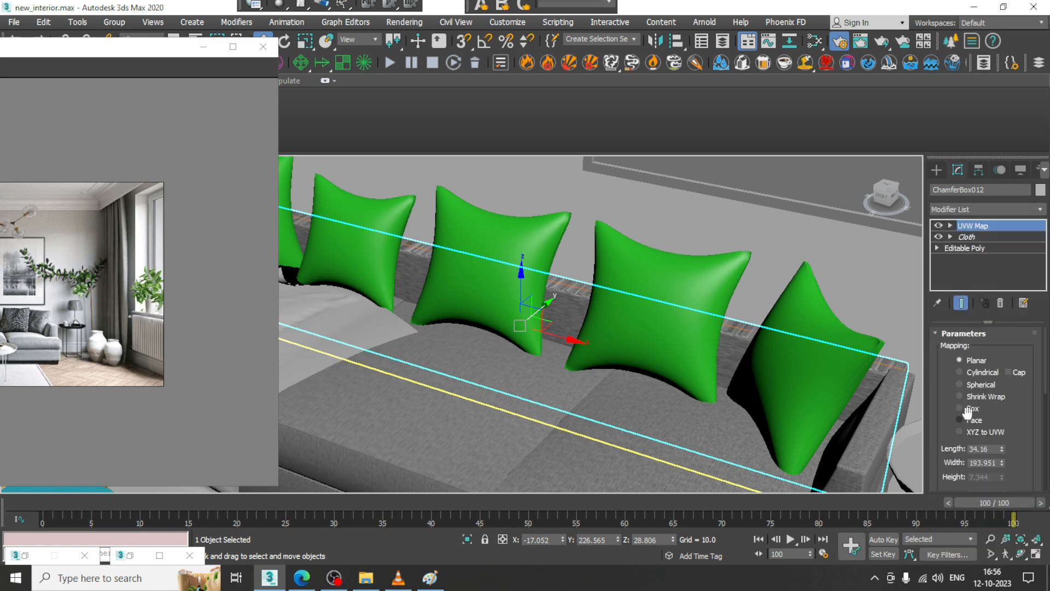
click(968, 410)
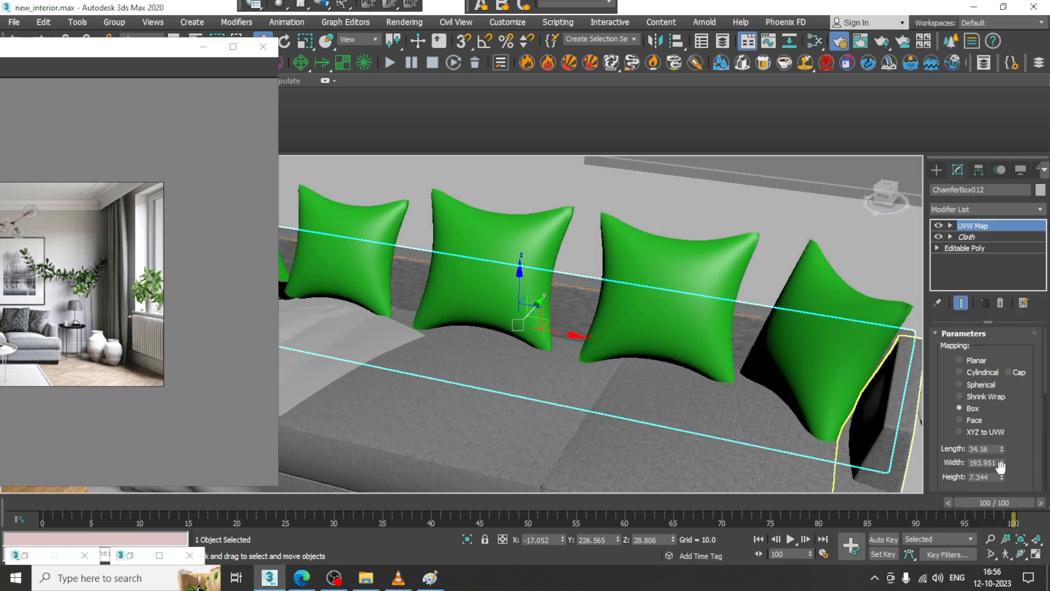
Set the backrest's UVW mapping length to about 83, width to about 38.8 and height to about 50.7, isolating it temporarily
drag(1001, 465, 1026, 521)
drag(1003, 480, 980, 330)
right_click(985, 354)
drag(991, 385, 985, 349)
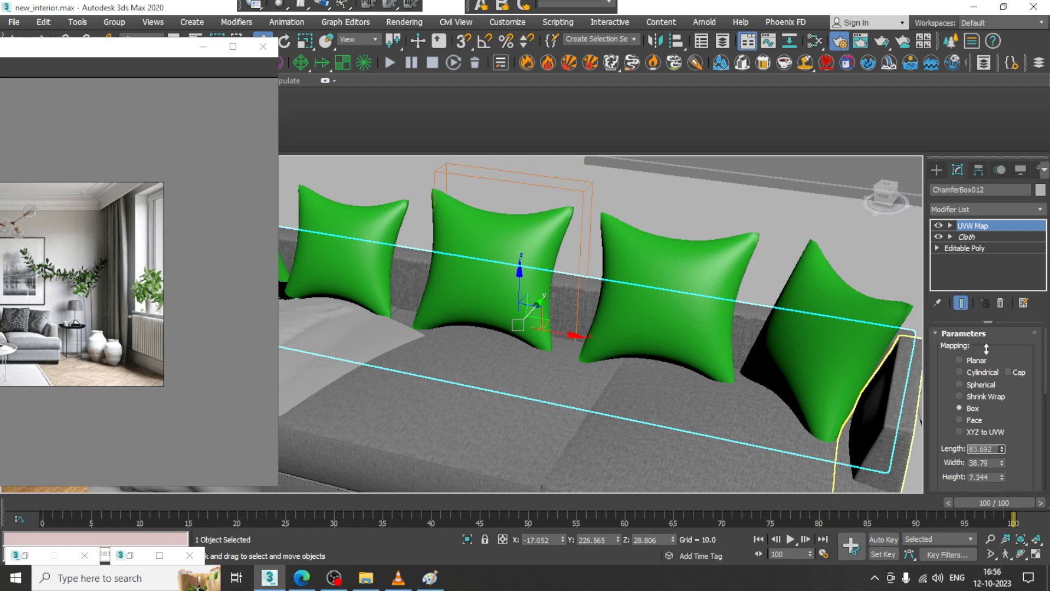
mouse_move(618, 350)
alt+middle_down()
mouse_move(675, 315)
mouse_move(644, 331)
mouse_move(691, 345)
mouse_move(629, 358)
alt+middle_up()
key(alt+q)
drag(1002, 474, 1002, 393)
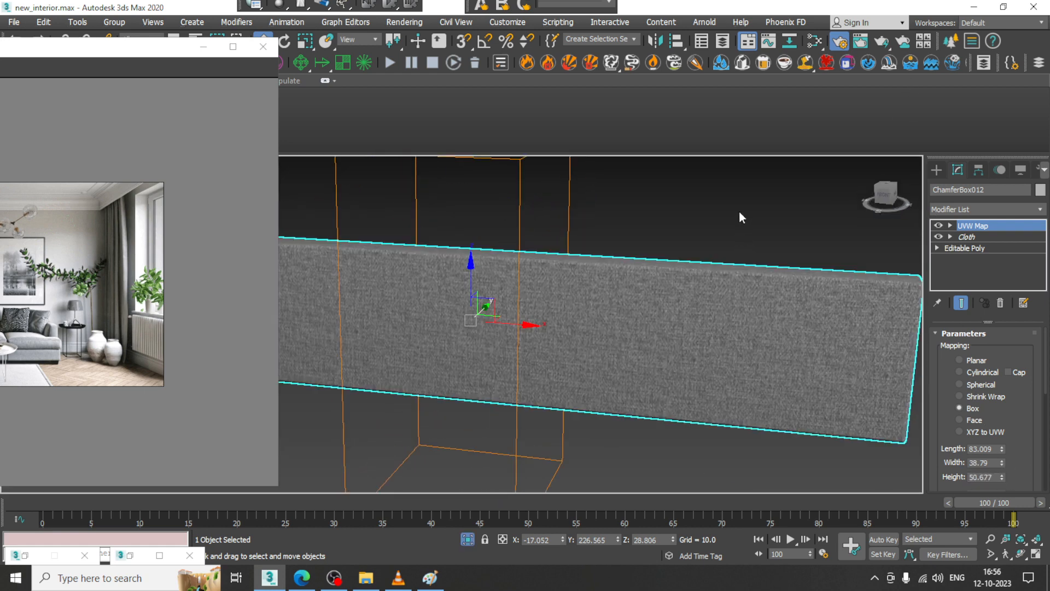
right_click(740, 211)
click(772, 101)
Apply a UVW Map modifier with Box mapping to the armrest beside the blue vase
alt+middle_drag(702, 226, 634, 279)
middle_drag(393, 284, 598, 291)
scroll(563, 291, up, 2)
click(486, 290)
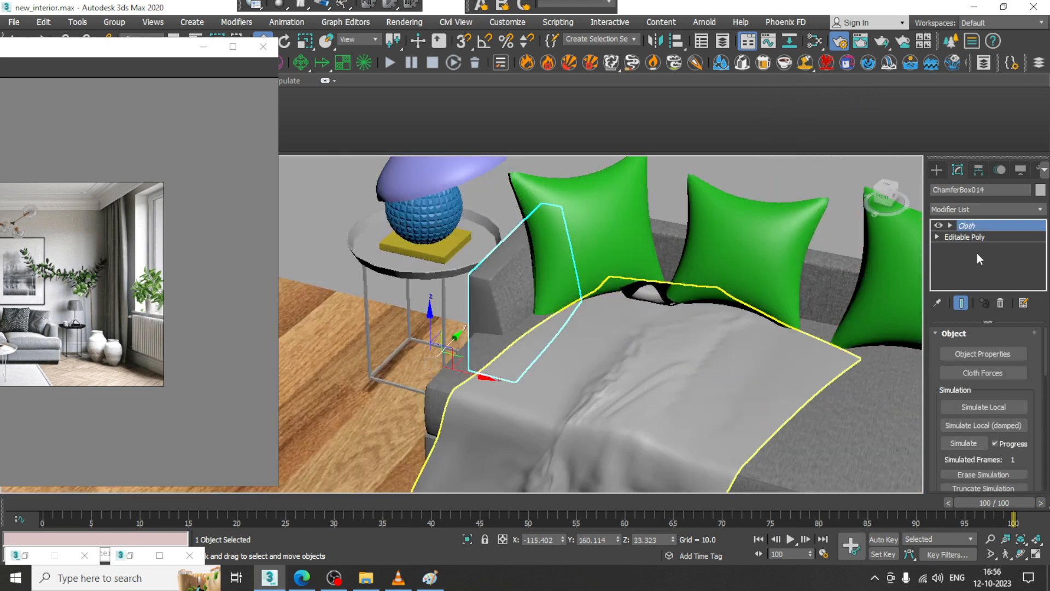
click(974, 209)
scroll(970, 284, down, 10)
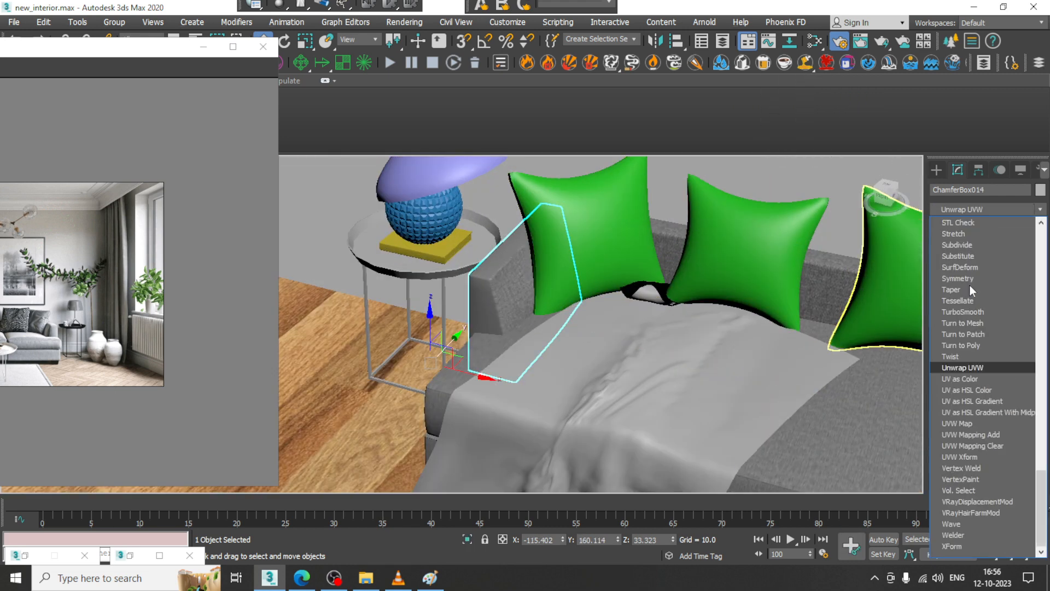
click(986, 426)
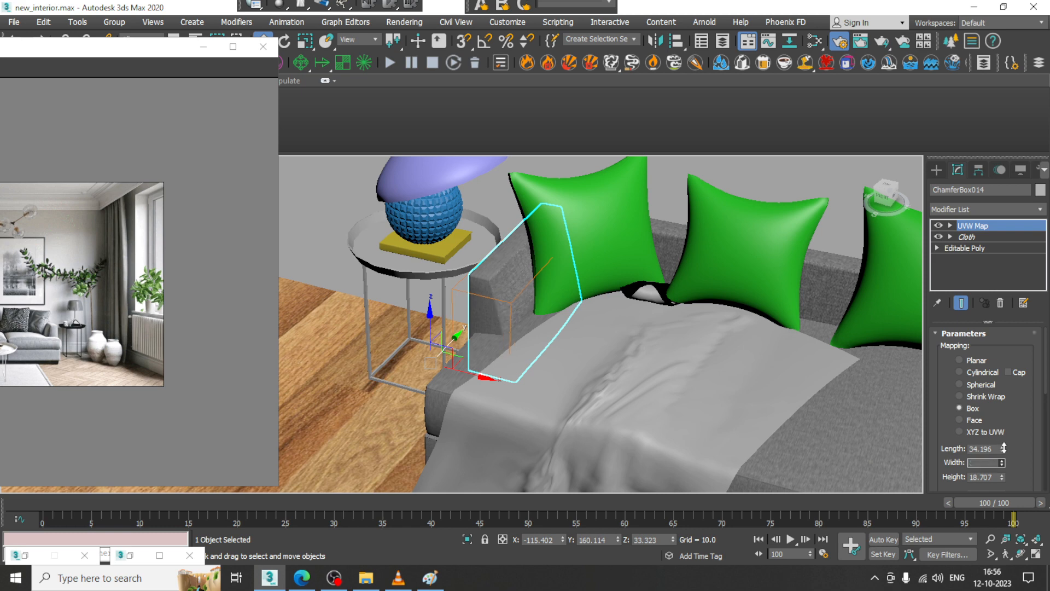
Set this armrest's UVW mapping length to about 45.5, width to about 55.7 and height to about 47.5, and save the scene
drag(1004, 448, 1000, 431)
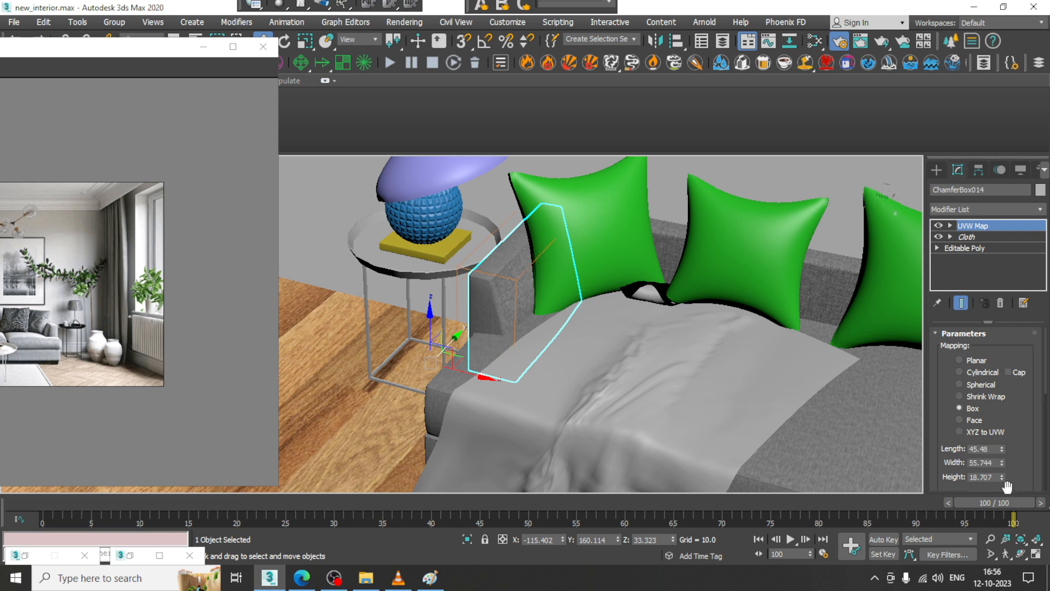
drag(1002, 477, 991, 435)
scroll(639, 384, down, 5)
alt+middle_drag(639, 383, 536, 352)
key(ctrl+s)
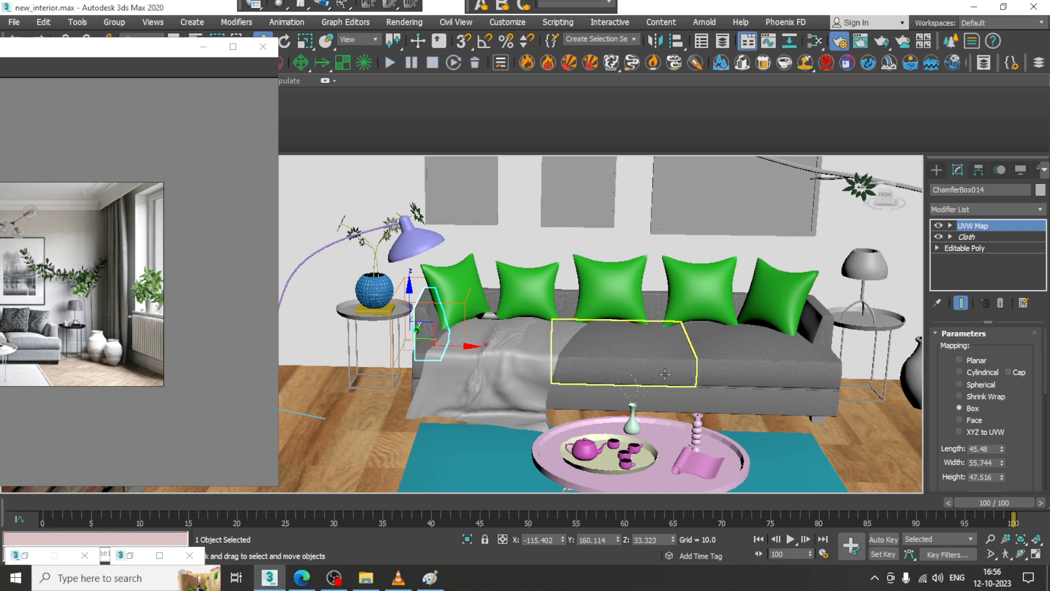
Select the throw blanket draped over the sofa and rename the sofa's fabric material cloth_1
scroll(635, 353, up, 6)
scroll(604, 329, down, 6)
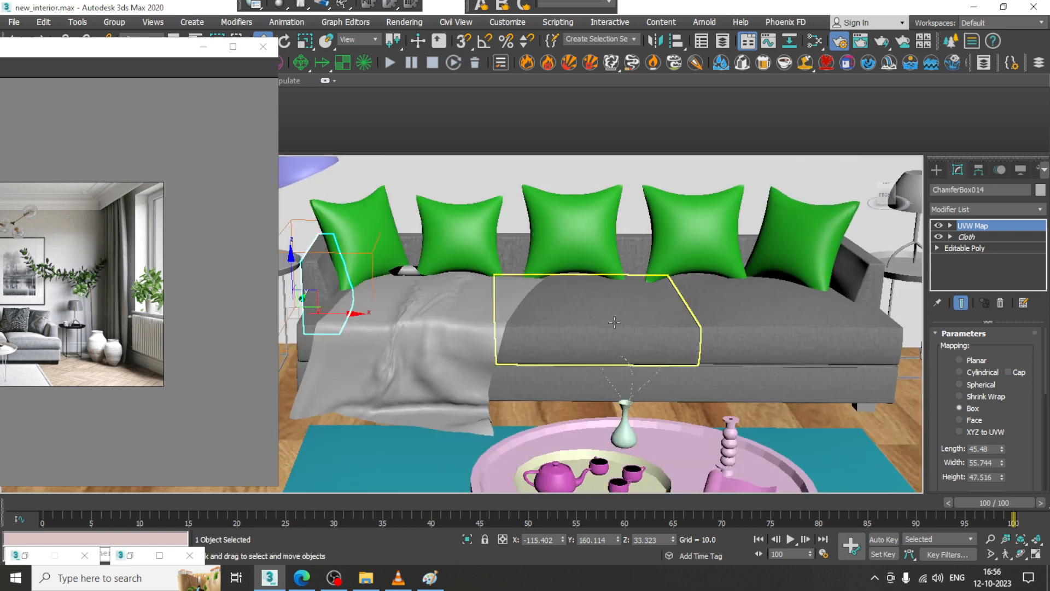
alt+middle_drag(639, 331, 648, 336)
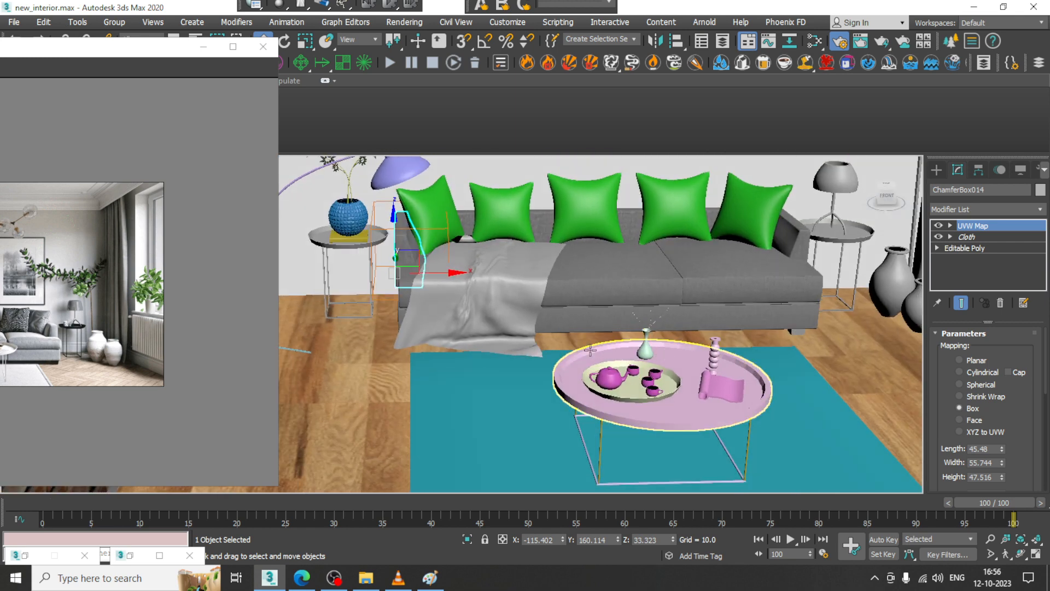
click(535, 334)
alt+middle_drag(535, 335, 530, 313)
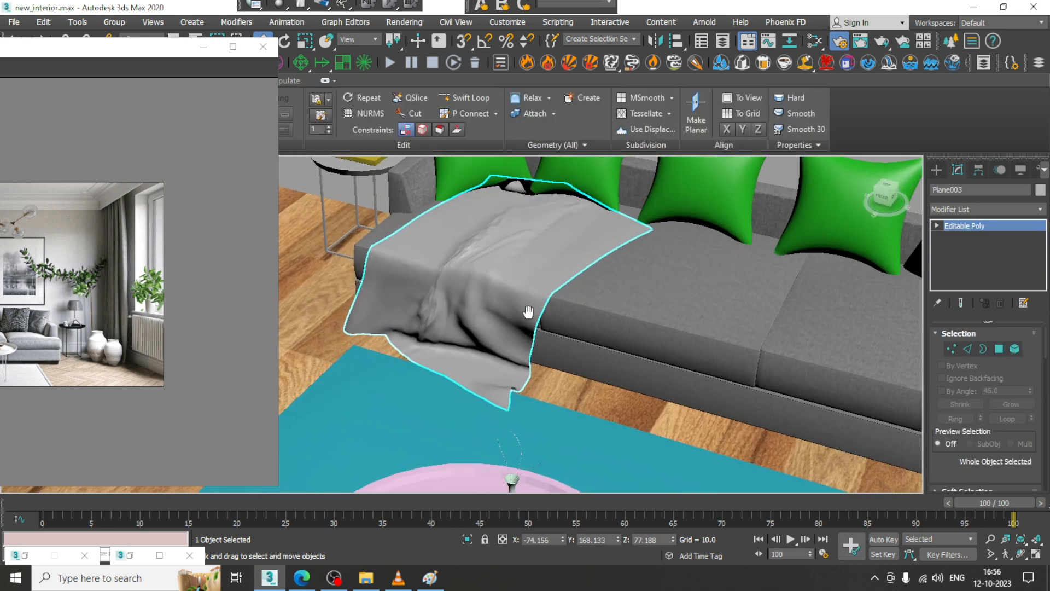
key(m)
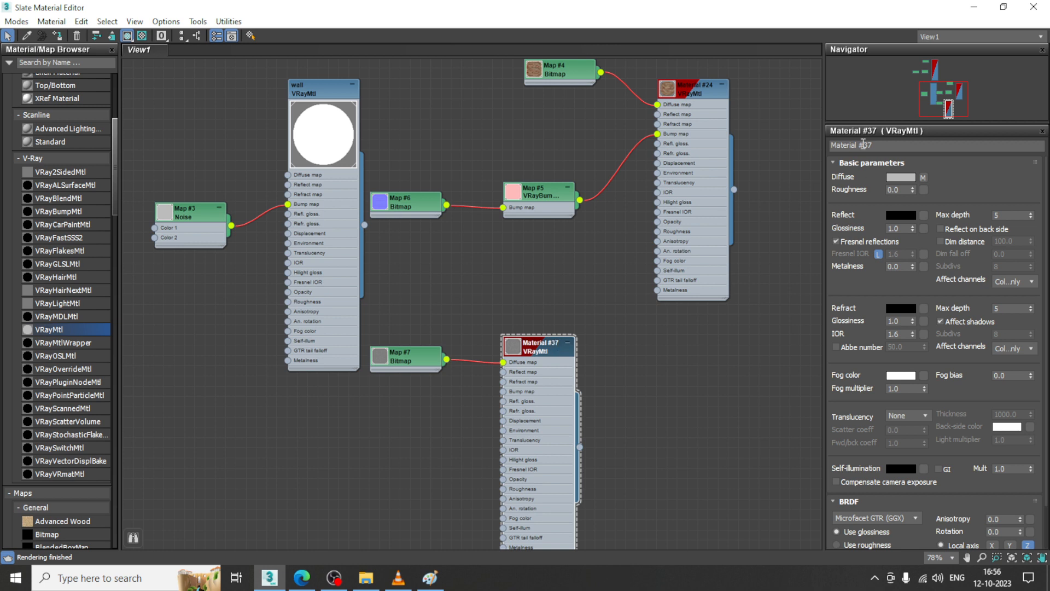
click(882, 145)
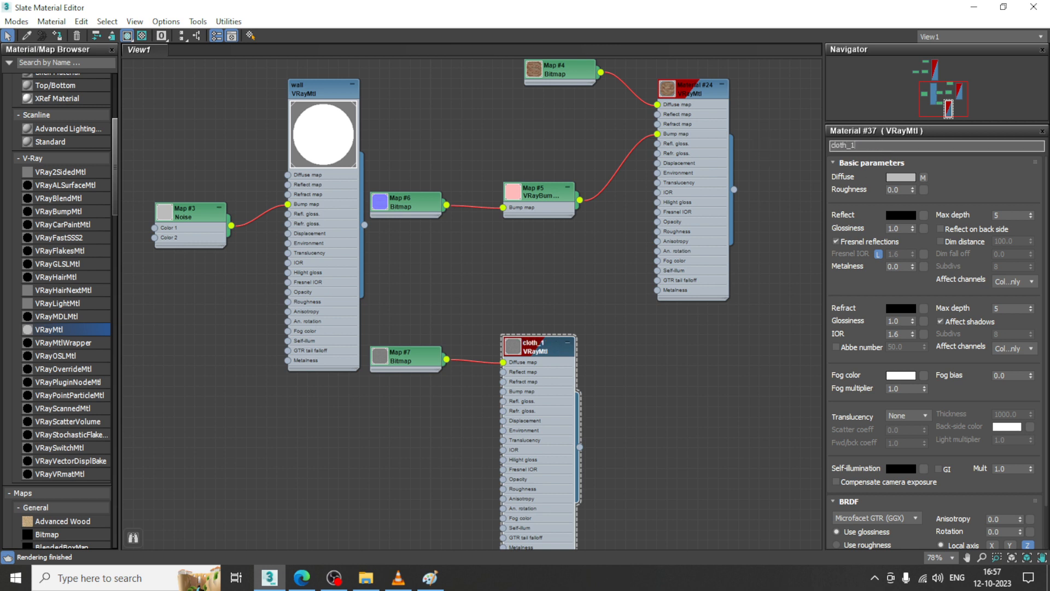
click(974, 7)
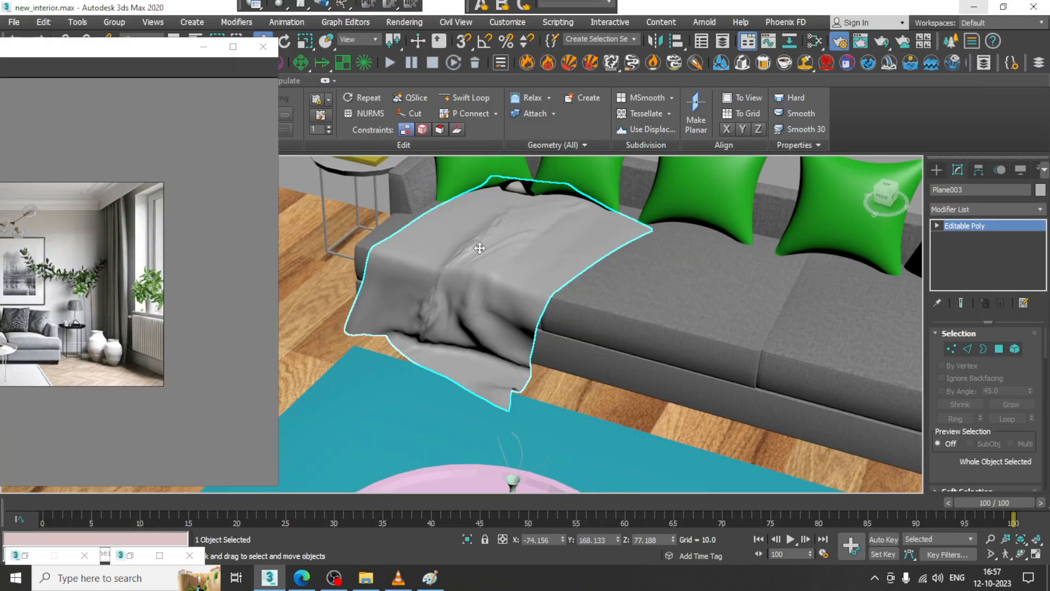
Create a new VRayMtl below cloth_1 and load the brown-linen texture as its diffuse bitmap
key(m)
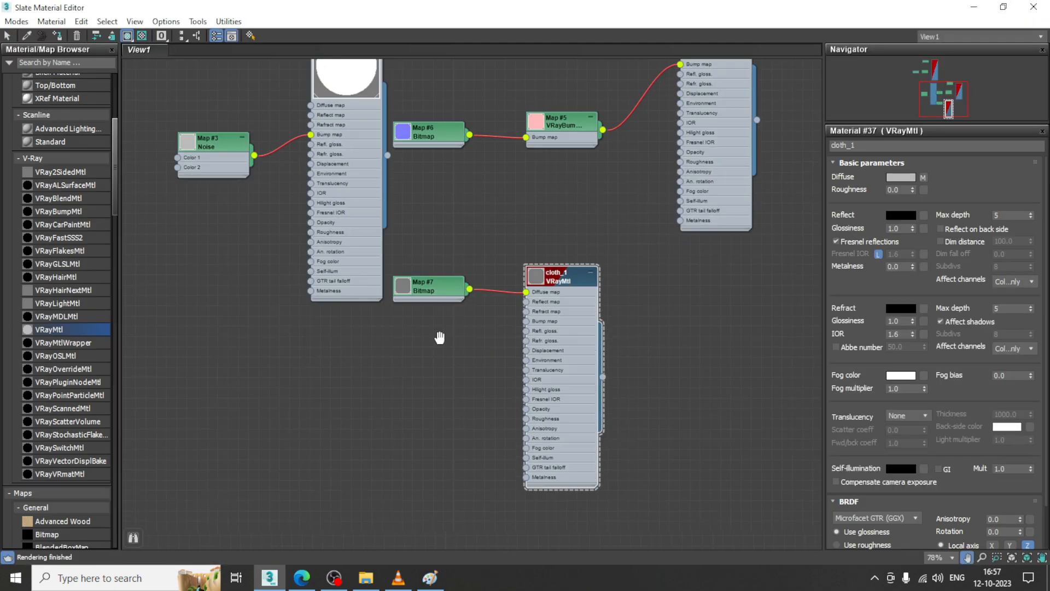
drag(403, 327, 404, 326)
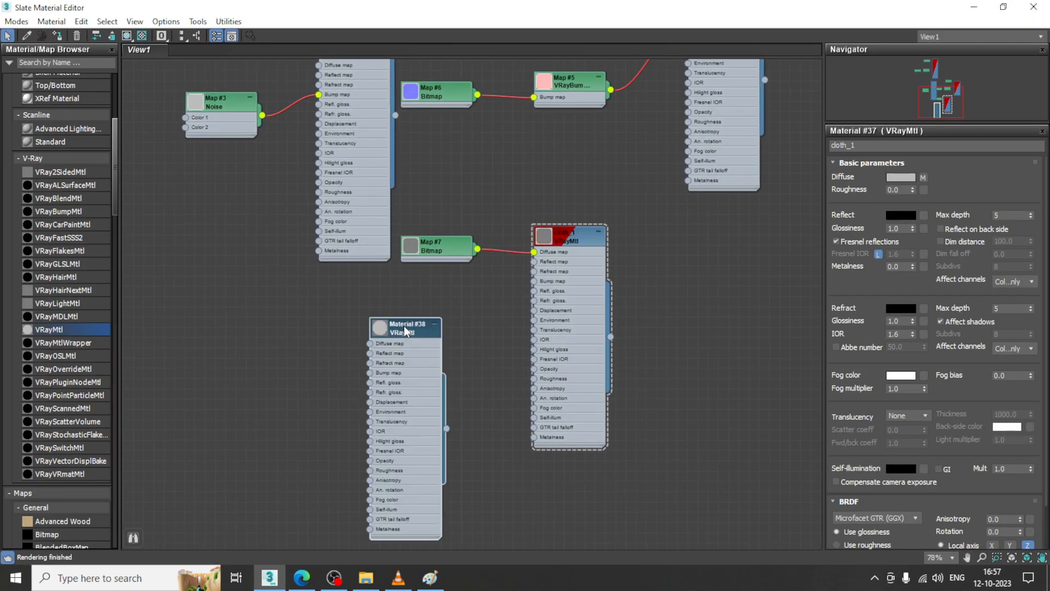
click(928, 176)
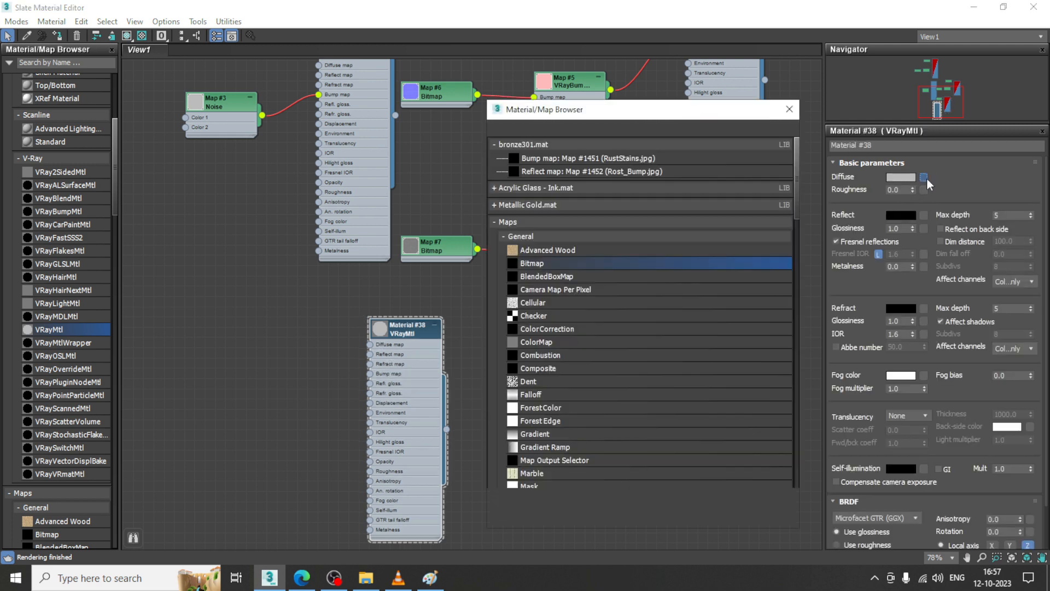
double_click(557, 262)
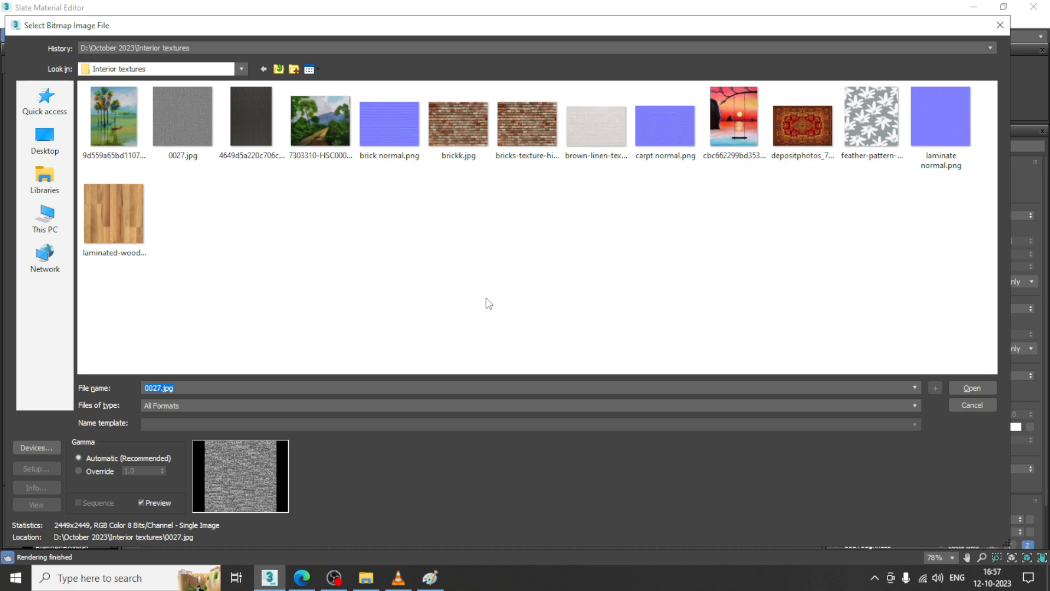
double_click(616, 125)
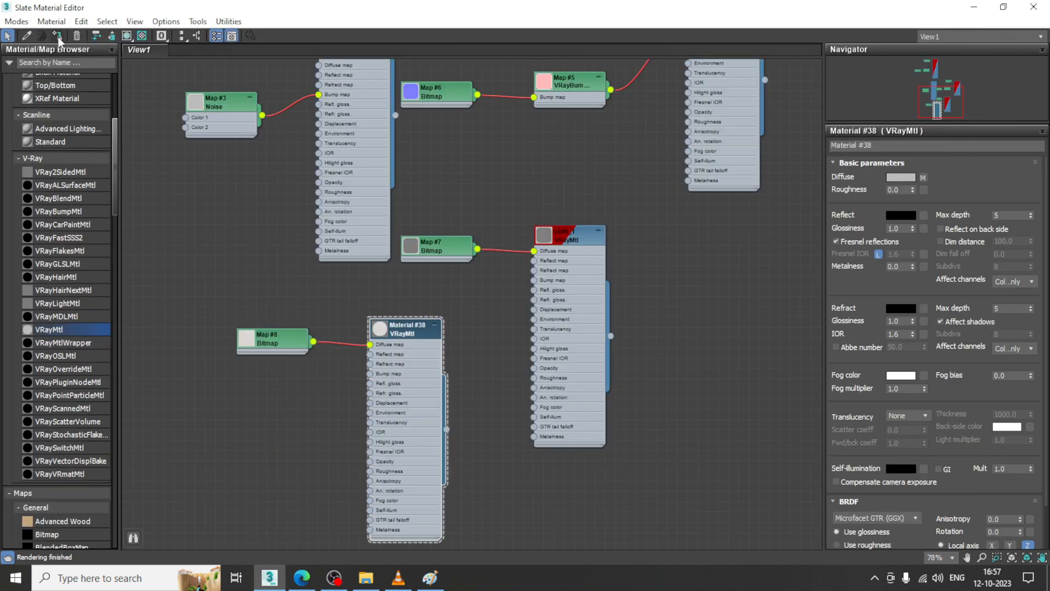
Show the new linen material's texture on the throw blanket in the viewport and inspect the weave up close
click(127, 39)
click(974, 8)
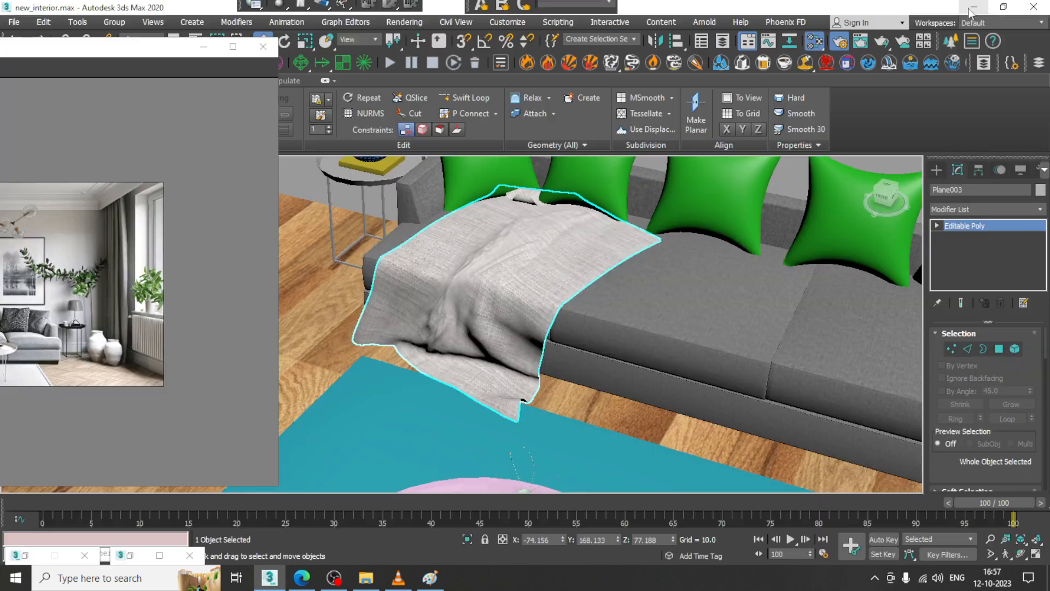
scroll(581, 306, up, 5)
middle_drag(592, 310, 618, 316)
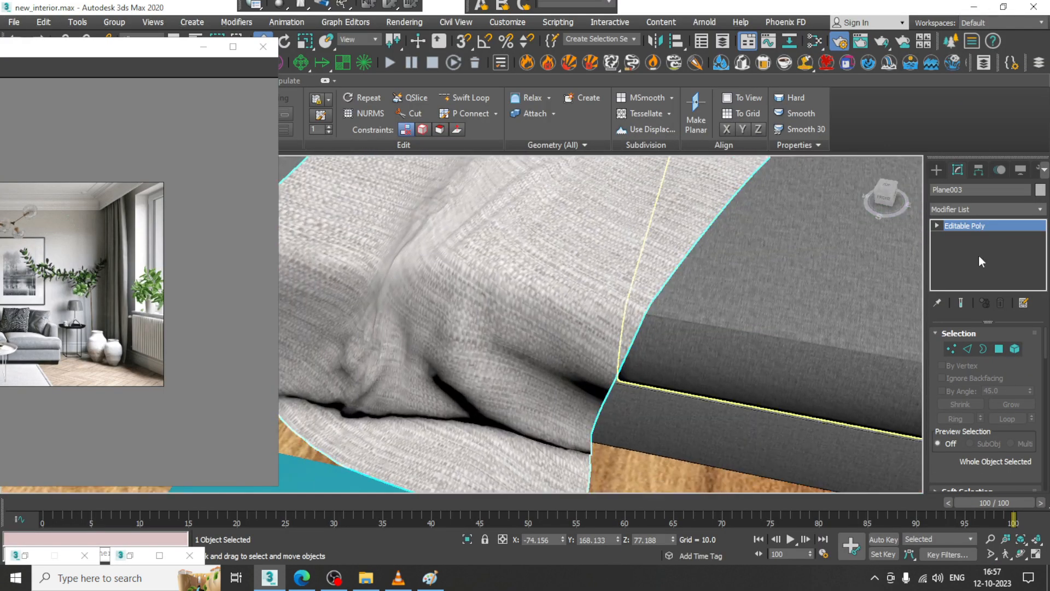
Apply a UVW Map modifier with Box mapping to the throw blanket
click(987, 210)
key(u)
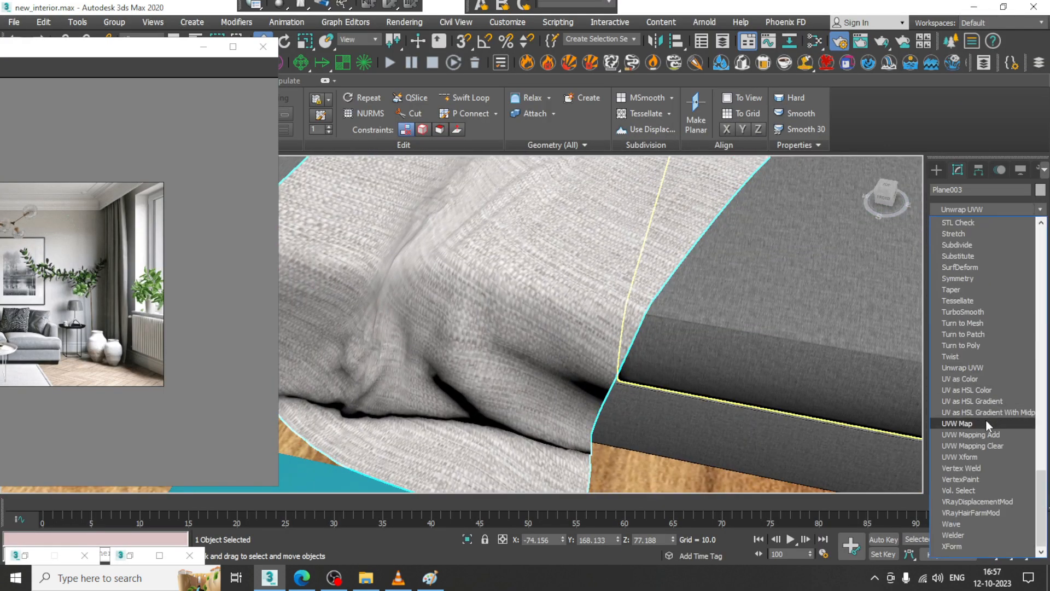
click(977, 419)
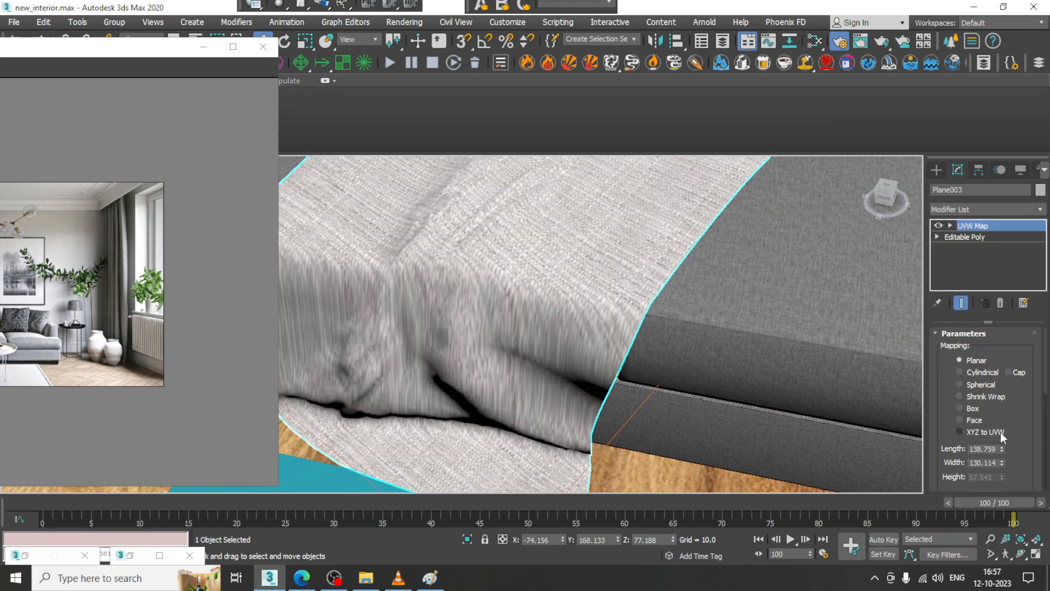
click(972, 408)
key(z)
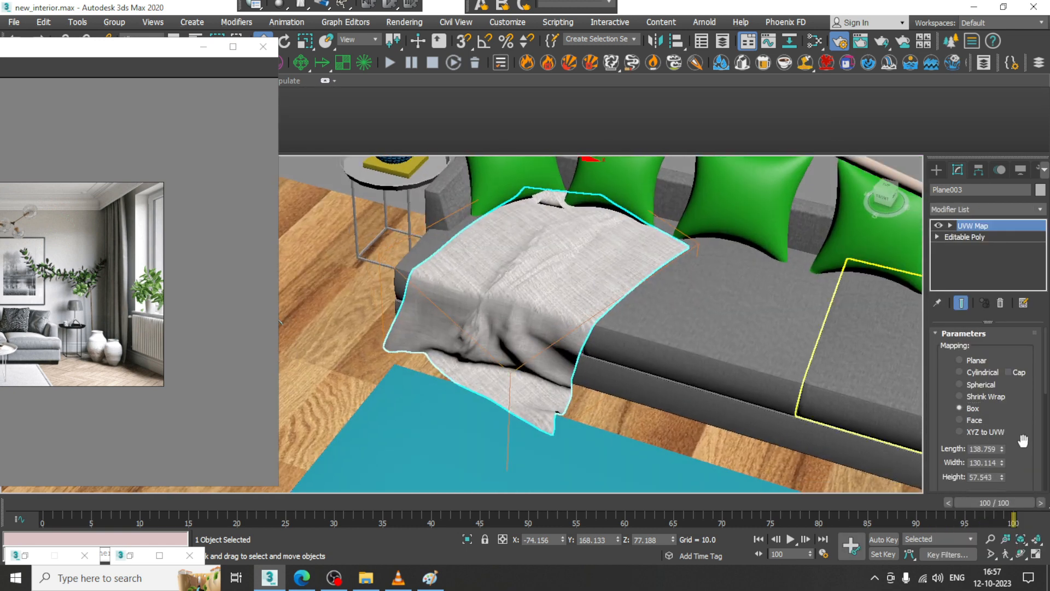
Set the blanket's UVW mapping length to about 80.5, width to about 91.1 and height to about 19.6, and convert it to Editable Poly
drag(1002, 450, 1011, 522)
alt+middle_drag(671, 331, 598, 313)
right_click(597, 298)
mouse_move(659, 428)
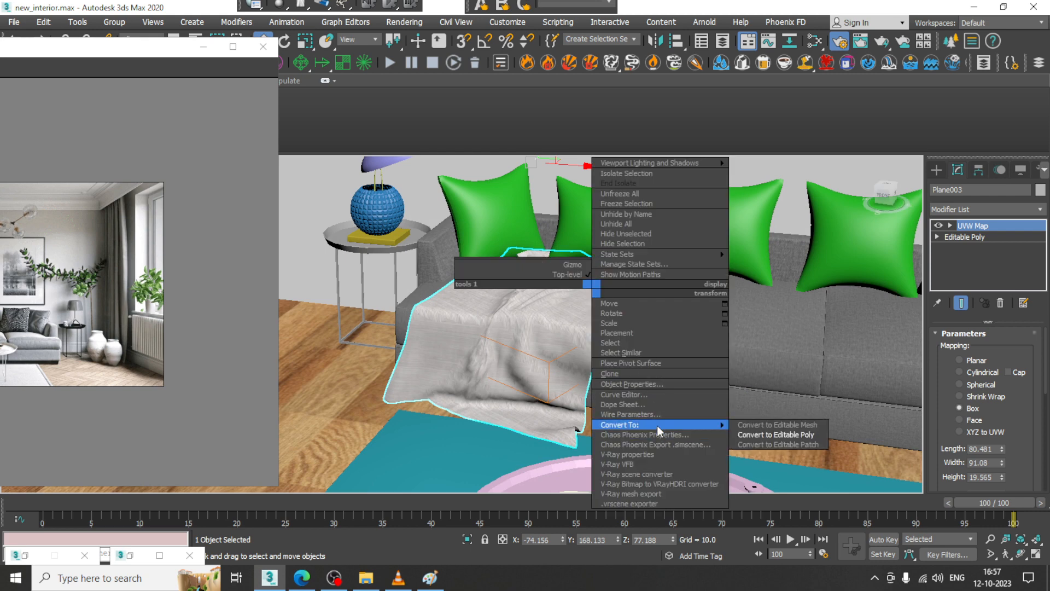
click(711, 436)
Check the blanket within the whole room and minimize the reference image window to clear the viewport
scroll(610, 314, down, 5)
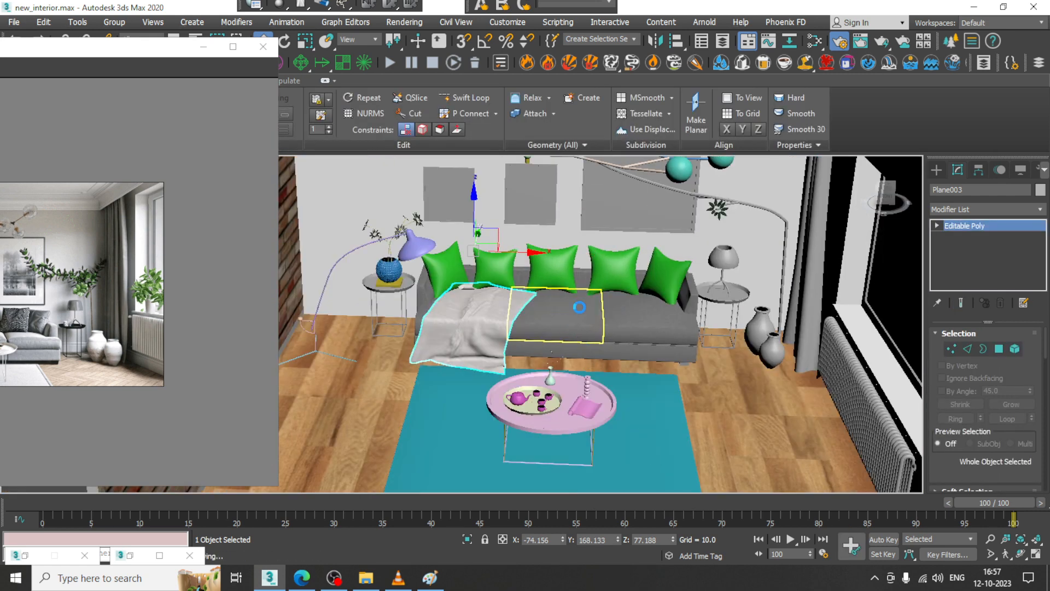
alt+middle_drag(580, 307, 560, 310)
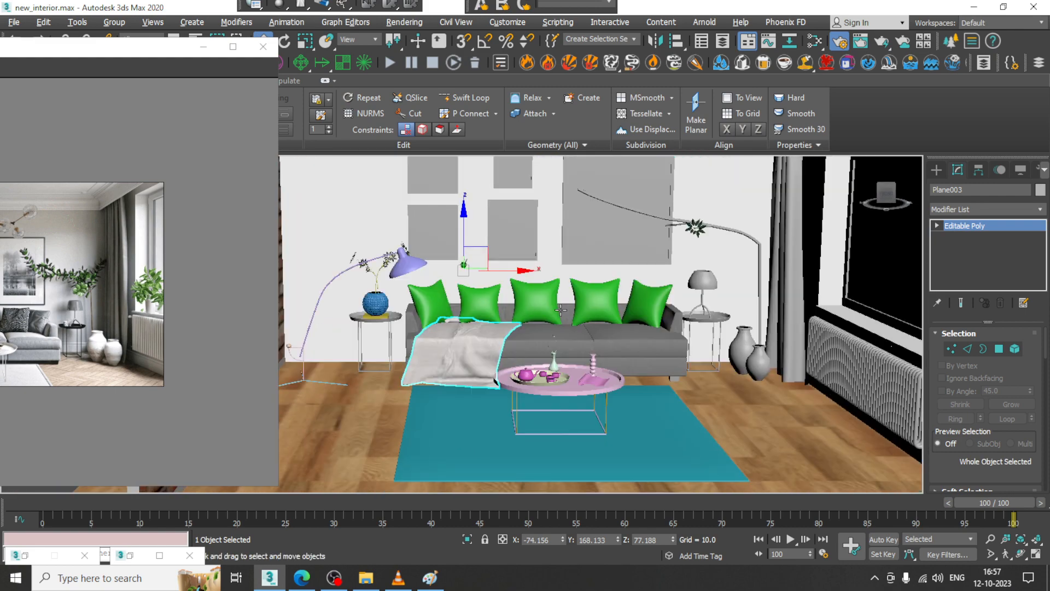
scroll(479, 322, up, 5)
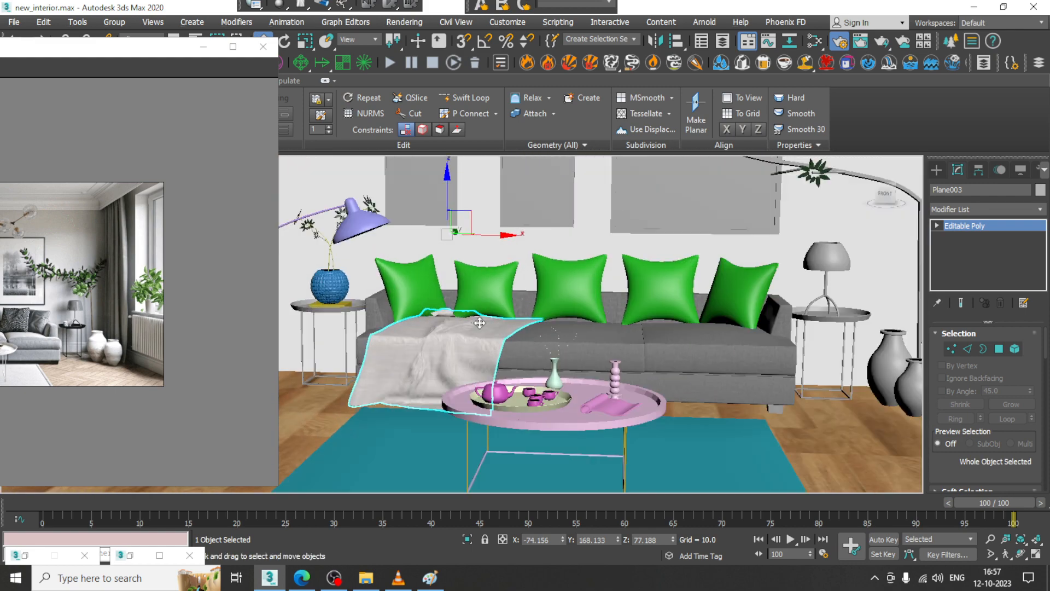
scroll(469, 328, down, 4)
drag(120, 53, 695, 311)
click(778, 306)
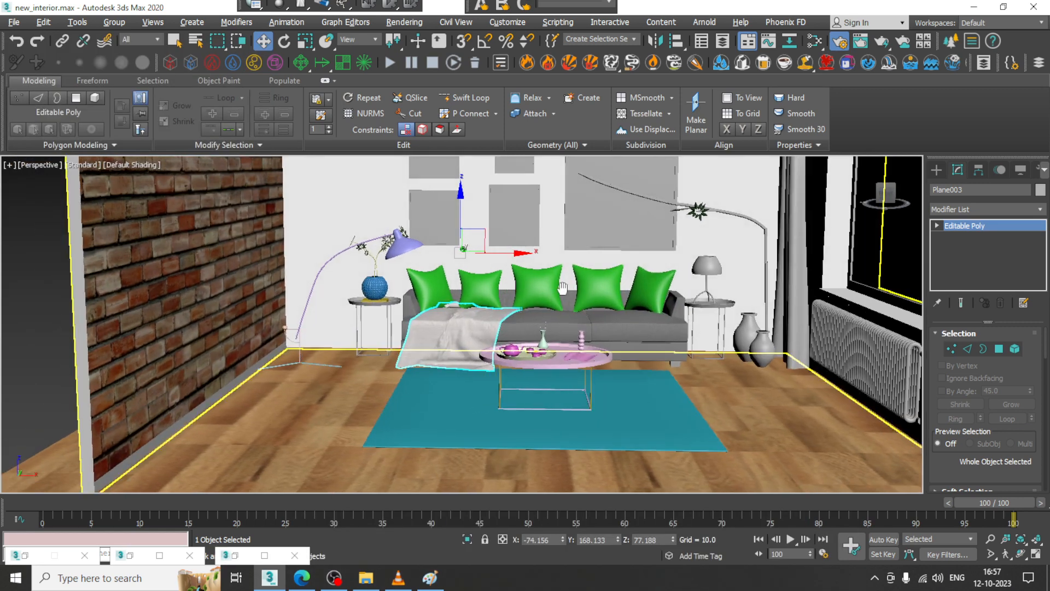
Change the wall material's diffuse colour to a warm off-white of about red 247, green 229, blue 210
middle_drag(605, 280, 524, 294)
key(m)
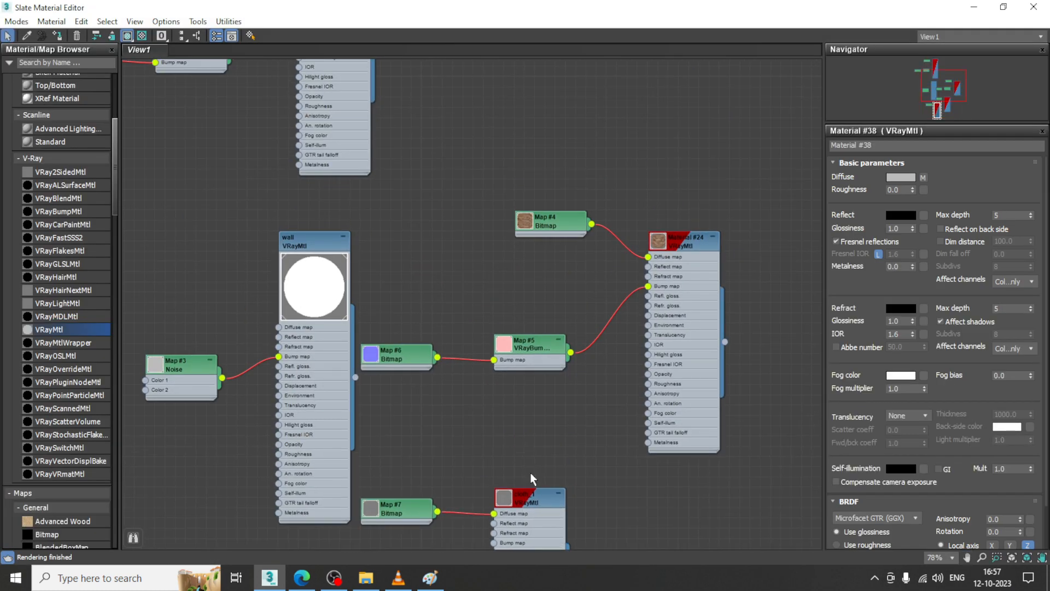
double_click(308, 234)
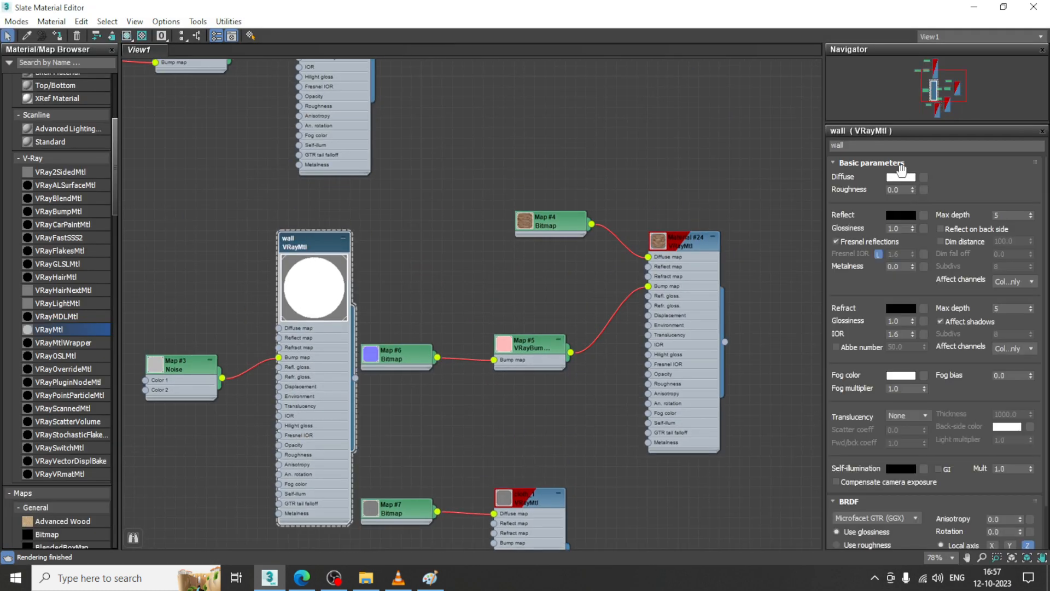
click(901, 176)
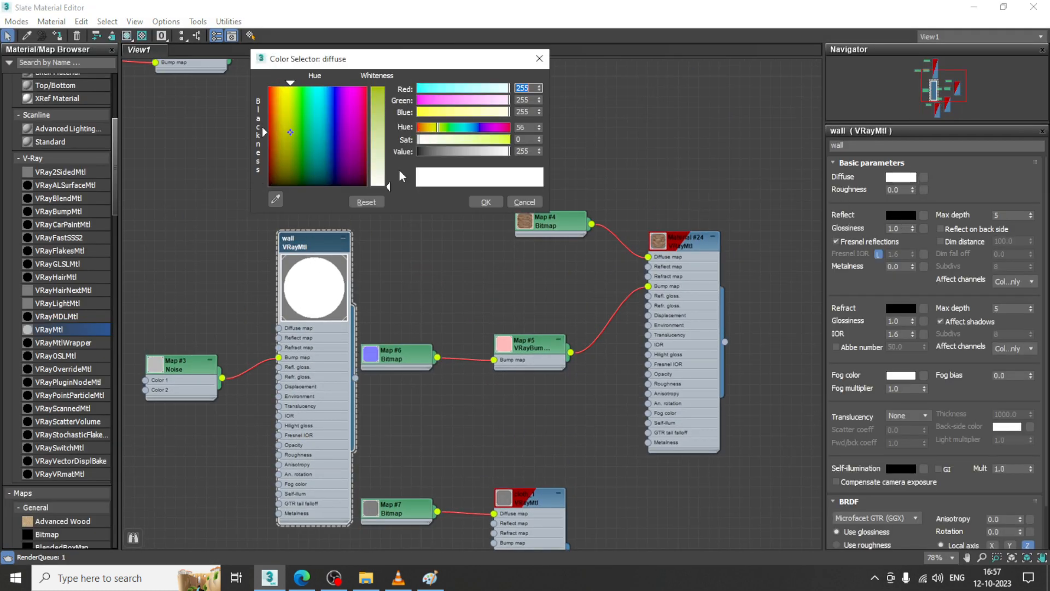
drag(389, 187, 388, 165)
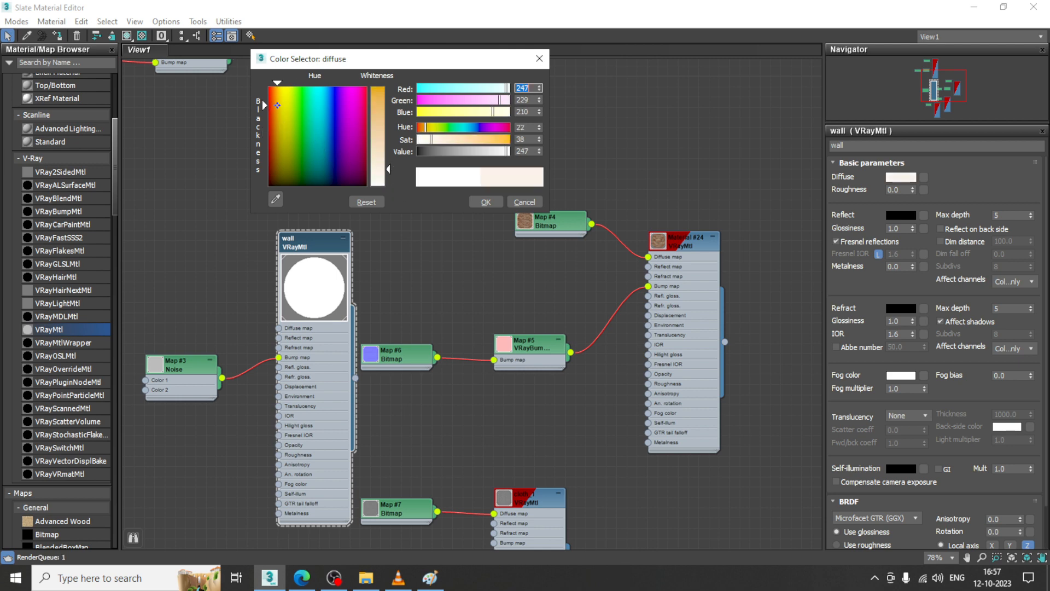
click(484, 202)
click(974, 7)
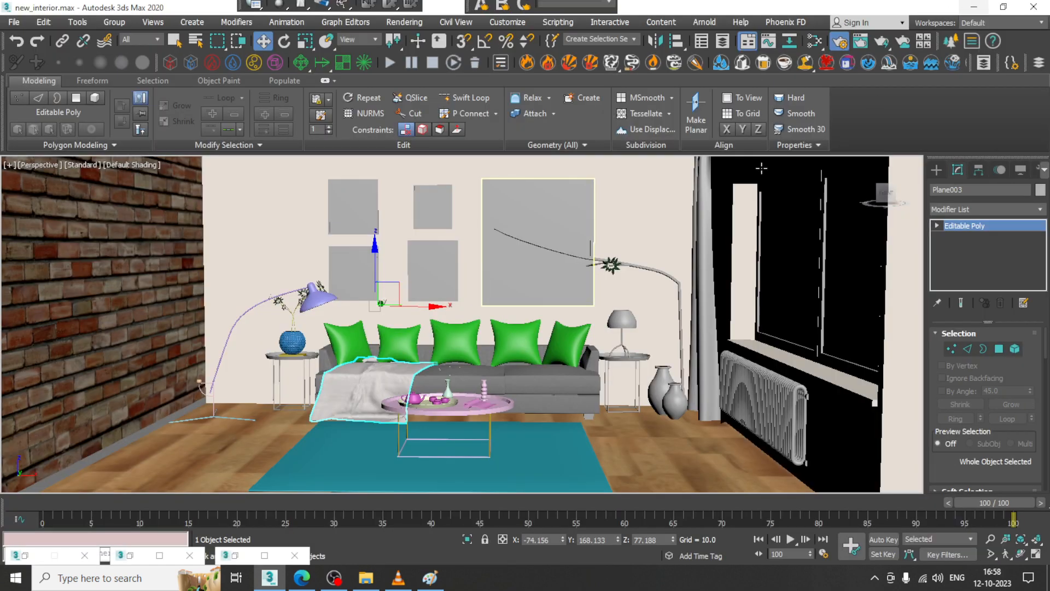